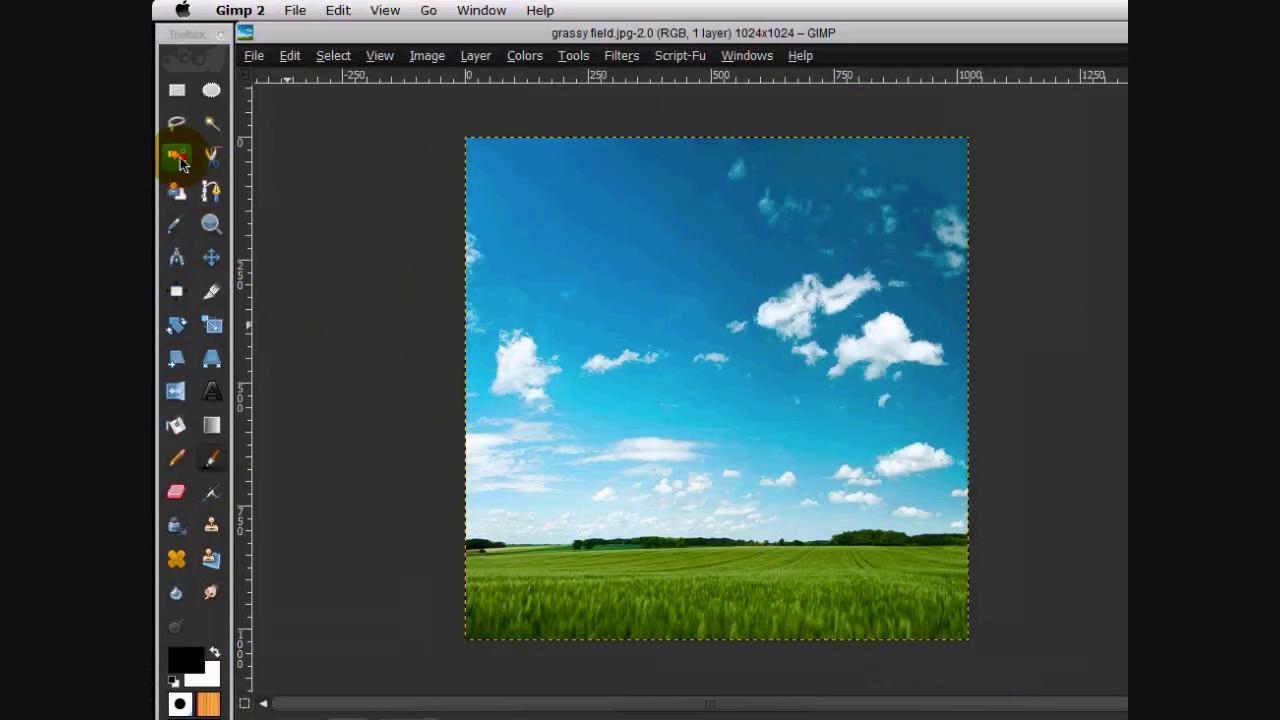
# Step: Select the deep blue sky region of the grassy field image with the Select by Color tool
pyautogui.click(178, 158)
pyautogui.click(621, 310)
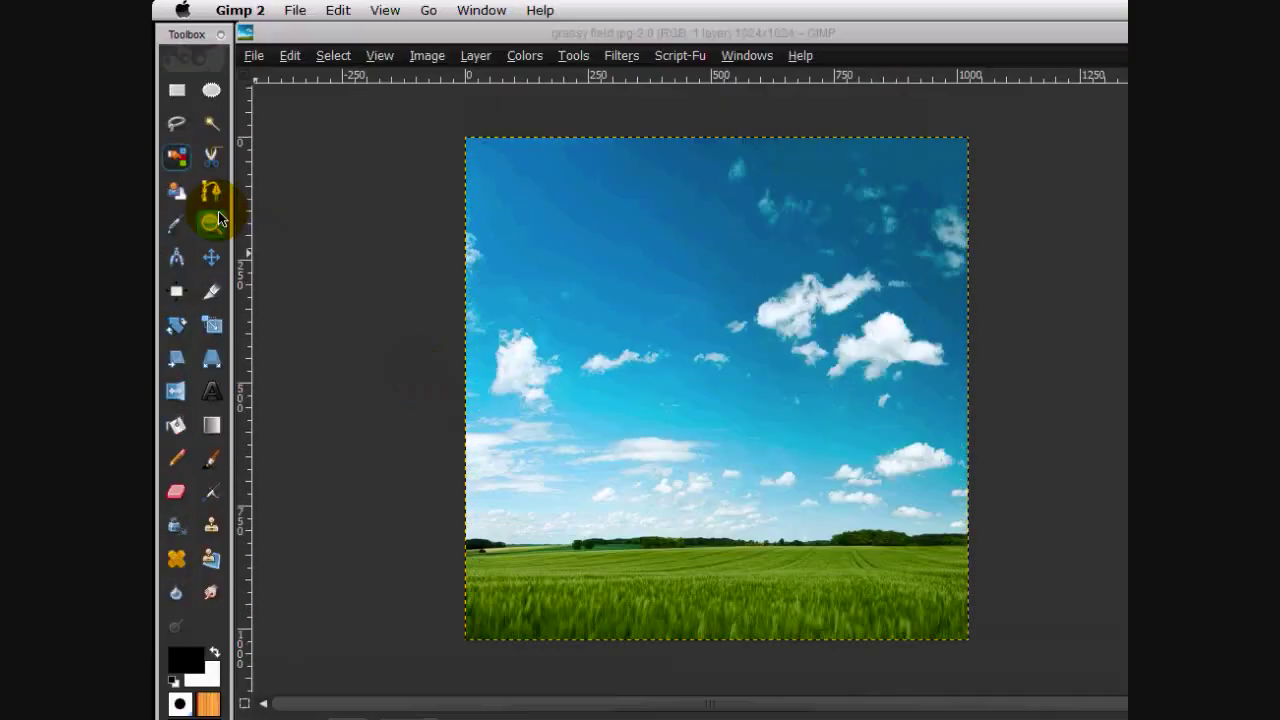
pyautogui.click(176, 157)
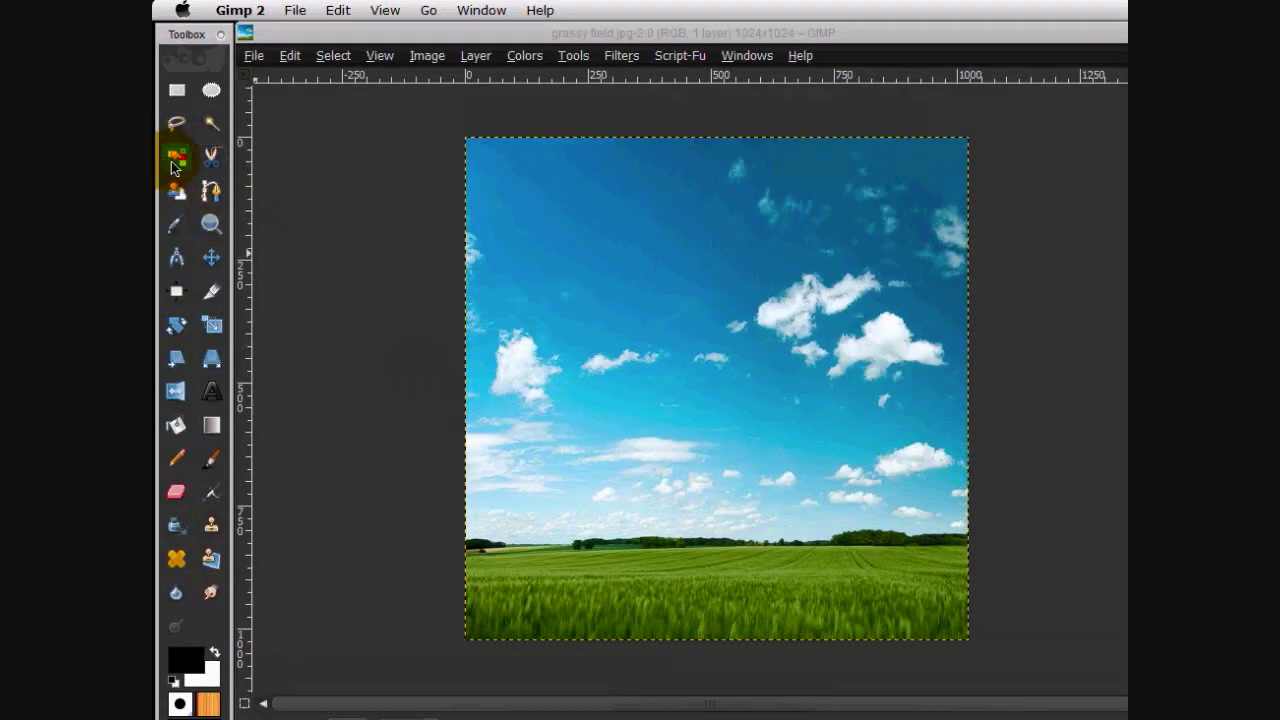
pyautogui.click(616, 247)
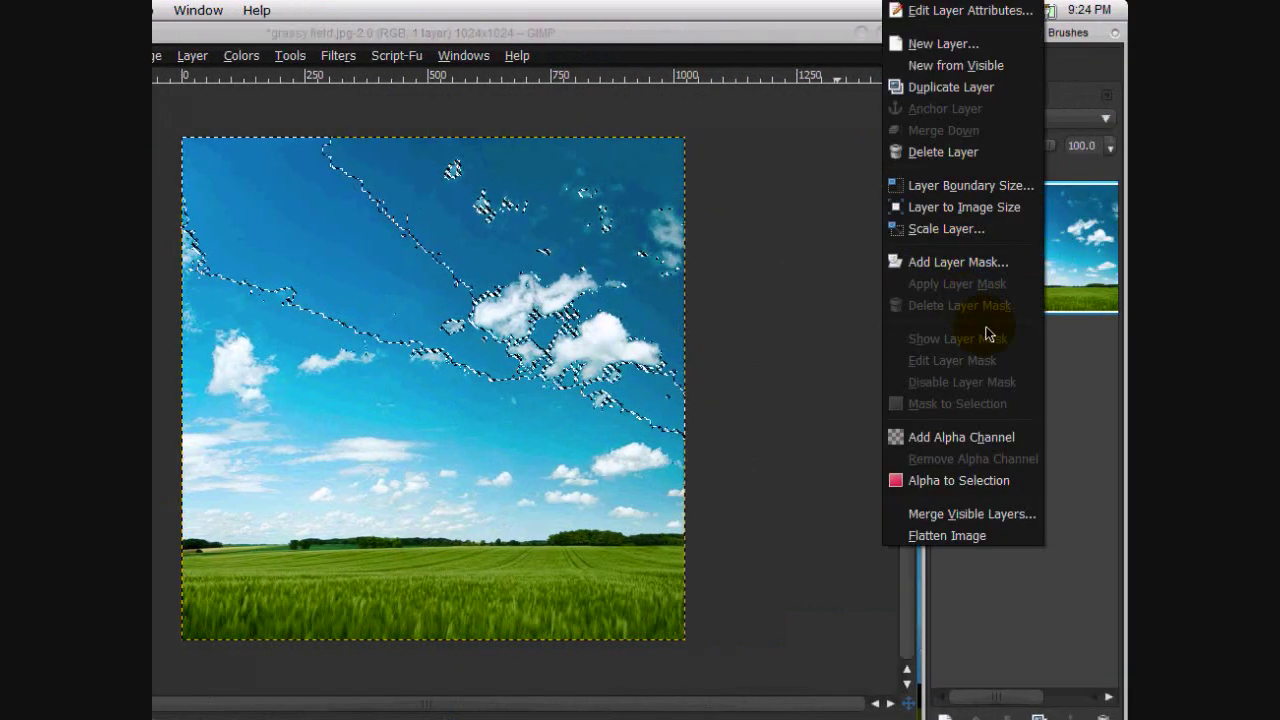
# Step: Add an alpha channel to the grassy field background layer and duplicate the layer
pyautogui.click(970, 432)
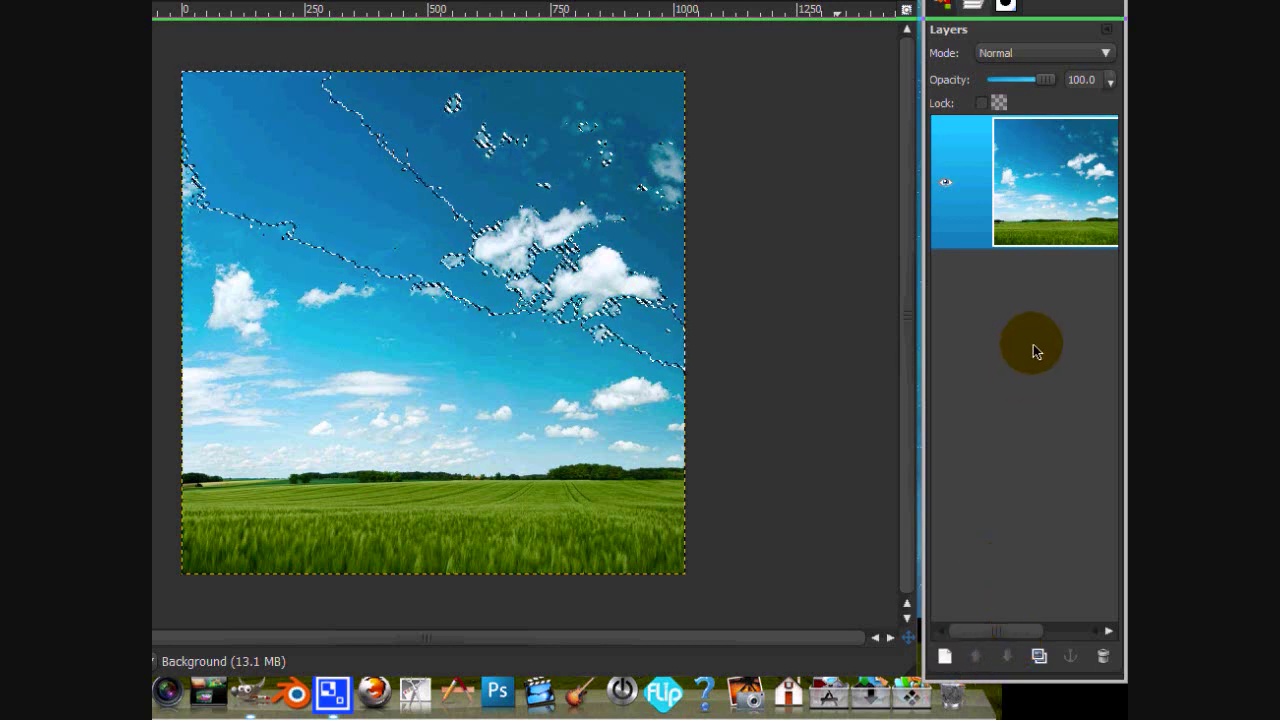
pyautogui.click(1039, 655)
pyautogui.click(1046, 329)
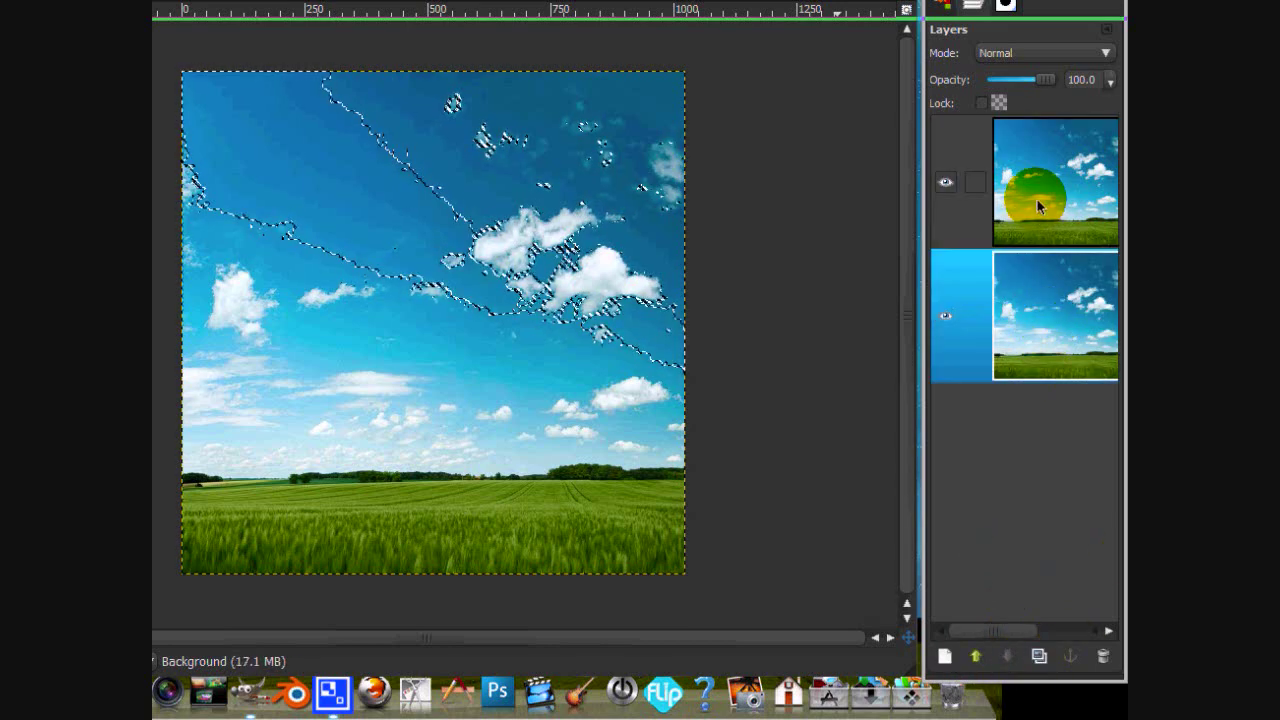
pyautogui.click(1037, 199)
pyautogui.click(1048, 325)
pyautogui.click(1029, 215)
pyautogui.moveTo(1034, 343); pyautogui.dragTo(375, 285)
pyautogui.moveTo(504, 292); pyautogui.dragTo(411, 128)
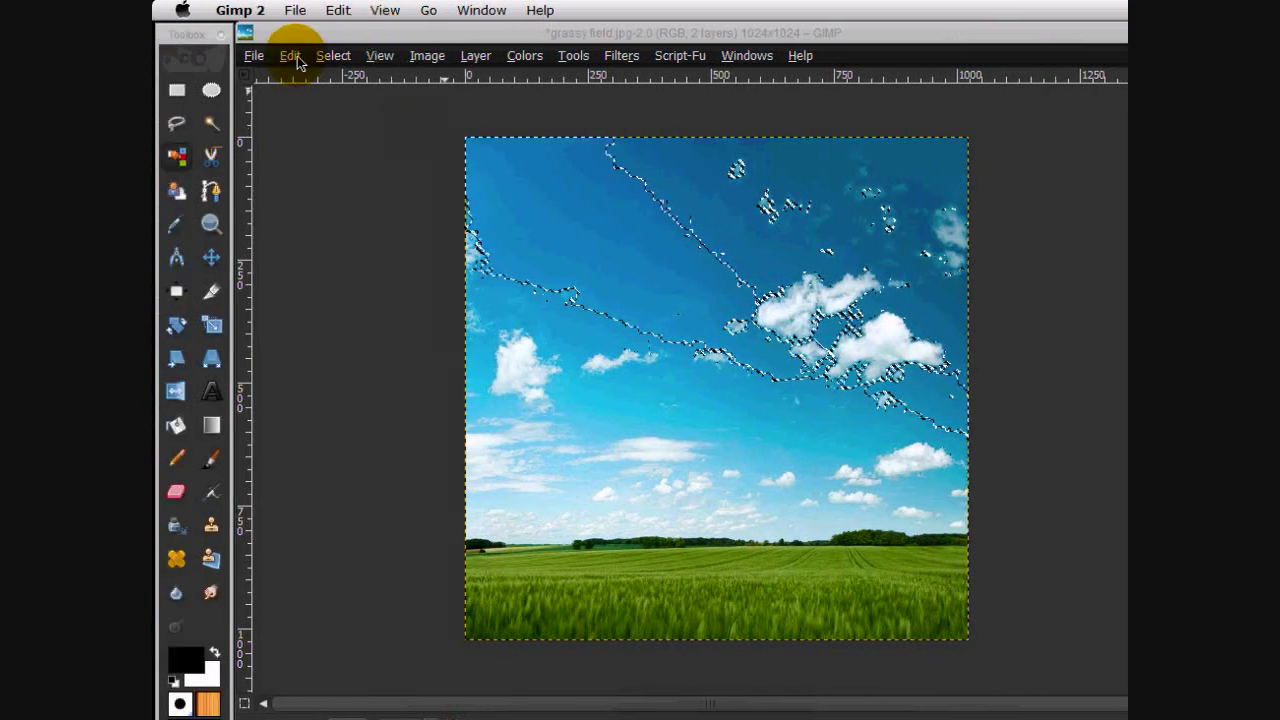
pyautogui.click(289, 55)
pyautogui.click(302, 78)
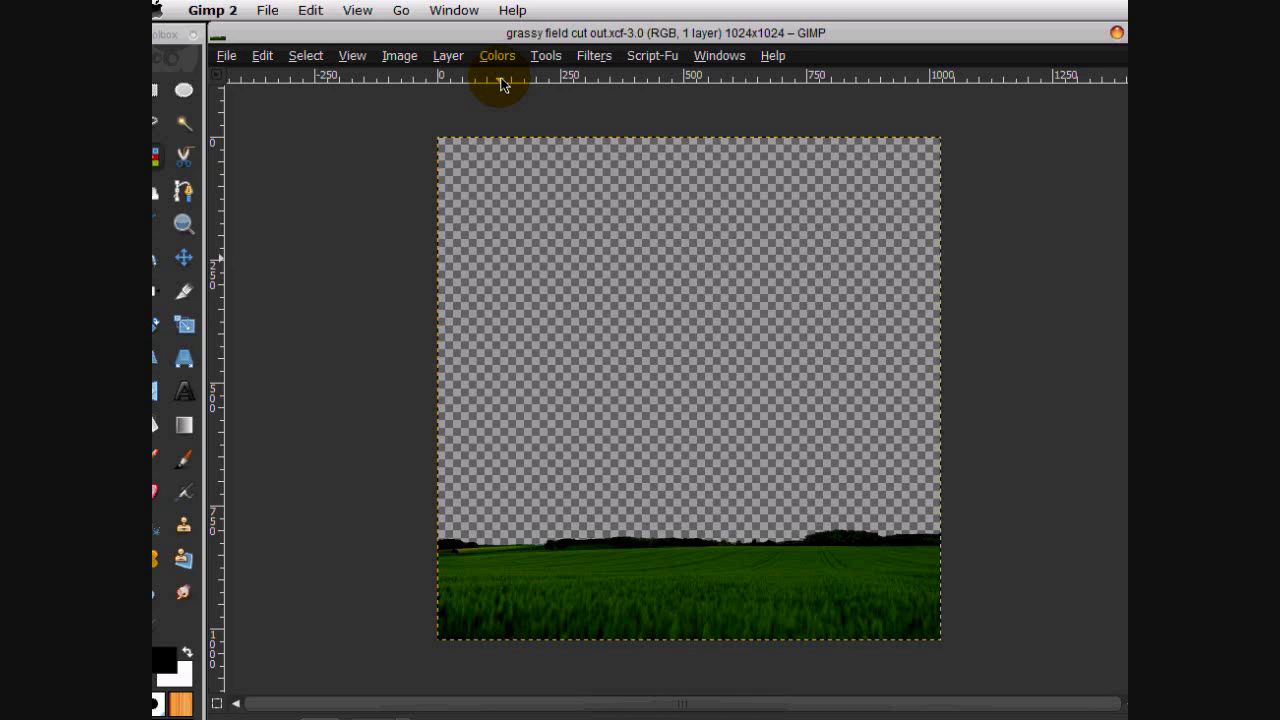
pyautogui.click(497, 55)
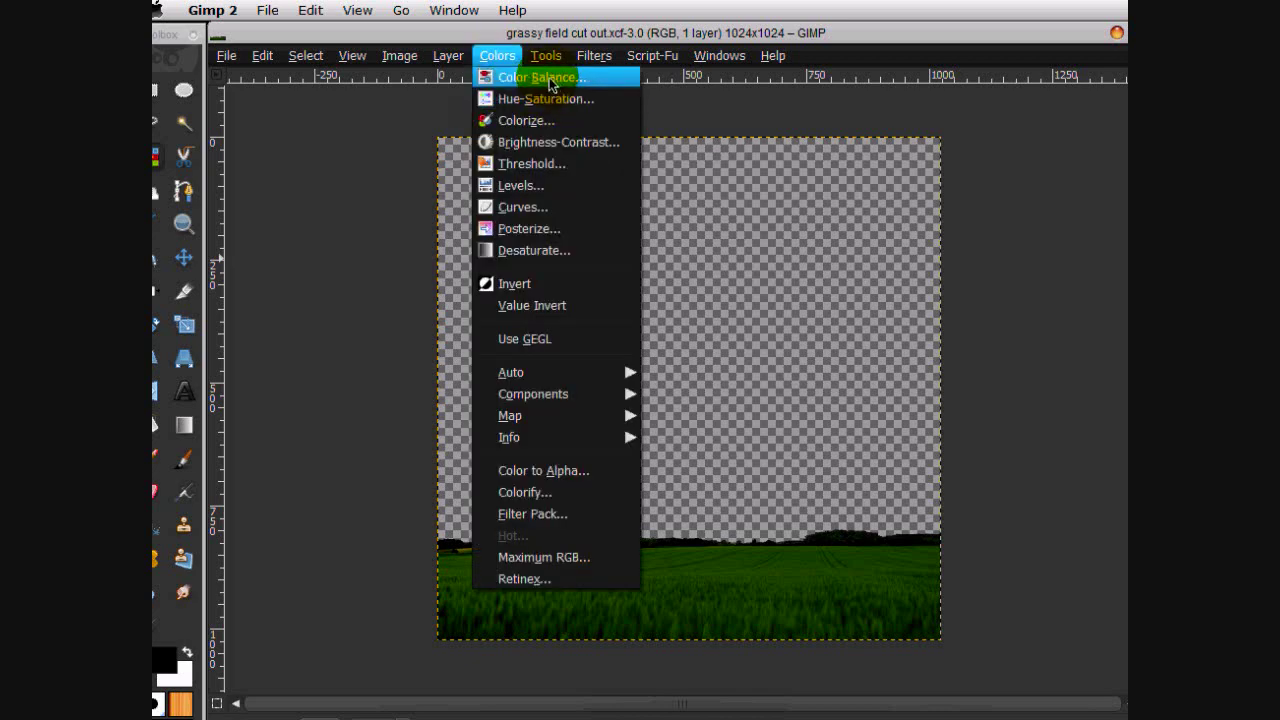
pyautogui.click(557, 142)
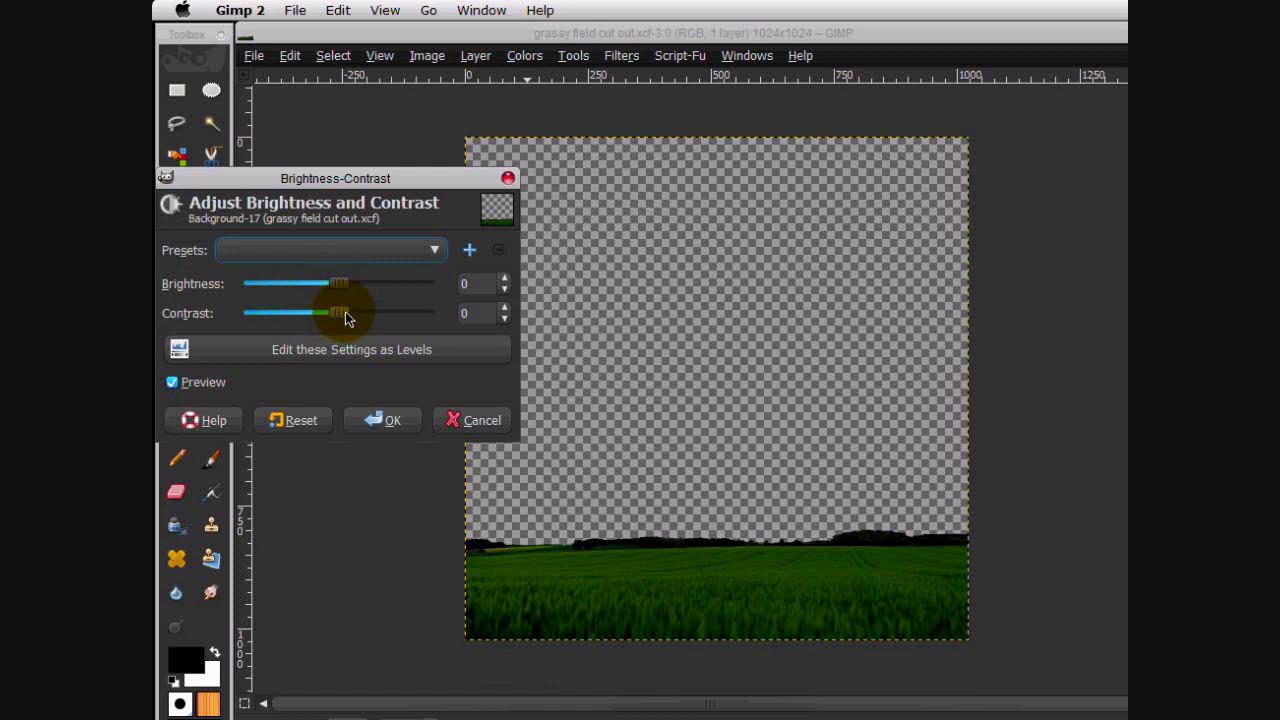
pyautogui.moveTo(344, 318); pyautogui.dragTo(283, 288)
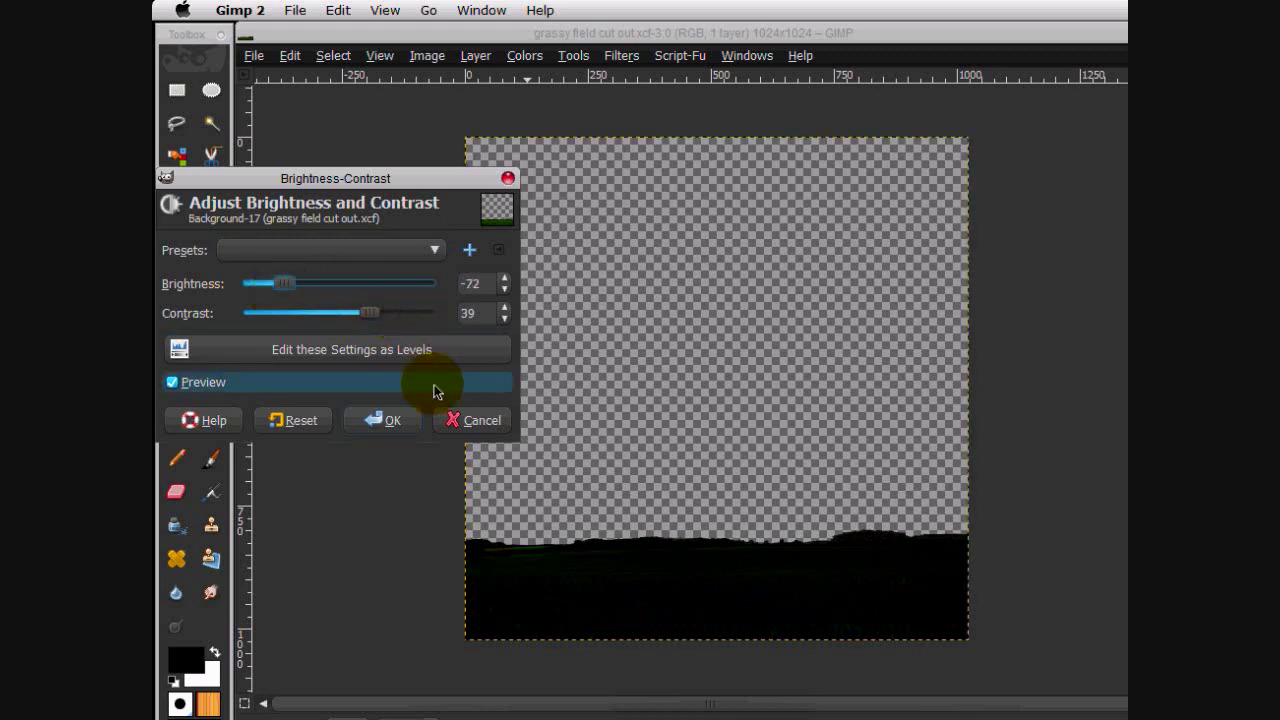
pyautogui.click(462, 420)
pyautogui.click(768, 444)
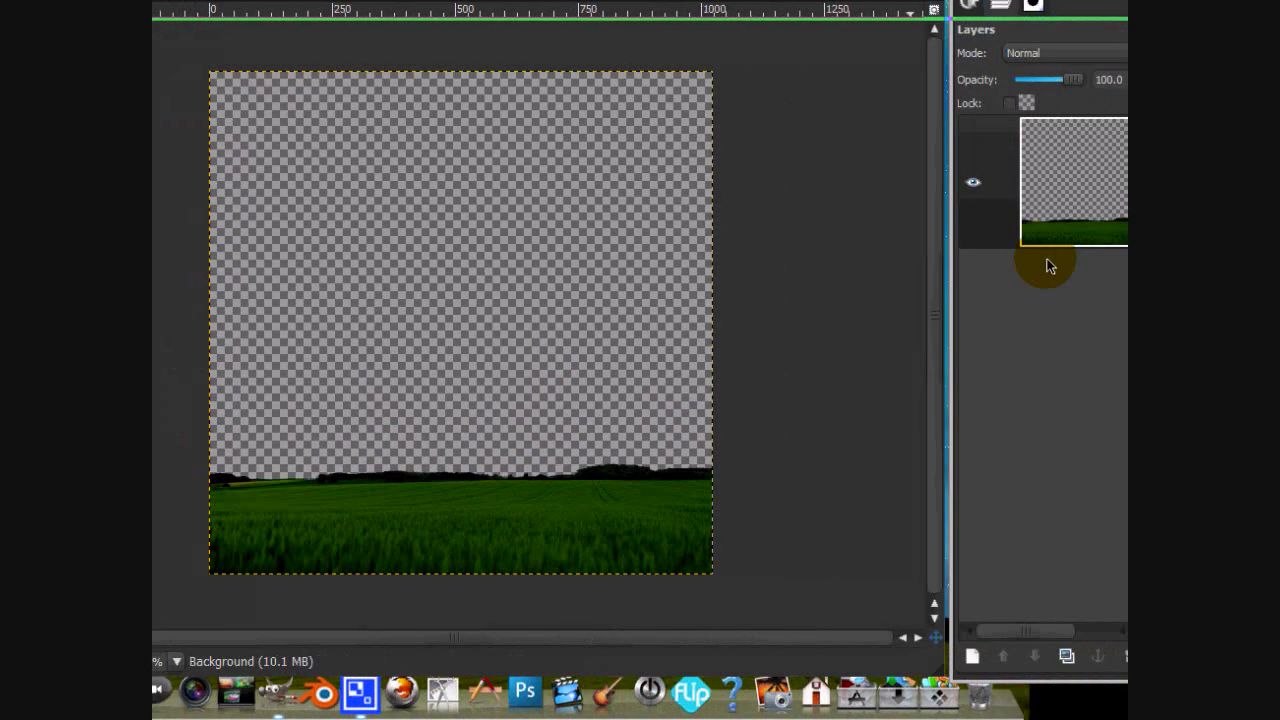
# Step: Add a transparent new layer to the cut-out field image and lower it beneath the grass layer
pyautogui.click(1052, 187)
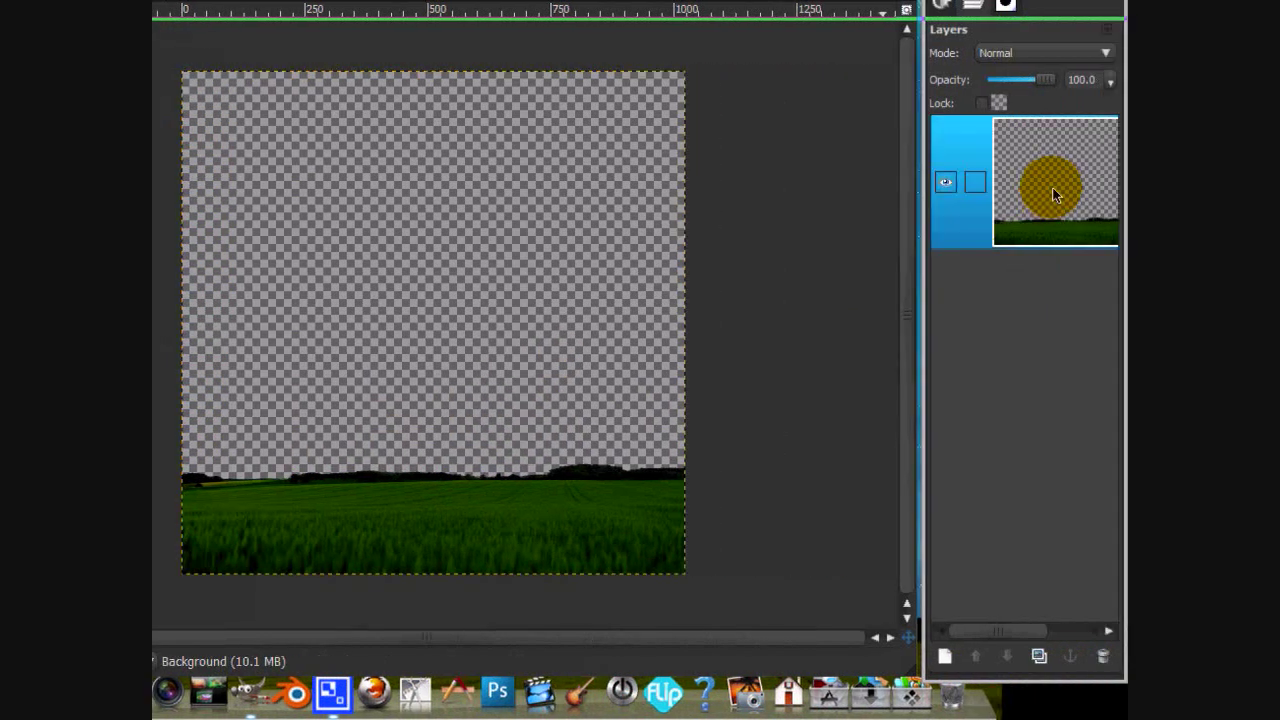
pyautogui.click(945, 655)
pyautogui.click(106, 349)
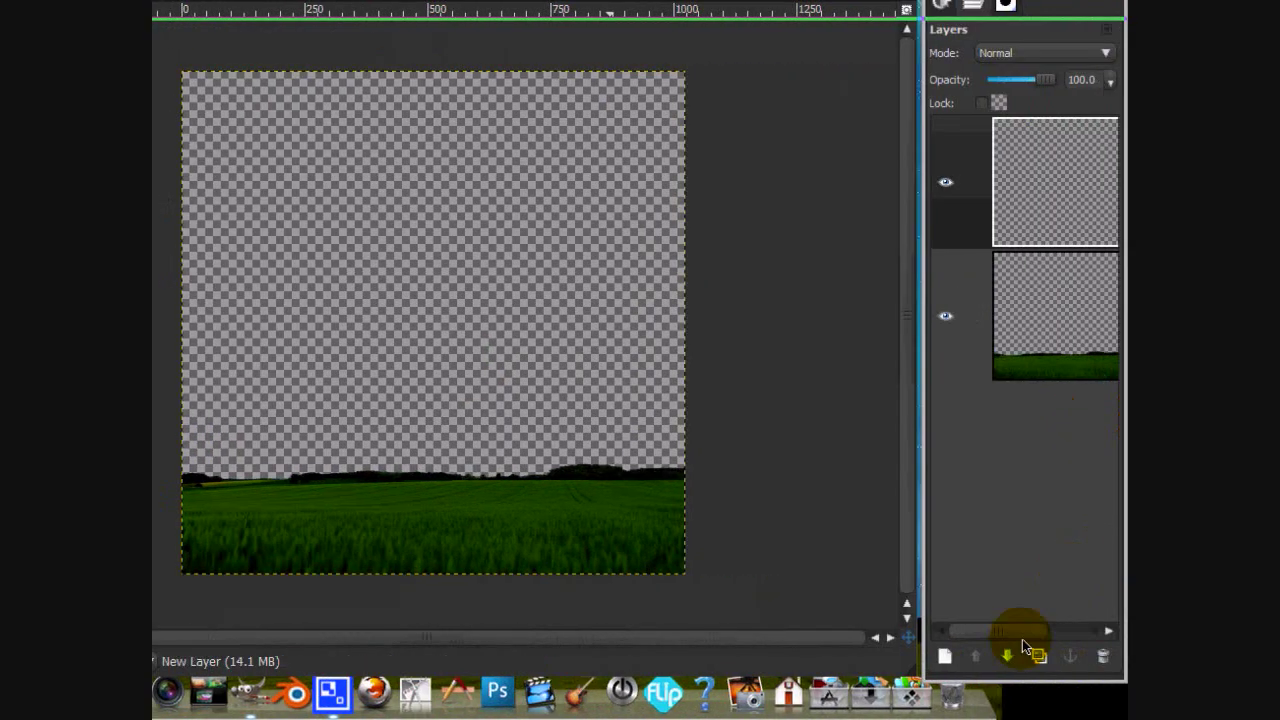
pyautogui.click(1007, 655)
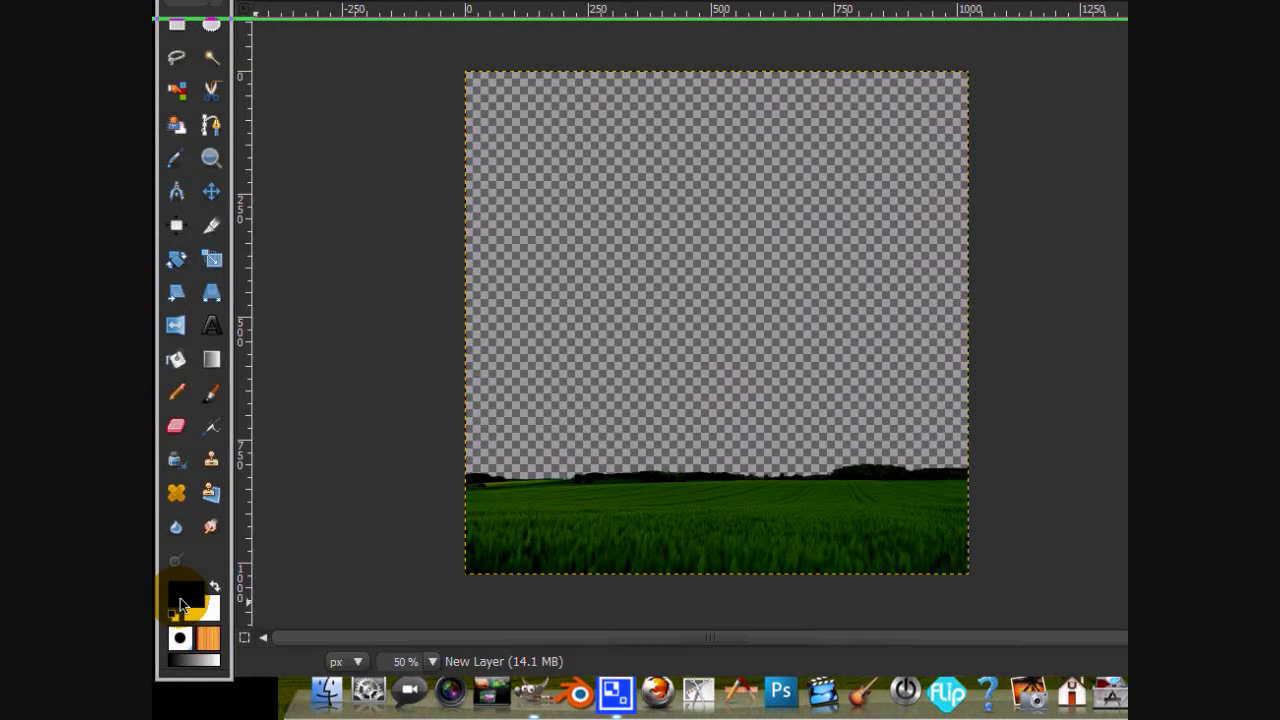
# Step: Set the foreground color to 0c6aa6 and the background color to 78cbff
pyautogui.click(186, 594)
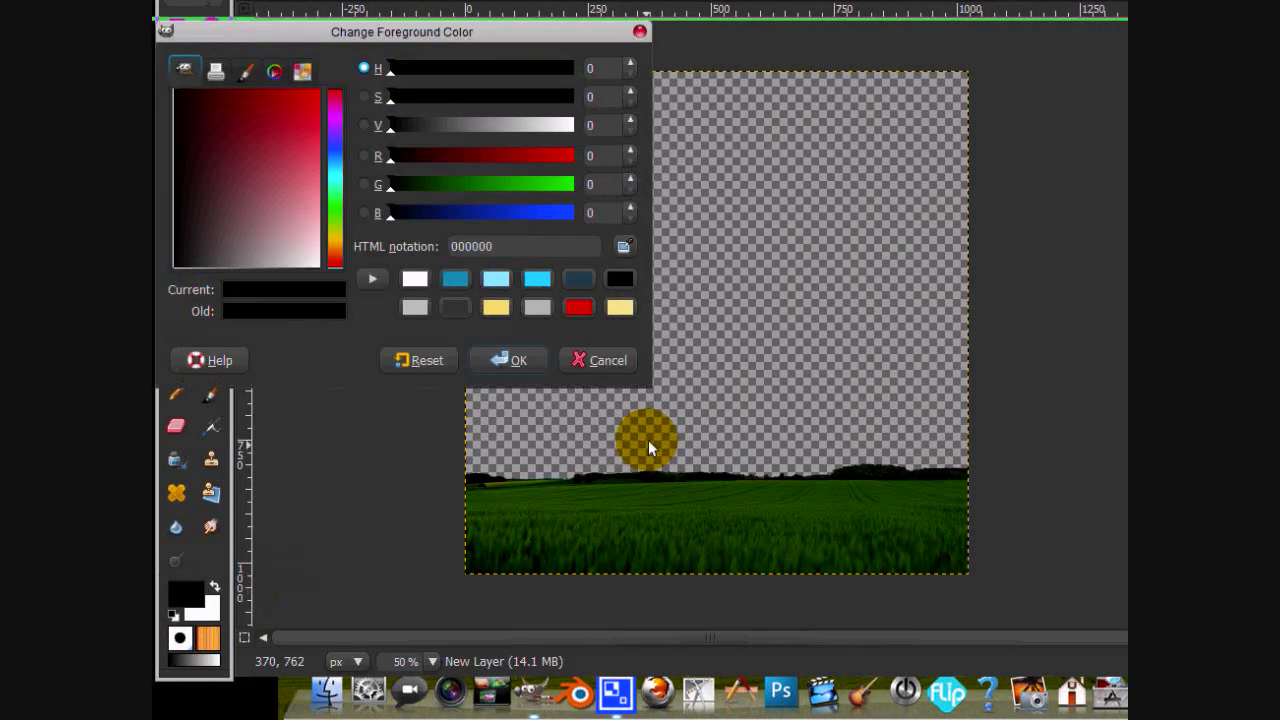
pyautogui.click(464, 282)
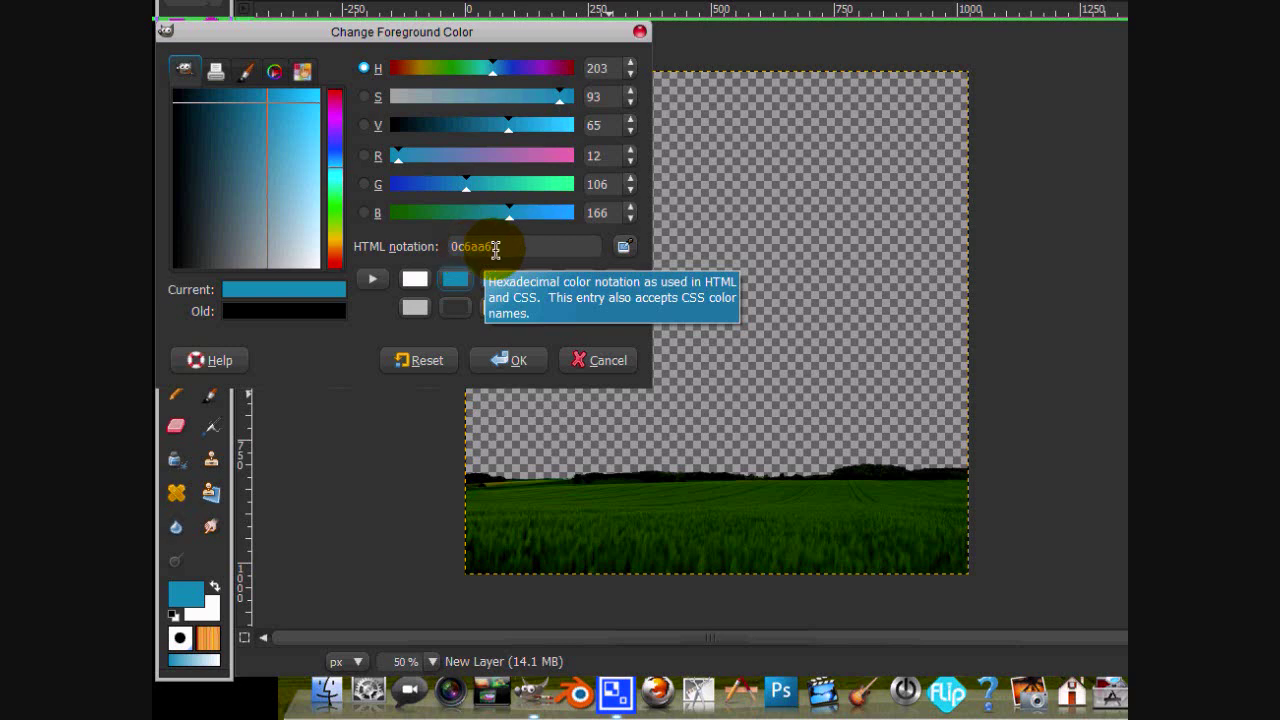
pyautogui.click(505, 360)
pyautogui.click(215, 614)
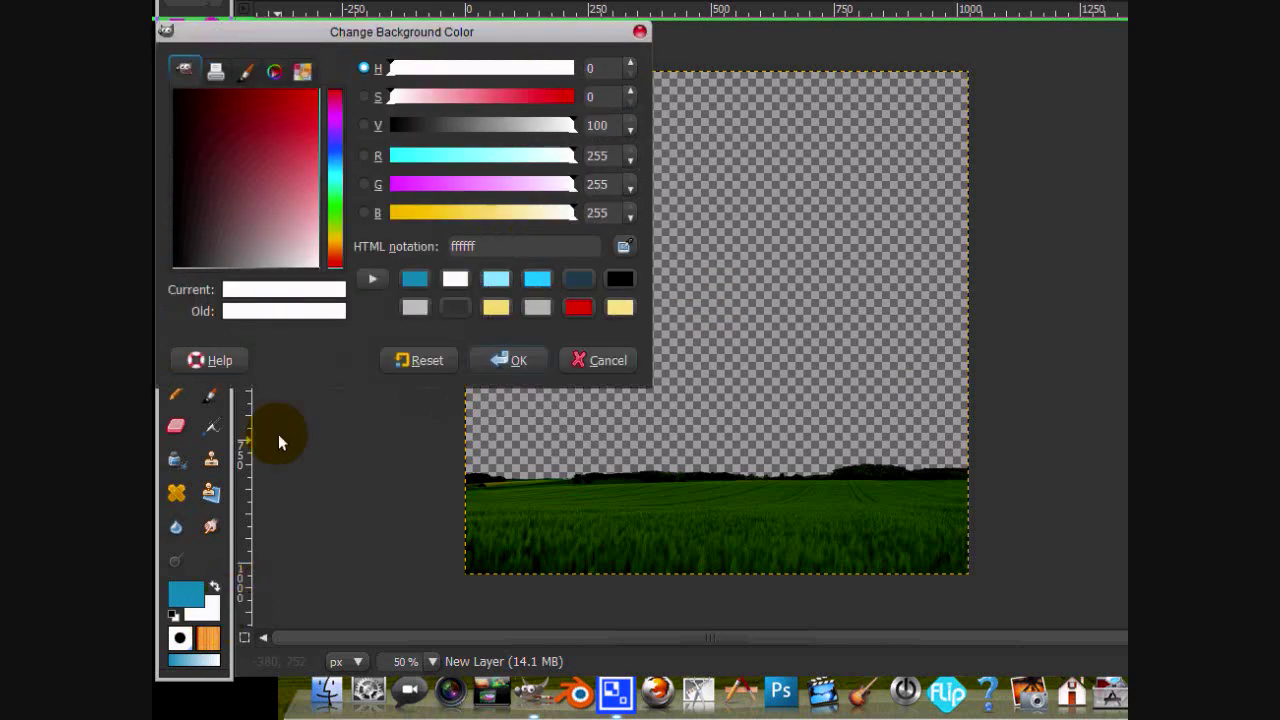
pyautogui.click(500, 279)
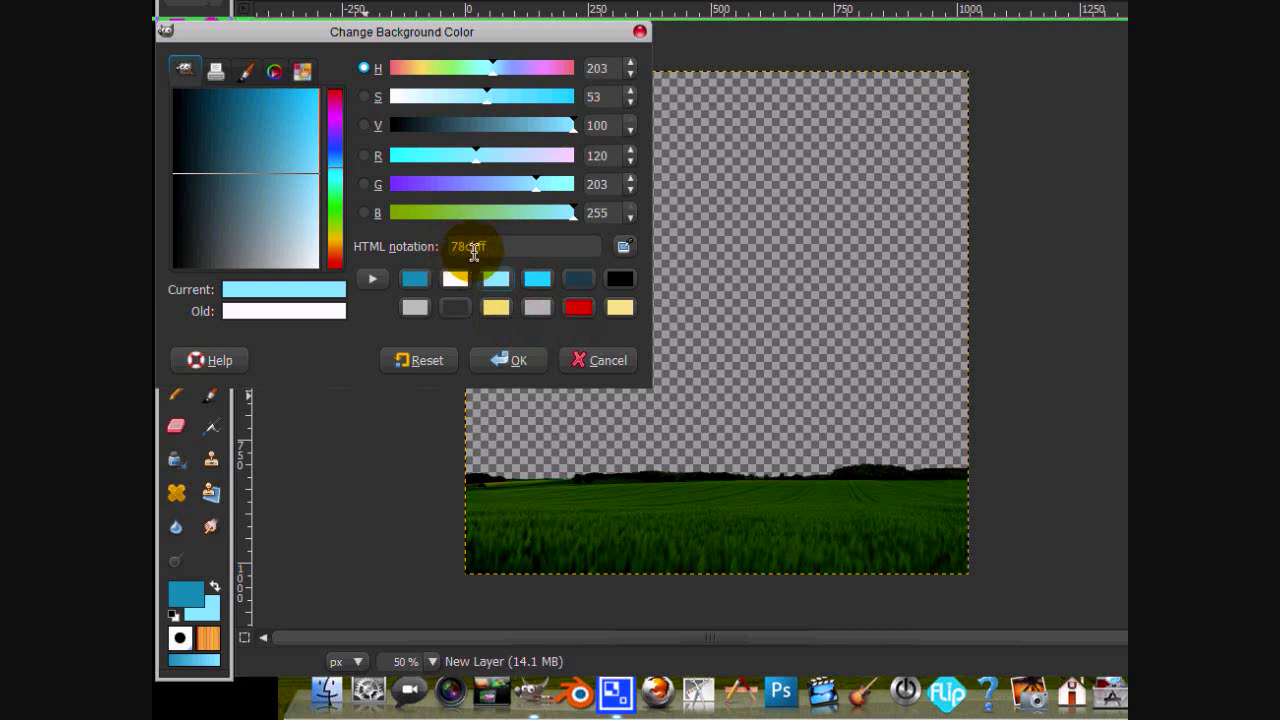
pyautogui.click(517, 359)
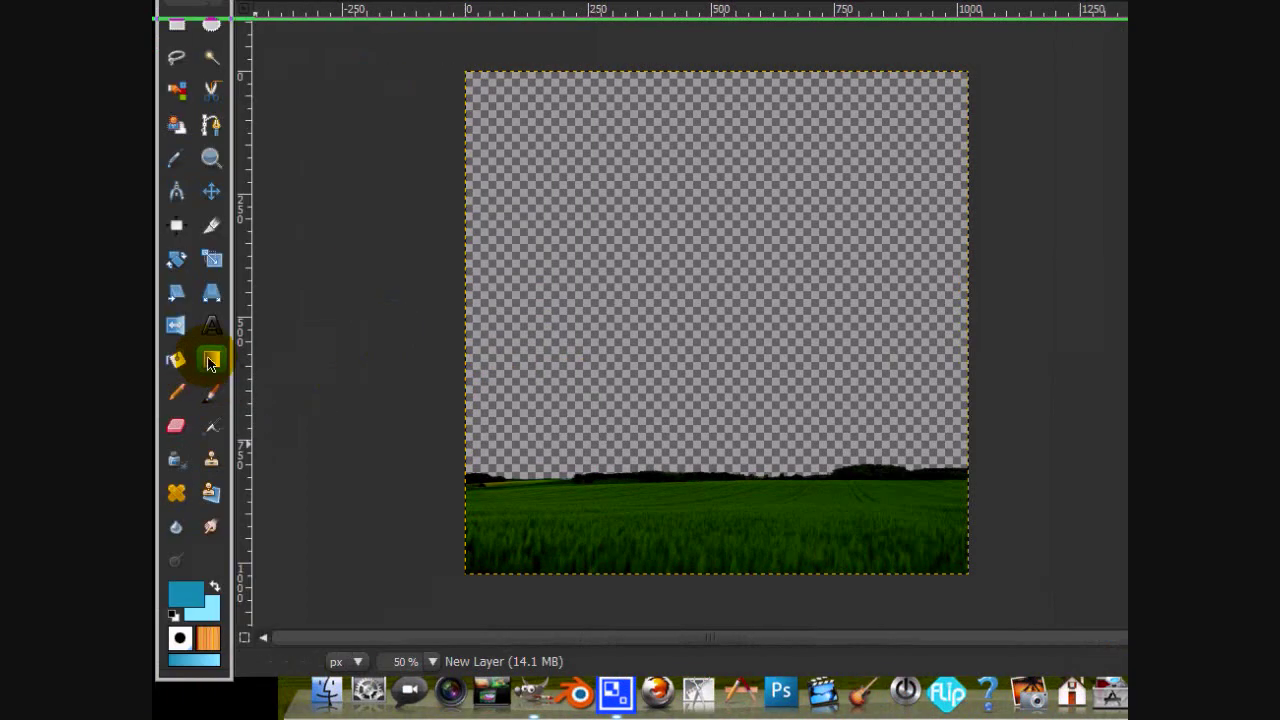
# Step: Fill the new layer with a vertical dark-to-light blue gradient and set its brightness to -60 and contrast to 41
pyautogui.click(210, 360)
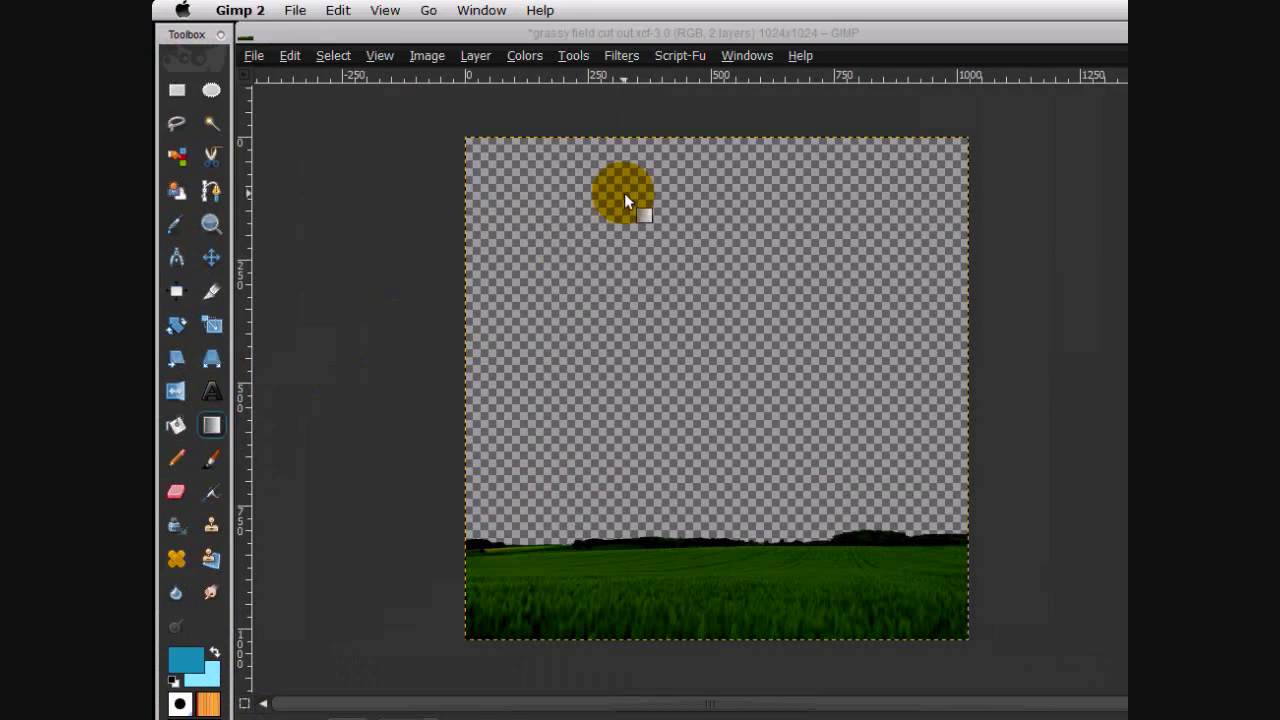
pyautogui.moveTo(732, 424); pyautogui.dragTo(729, 561)
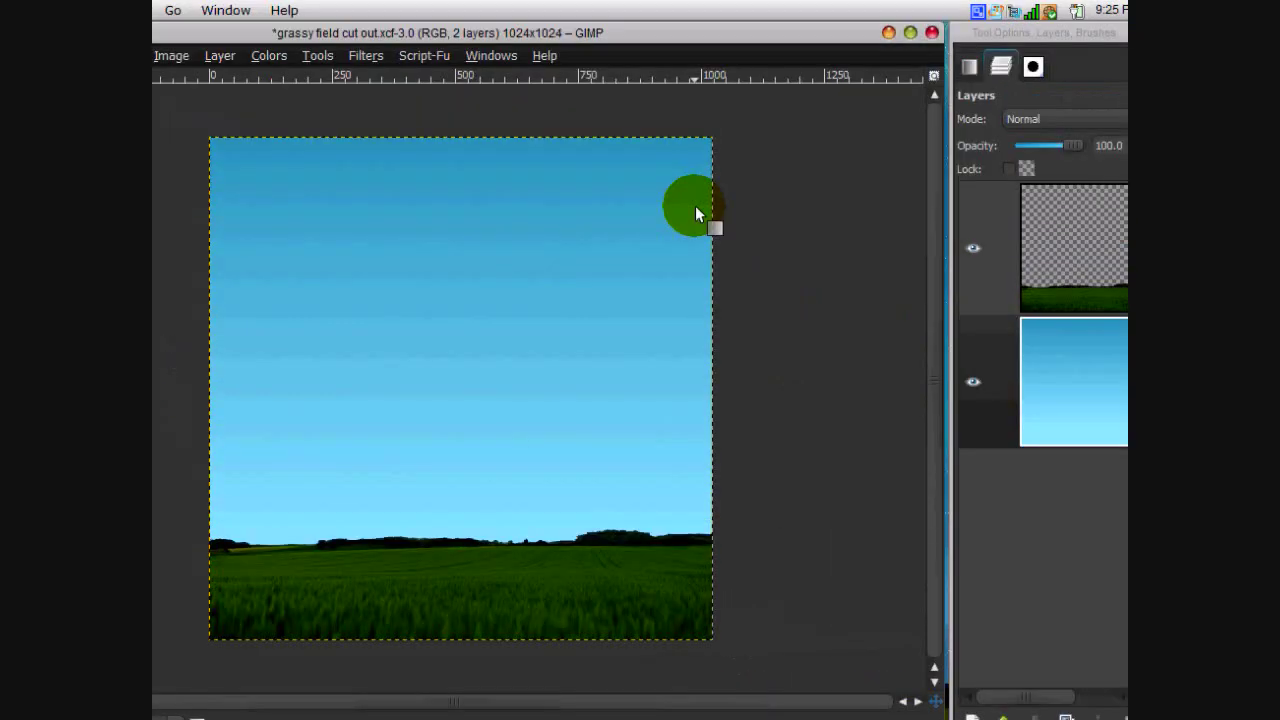
pyautogui.click(524, 55)
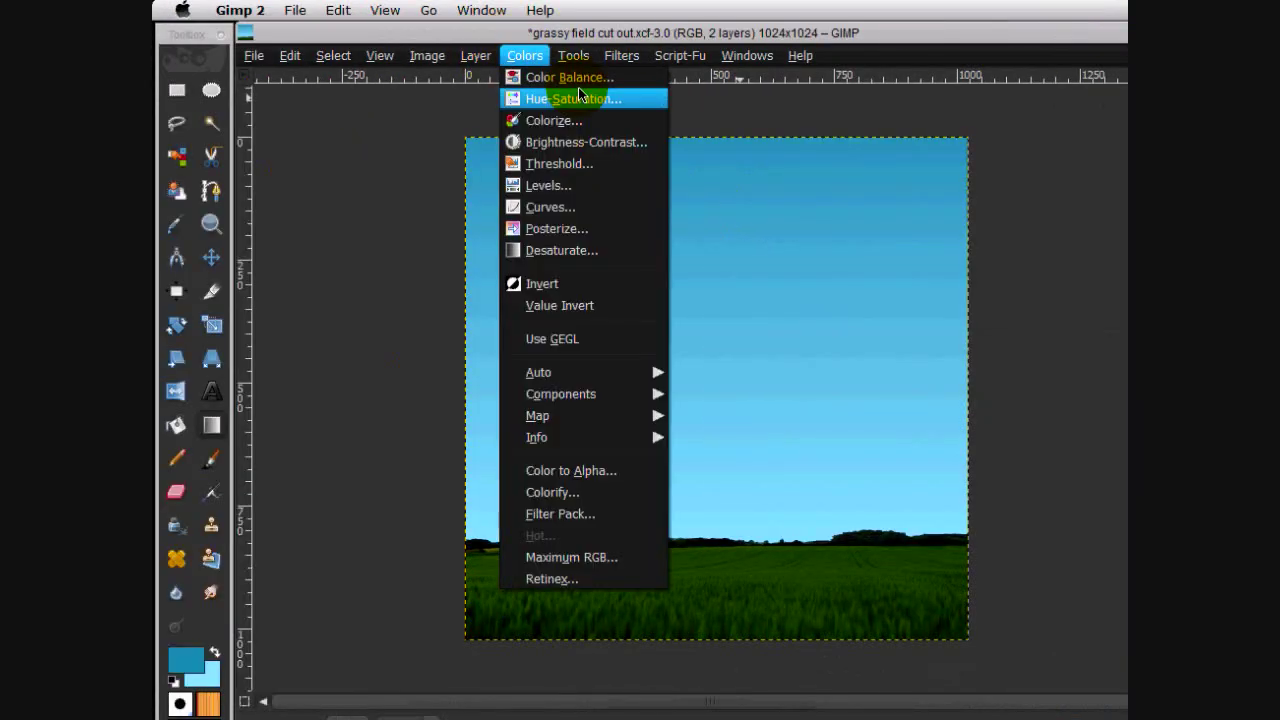
pyautogui.click(560, 142)
pyautogui.moveTo(340, 284); pyautogui.dragTo(298, 290)
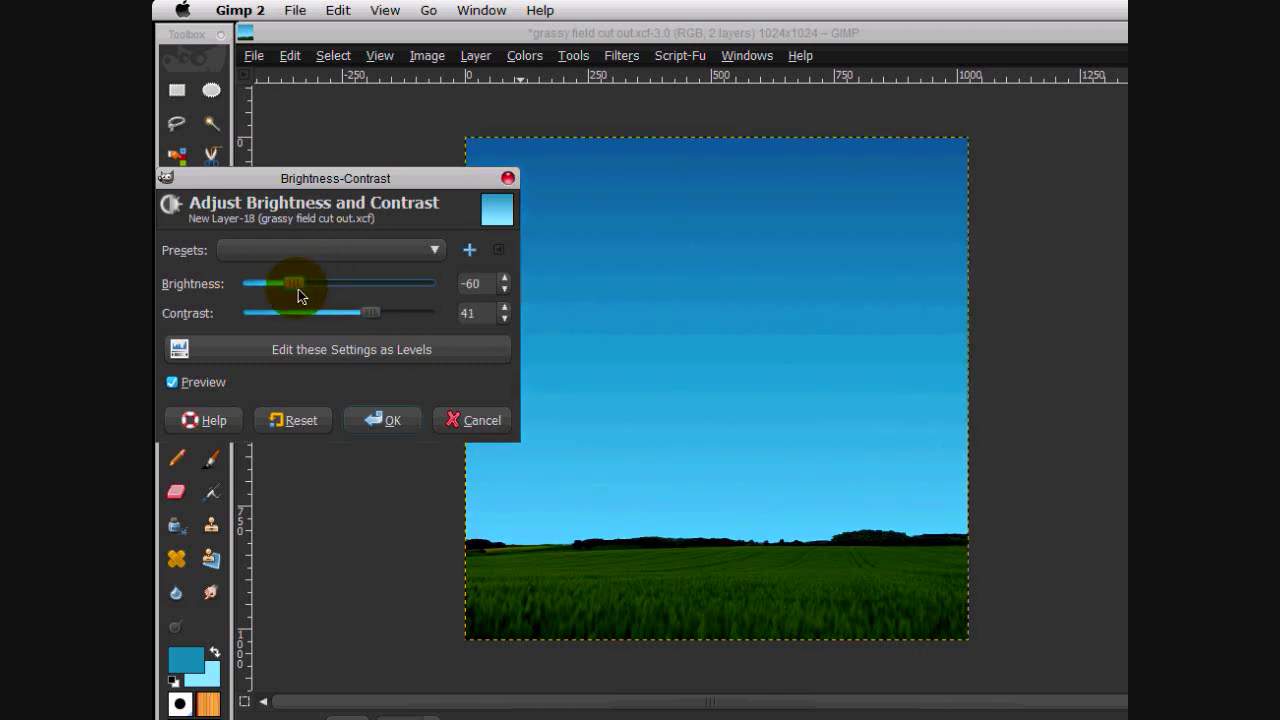
pyautogui.click(380, 420)
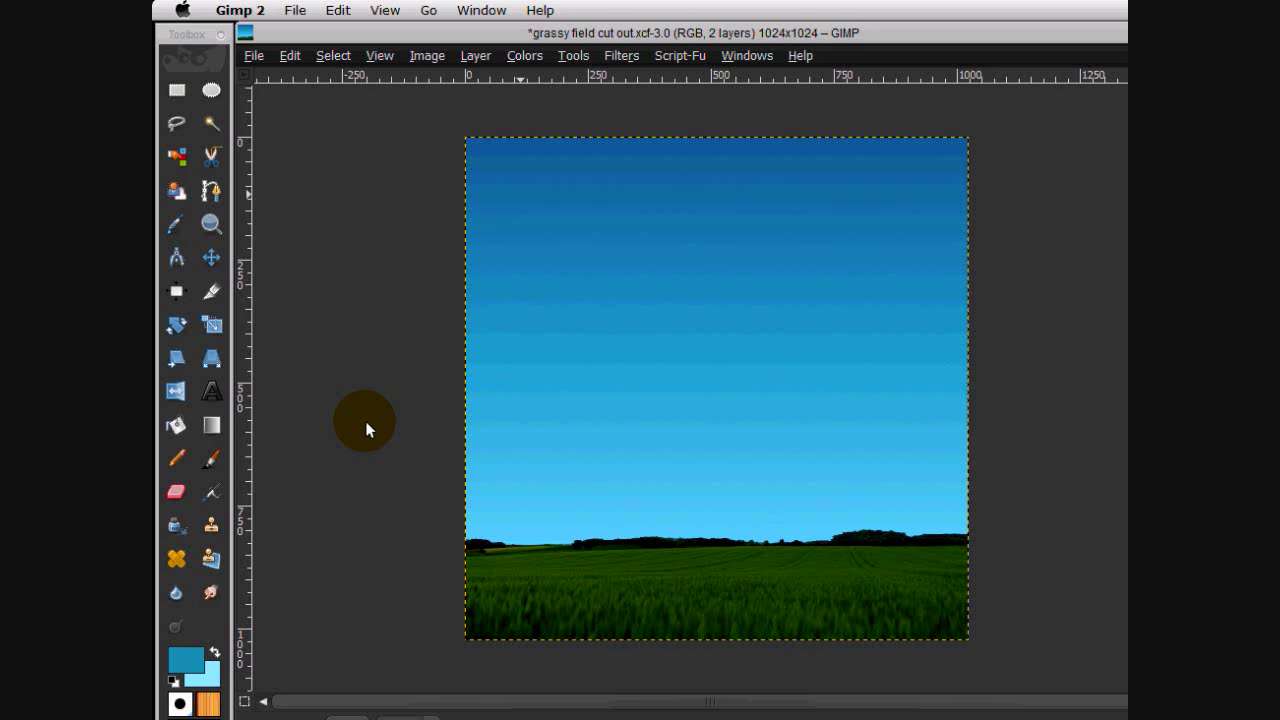
# Step: Open planet 1.jpg and planet 2.jpg as layers between the grass and sky, and set both to Screen mode
pyautogui.click(253, 55)
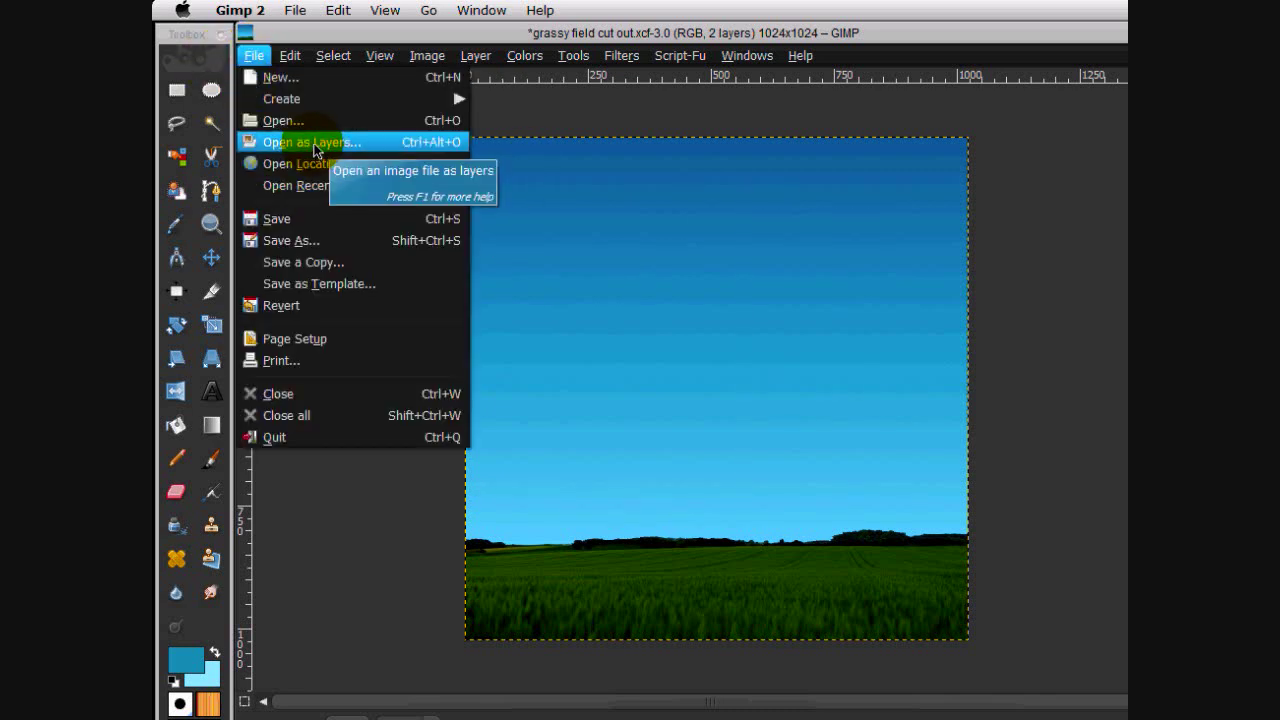
pyautogui.click(410, 47)
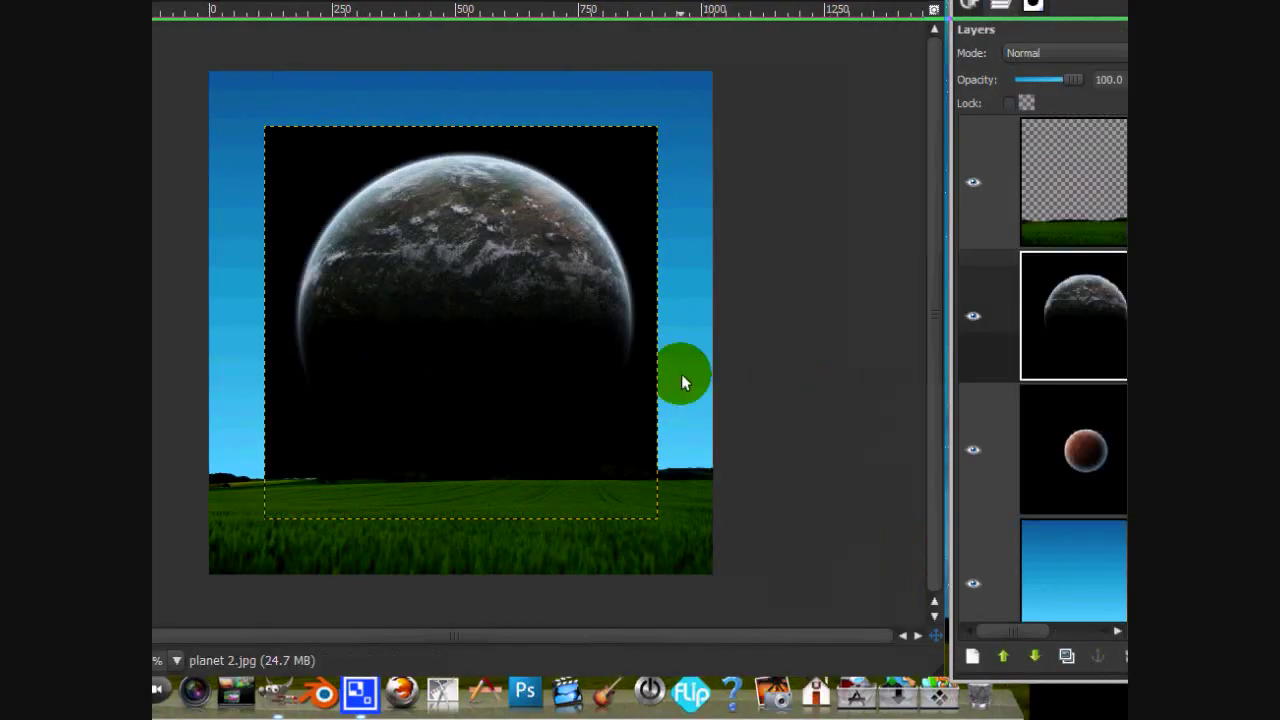
pyautogui.click(1071, 309)
pyautogui.click(1047, 48)
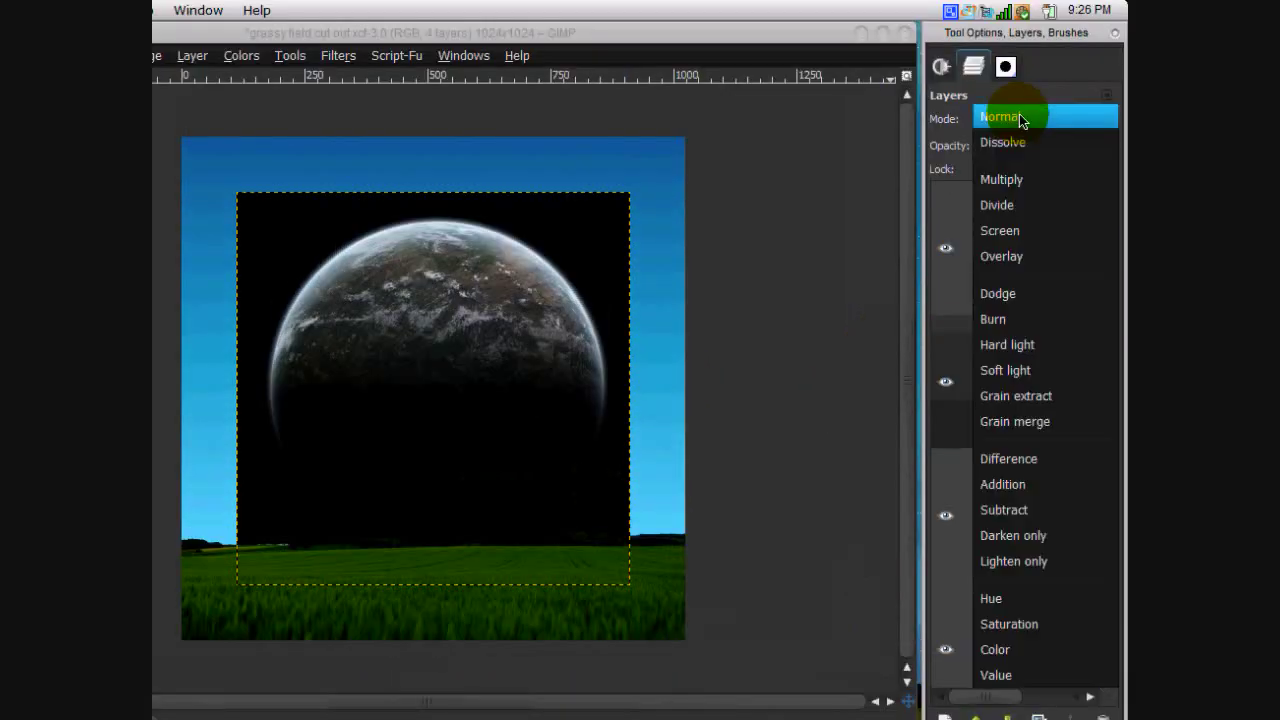
pyautogui.click(1017, 229)
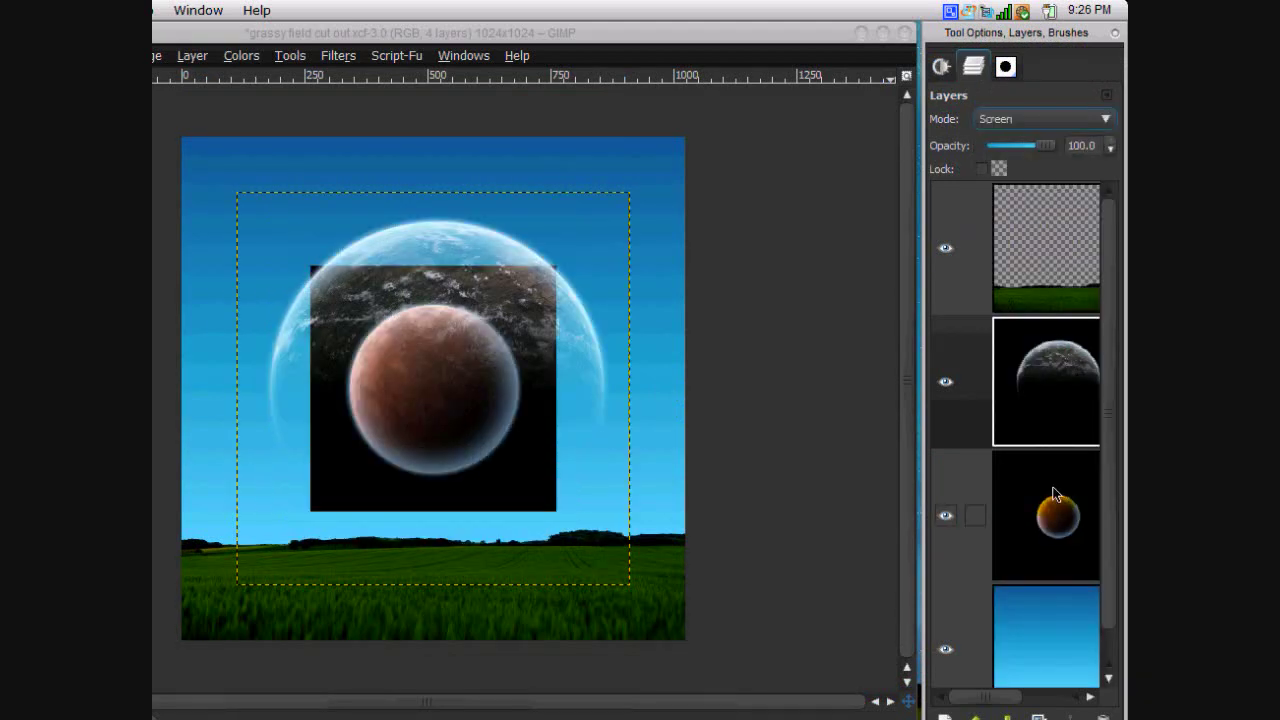
pyautogui.click(1055, 493)
pyautogui.click(1000, 118)
pyautogui.click(1016, 232)
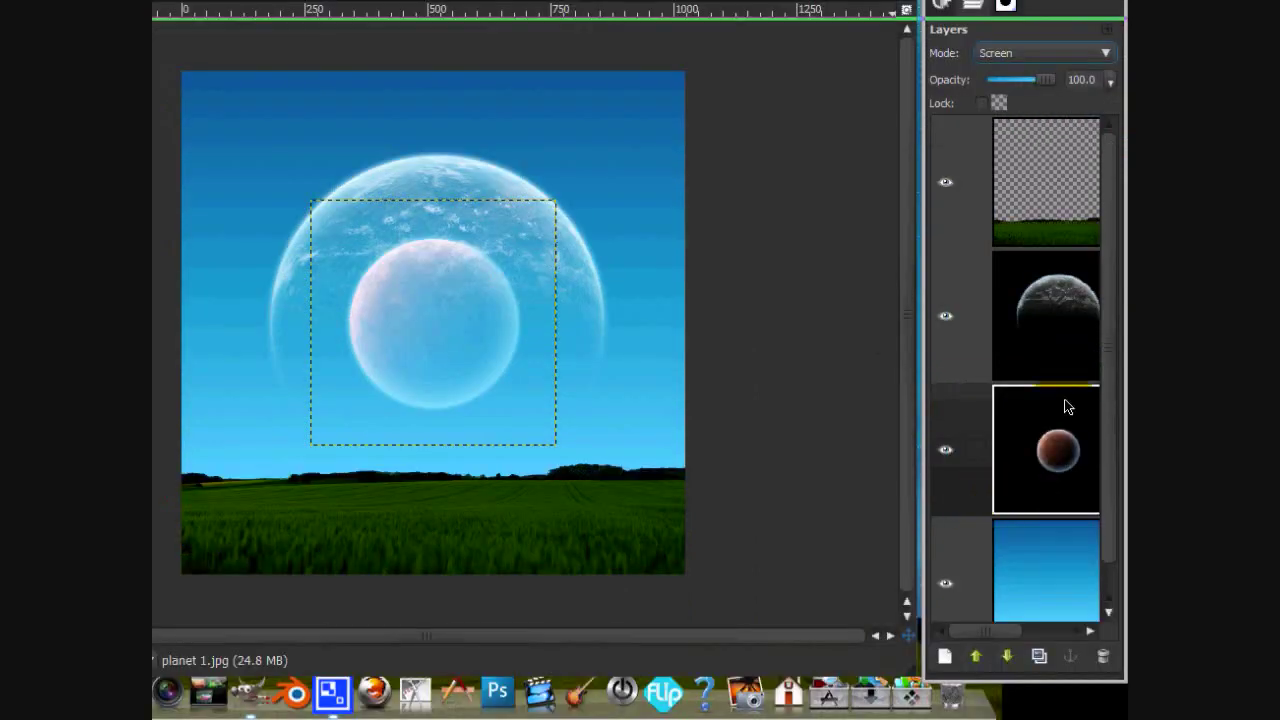
# Step: Move the small planet to the upper-left sky and the large planet just above the horizon, partly overlapping it
pyautogui.click(1078, 335)
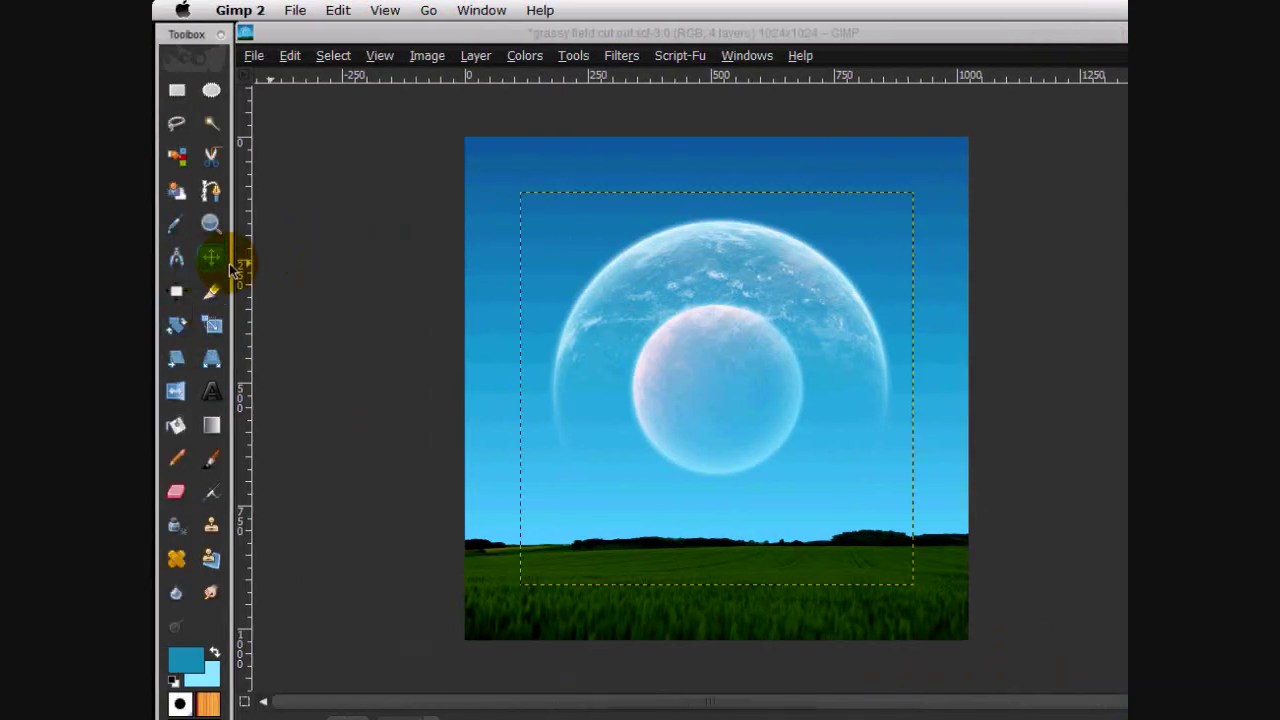
pyautogui.moveTo(641, 267); pyautogui.dragTo(911, 378)
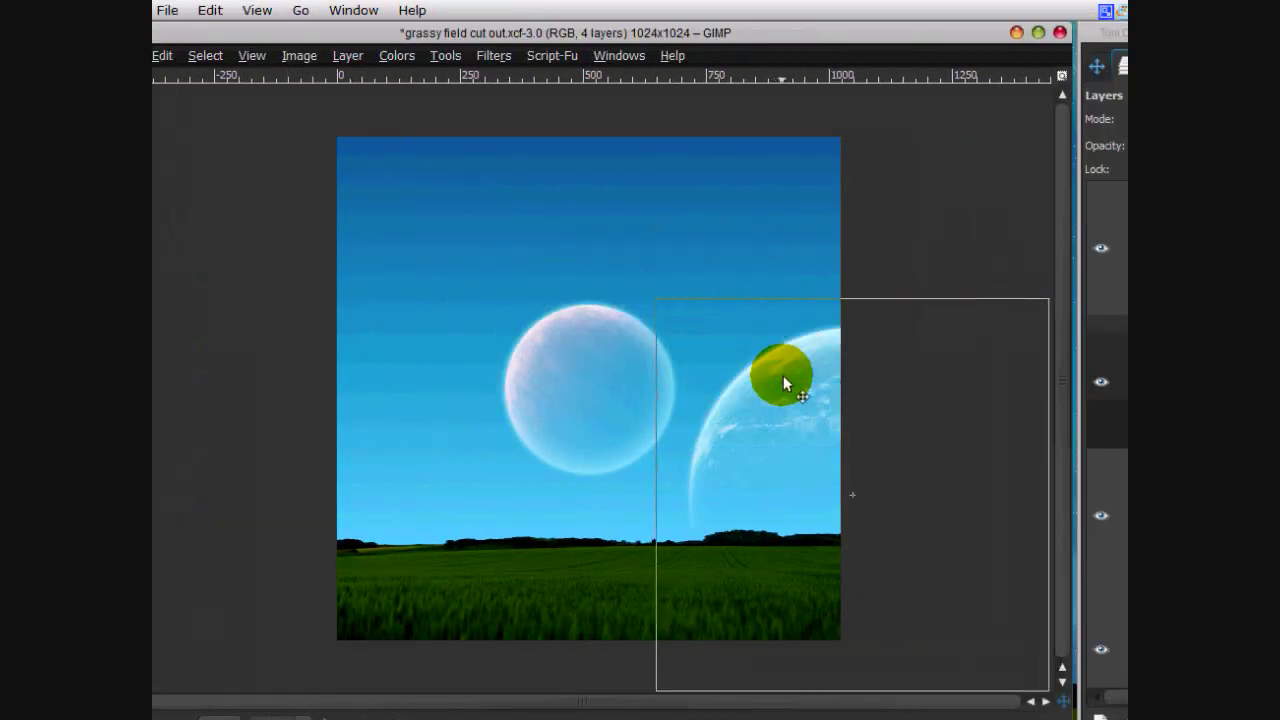
pyautogui.moveTo(592, 388); pyautogui.dragTo(424, 315)
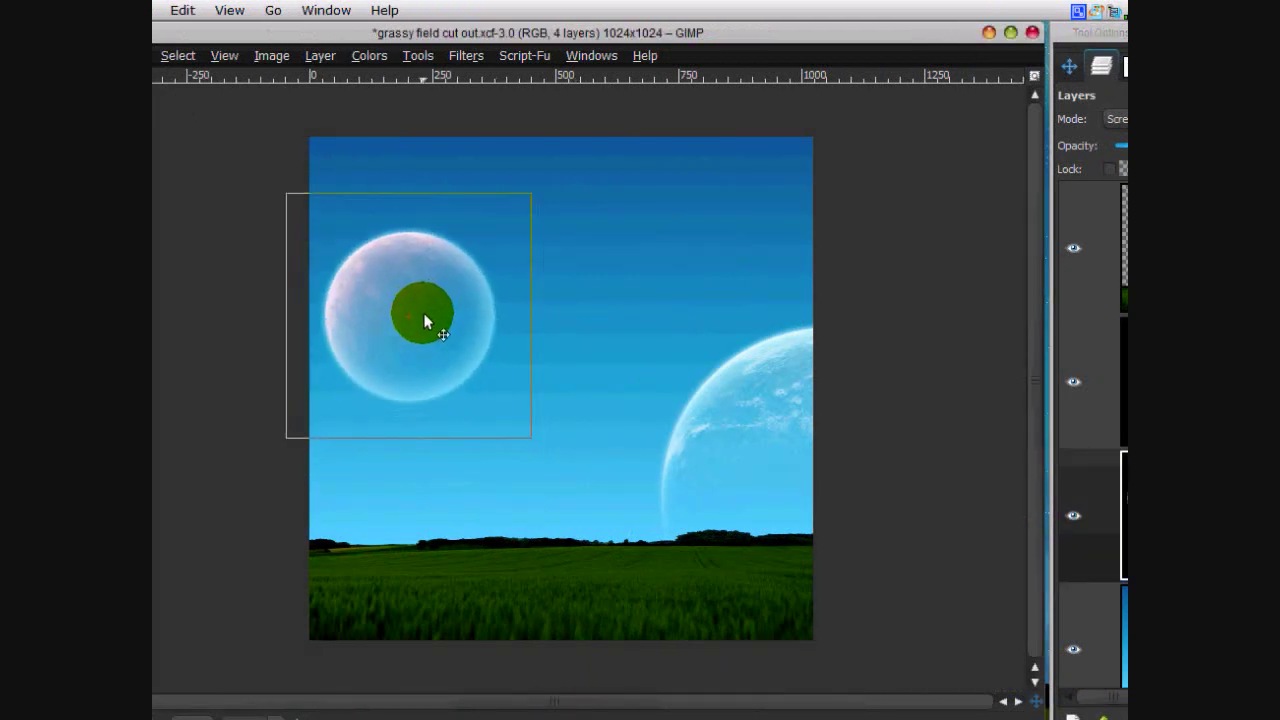
pyautogui.moveTo(717, 438); pyautogui.dragTo(480, 422)
pyautogui.press('pagedown')
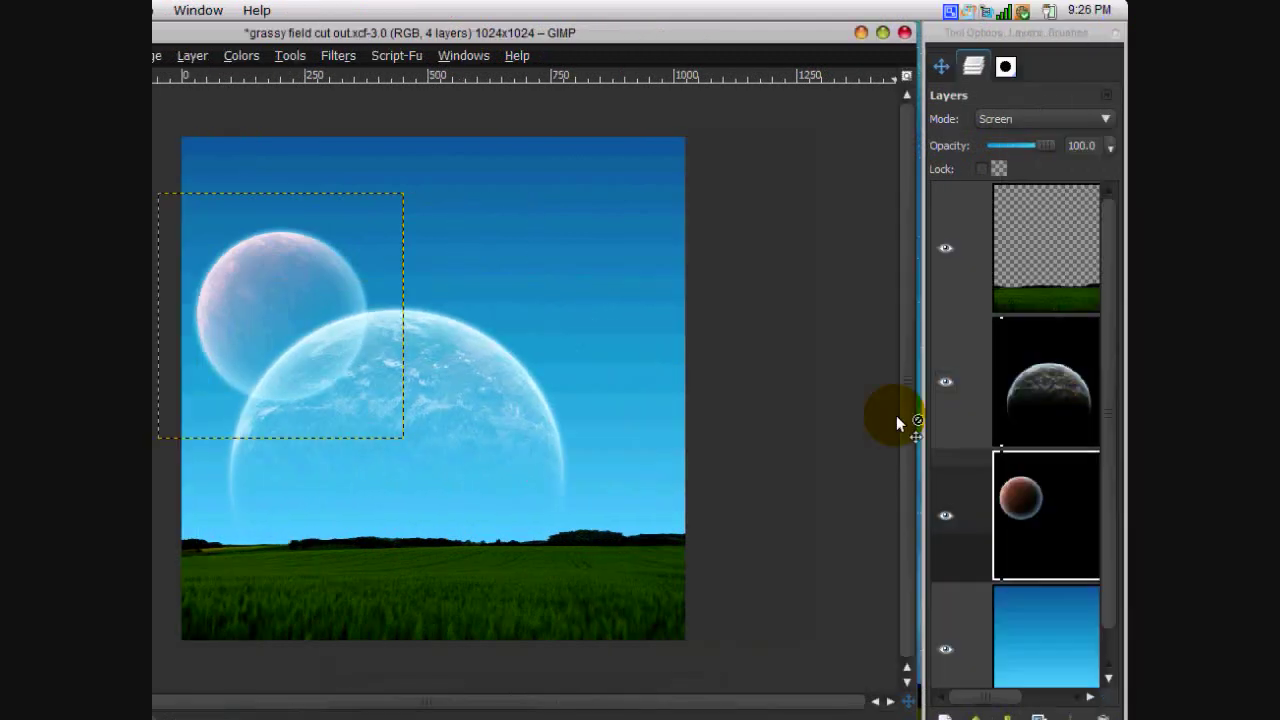
# Step: Add an alpha channel to both the large planet and small planet layers
pyautogui.click(1040, 490)
pyautogui.rightClick(1040, 490)
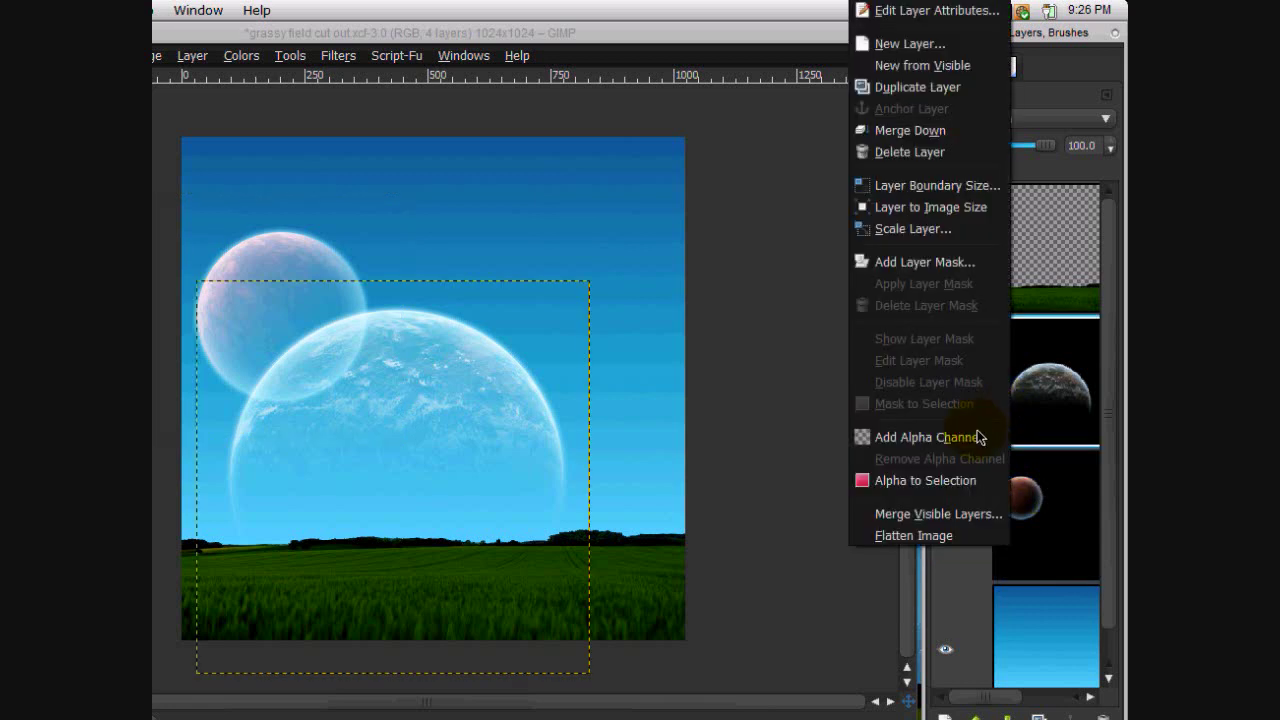
pyautogui.click(927, 445)
pyautogui.rightClick(955, 500)
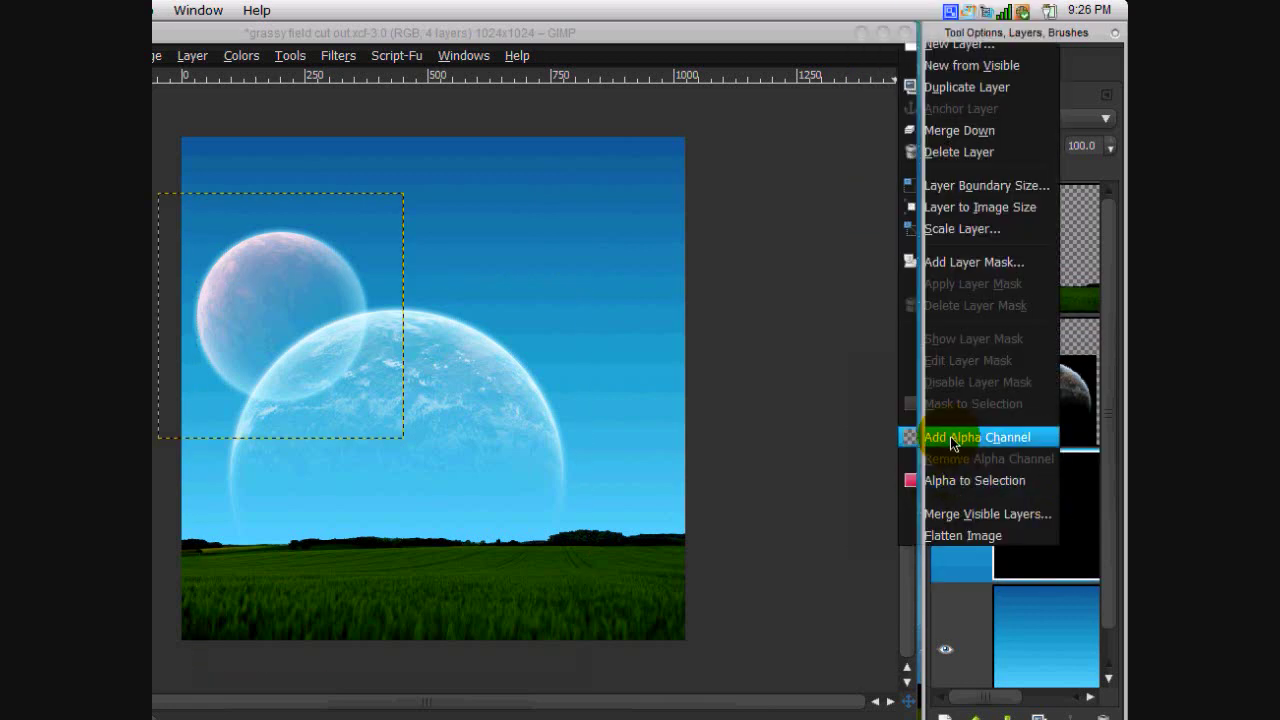
pyautogui.press('Escape')
# Step: Erase the part of the small planet that overlaps the large one, using the Circle Fuzzy (19) brush at scale 10
pyautogui.click(1058, 490)
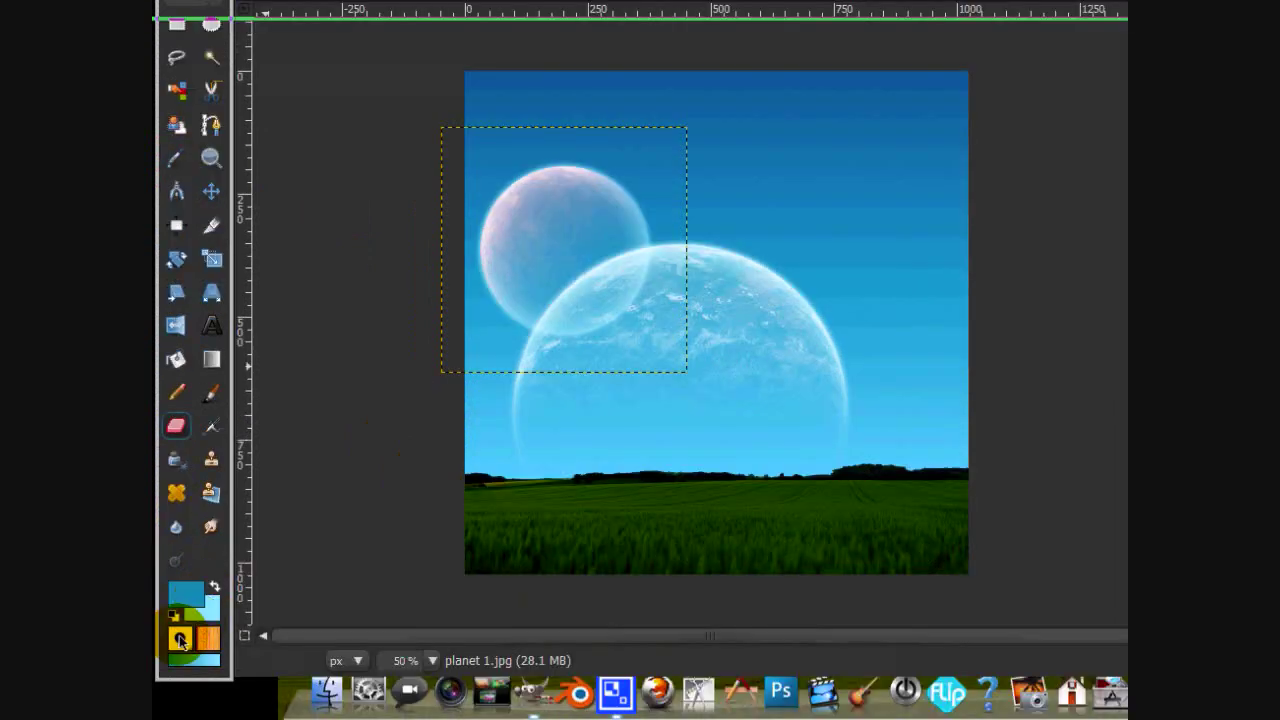
pyautogui.click(1075, 212)
pyautogui.click(1008, 304)
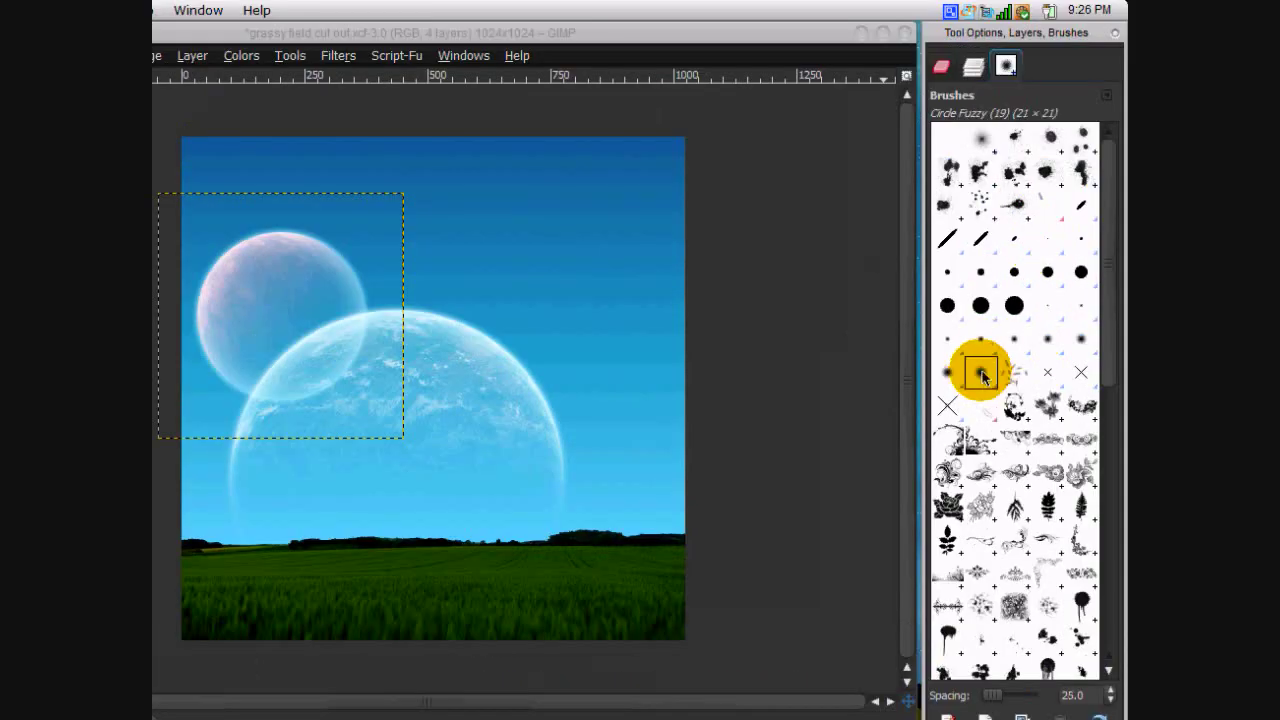
pyautogui.click(1001, 3)
pyautogui.click(1061, 390)
pyautogui.click(1075, 515)
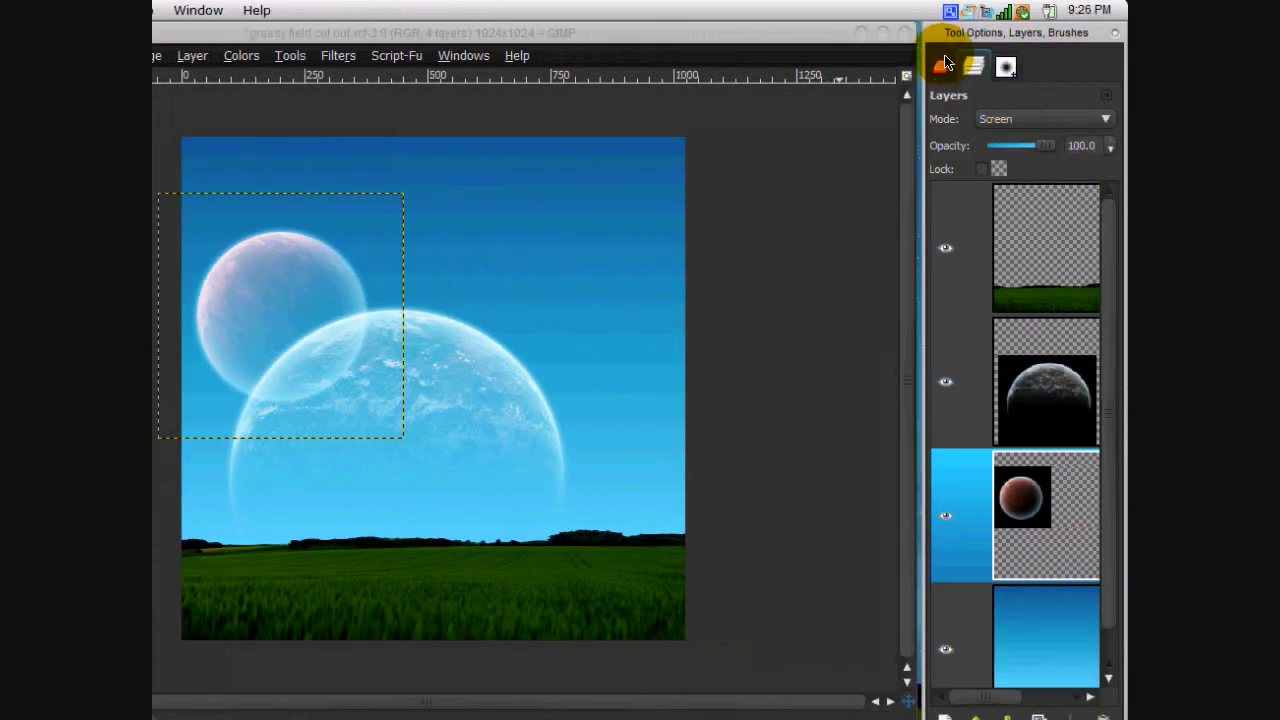
pyautogui.click(1069, 66)
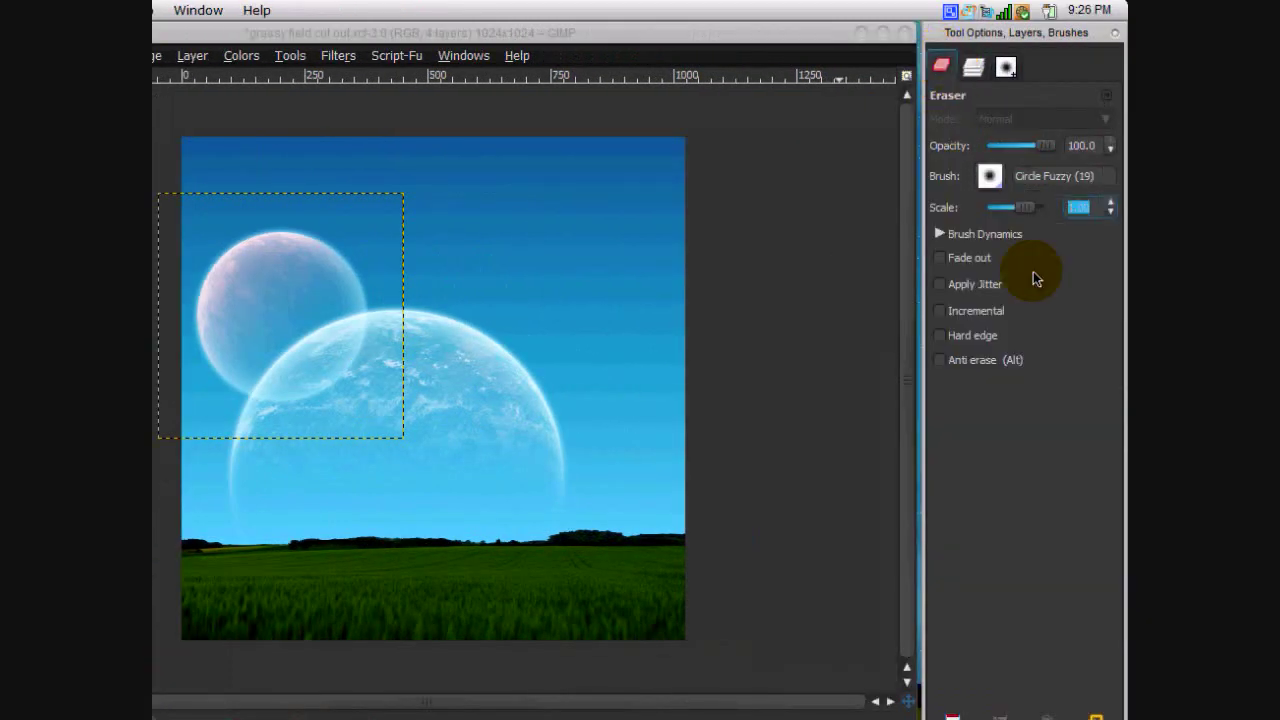
pyautogui.moveTo(1027, 207); pyautogui.dragTo(1085, 200)
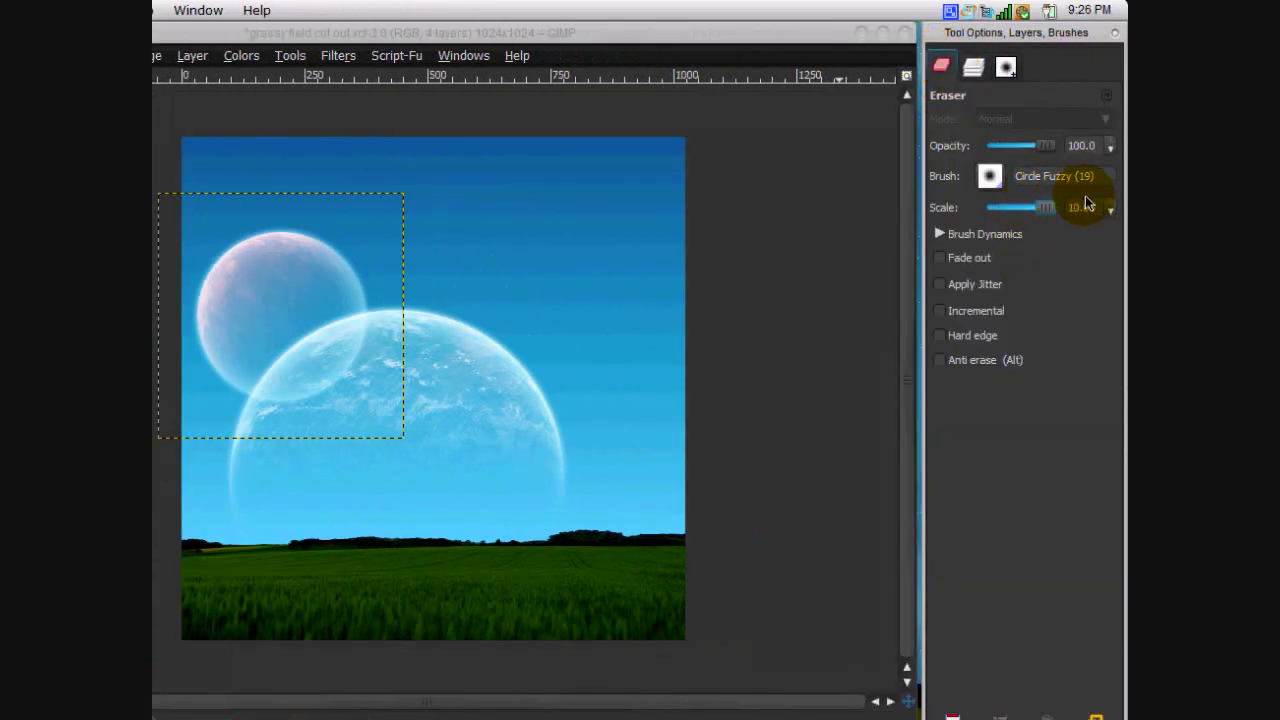
pyautogui.click(973, 66)
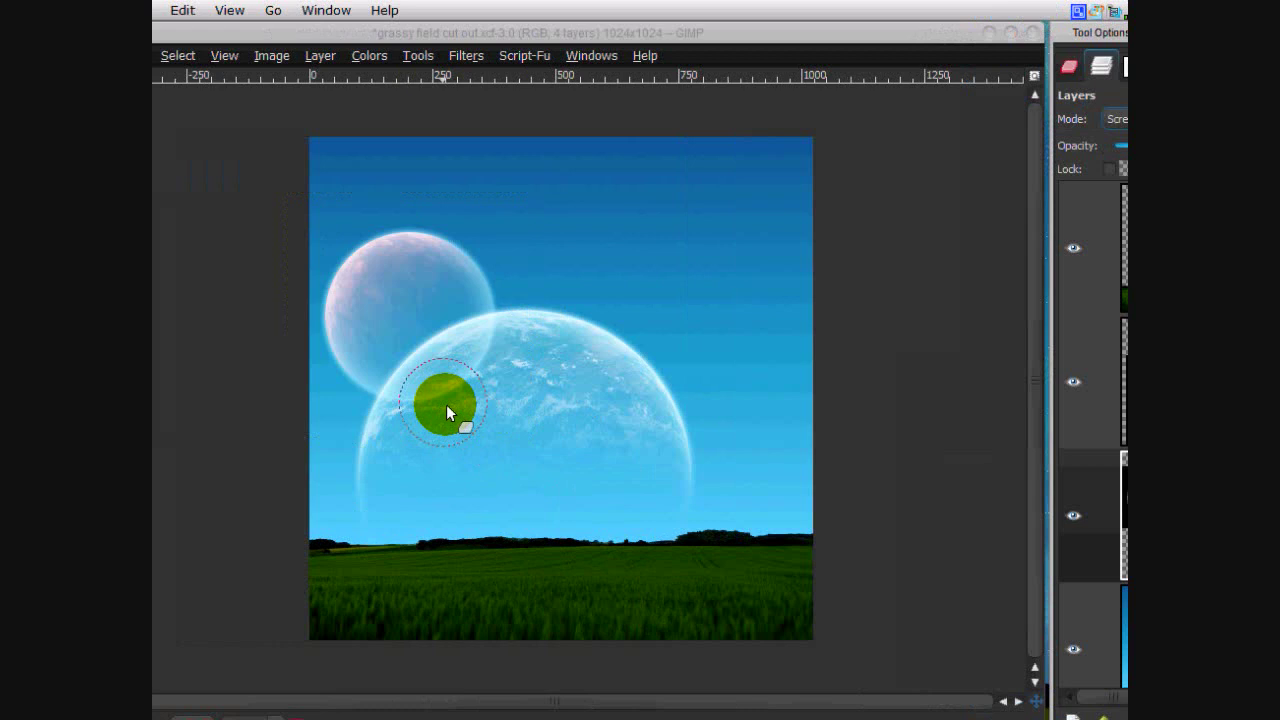
pyautogui.click(447, 406)
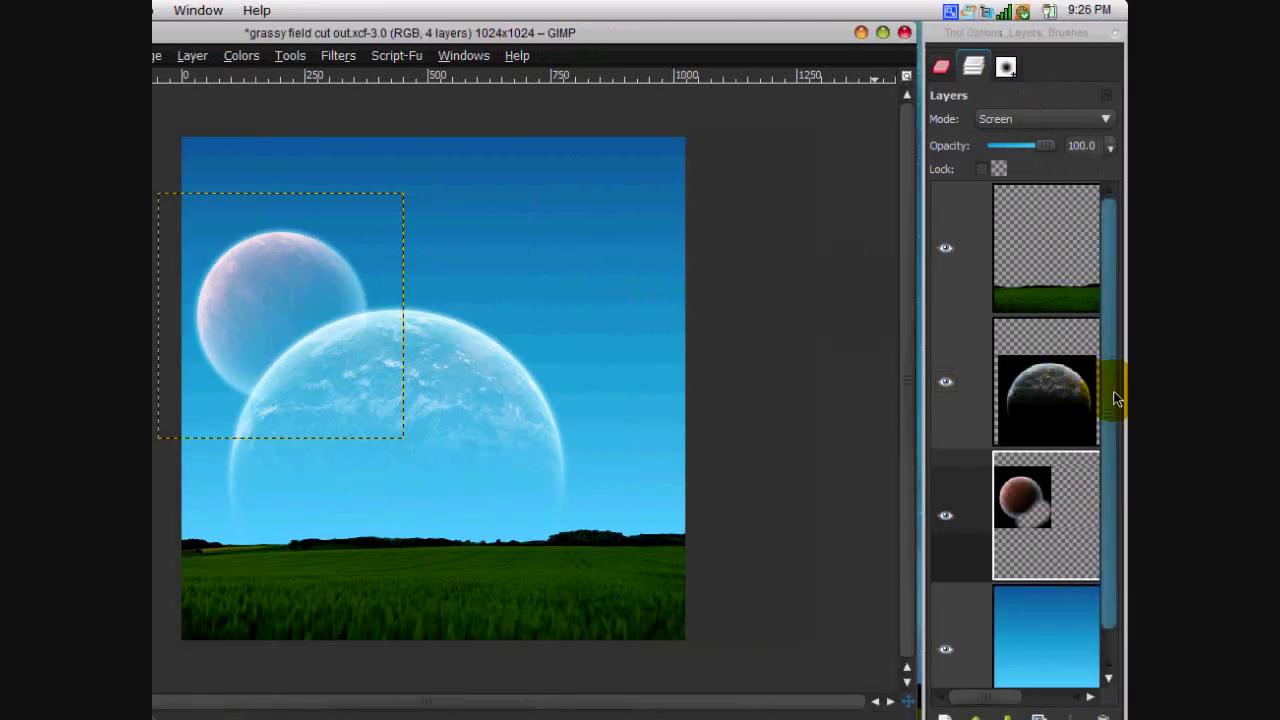
# Step: Color-balance the large planet towards purple, shifting midtones towards magenta and setting highlights to red 39, green -63 and blue 29
pyautogui.click(1049, 435)
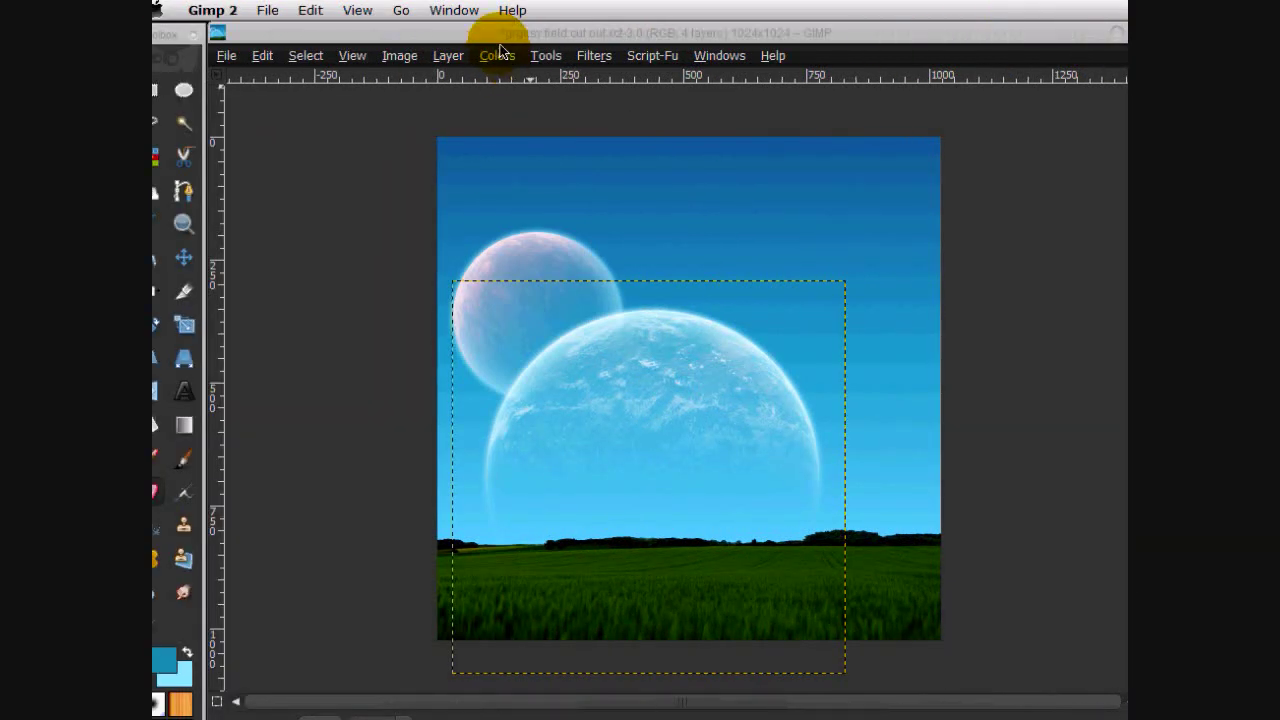
pyautogui.click(241, 55)
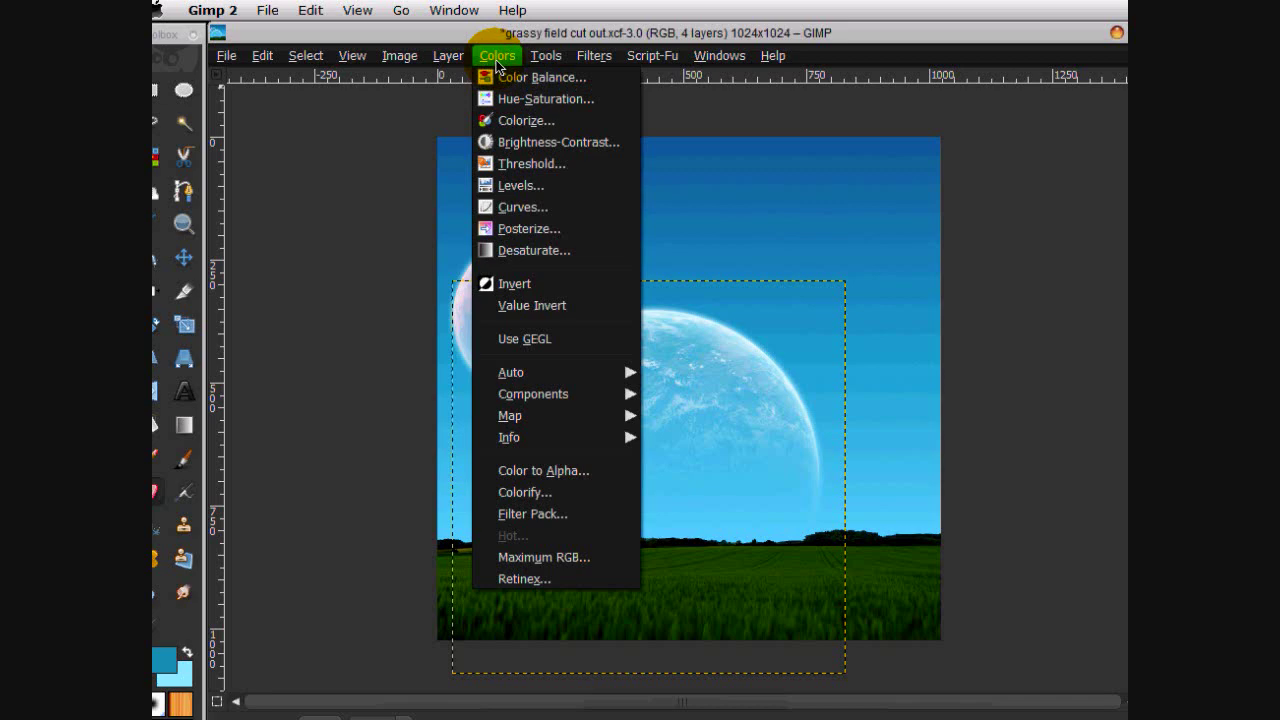
pyautogui.click(545, 77)
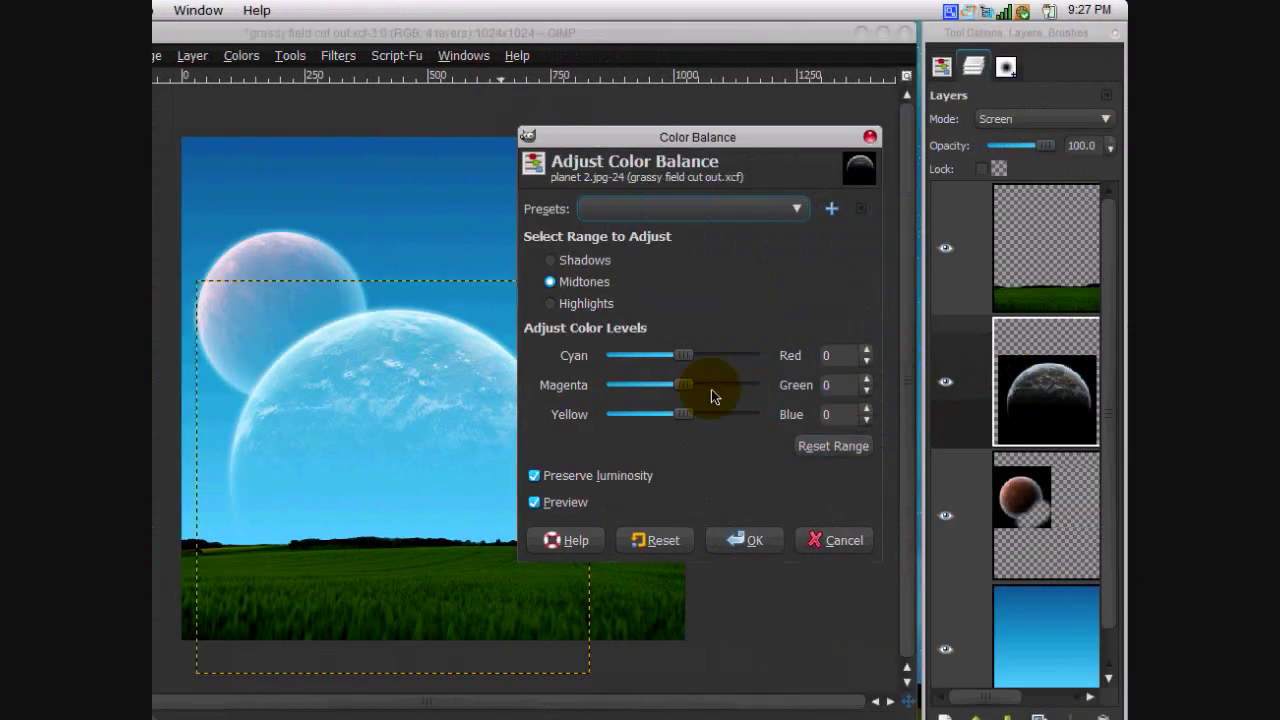
pyautogui.moveTo(686, 395)
pyautogui.mouseDown()
pyautogui.moveTo(639, 390)
pyautogui.moveTo(668, 390)
pyautogui.mouseUp()
pyautogui.click(585, 303)
pyautogui.moveTo(641, 387); pyautogui.dragTo(707, 358)
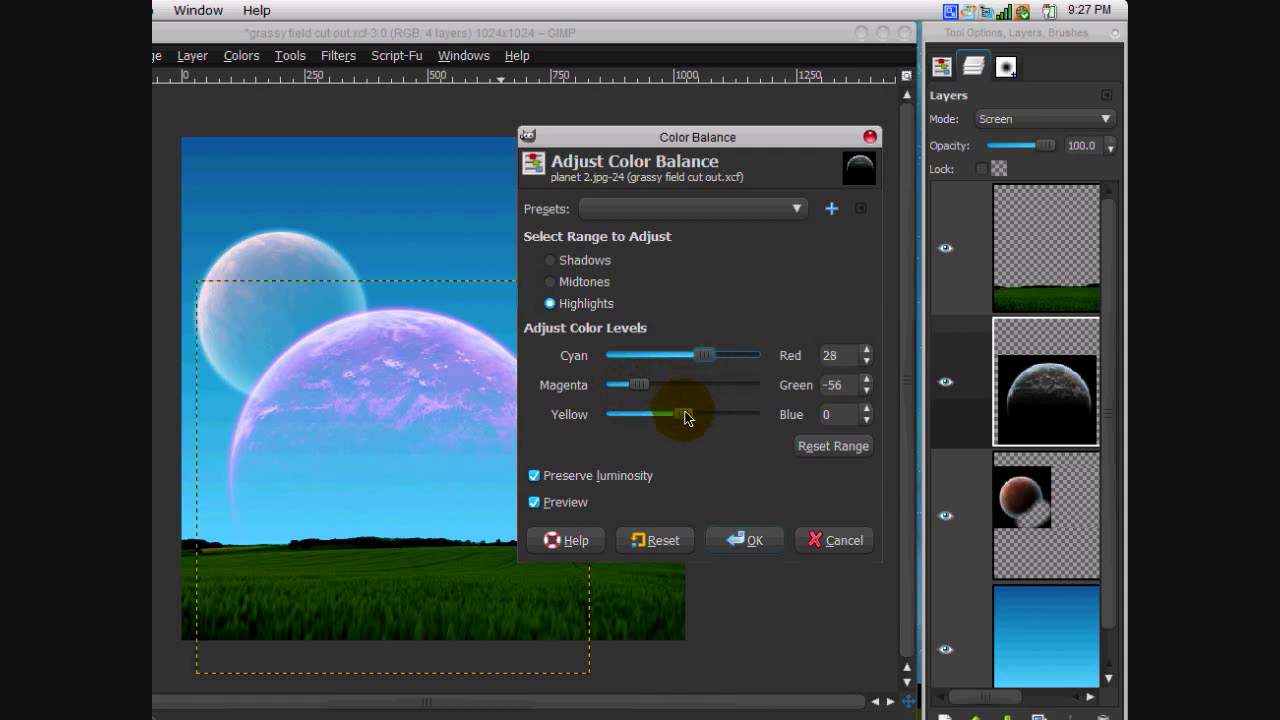
pyautogui.moveTo(686, 414); pyautogui.dragTo(708, 414)
pyautogui.moveTo(704, 356); pyautogui.dragTo(714, 356)
pyautogui.moveTo(627, 390); pyautogui.dragTo(633, 383)
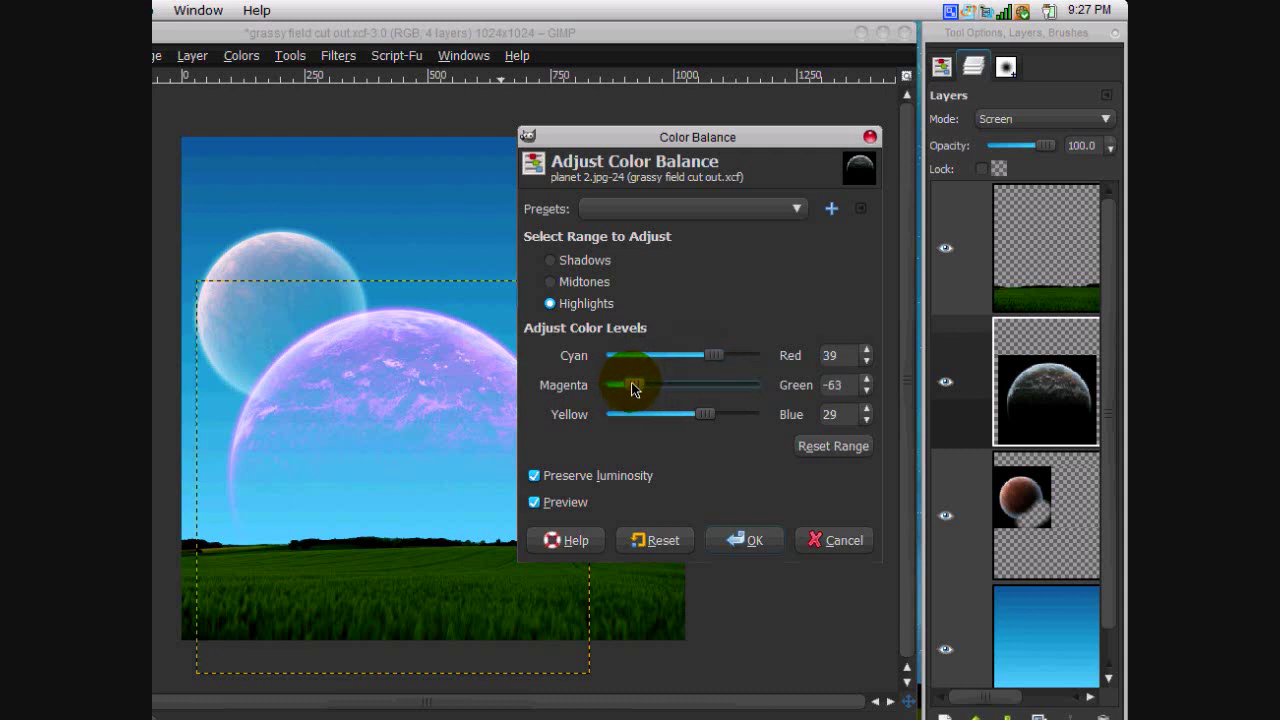
pyautogui.click(743, 540)
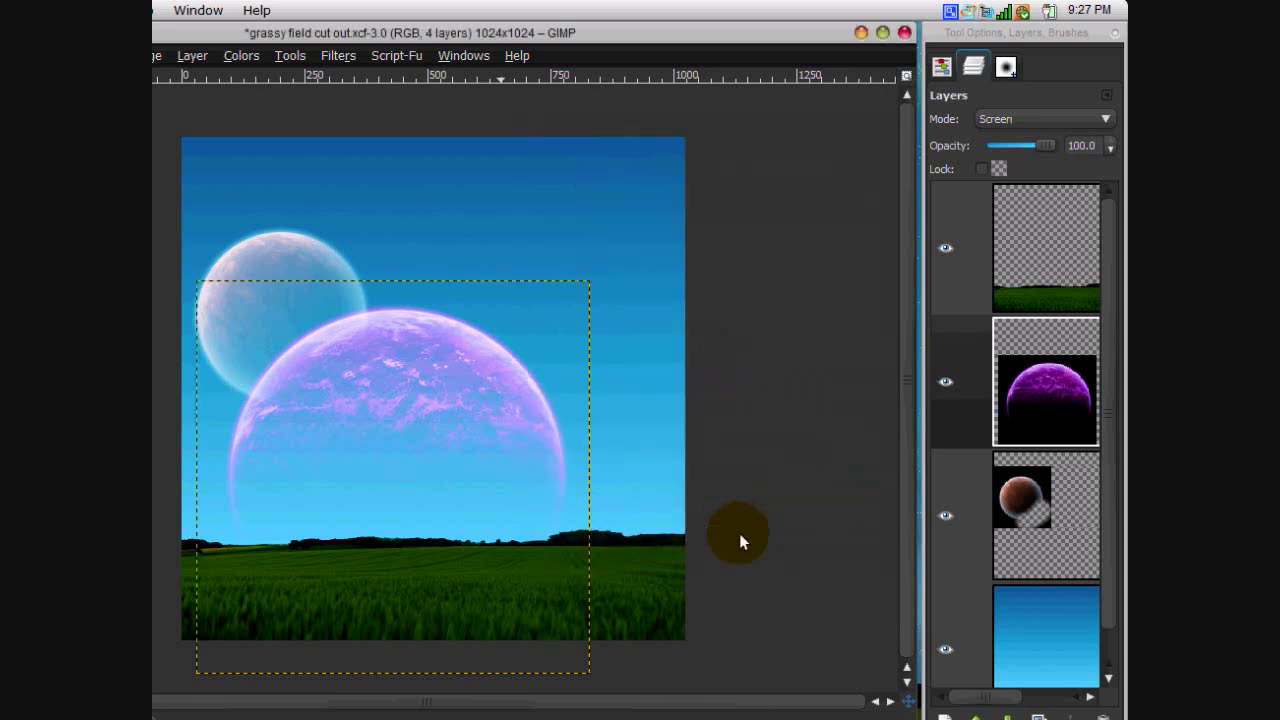
# Step: Color-balance the small planet towards warm orange, adjusting its midtones and highlights and setting shadows to red 37
pyautogui.click(1015, 512)
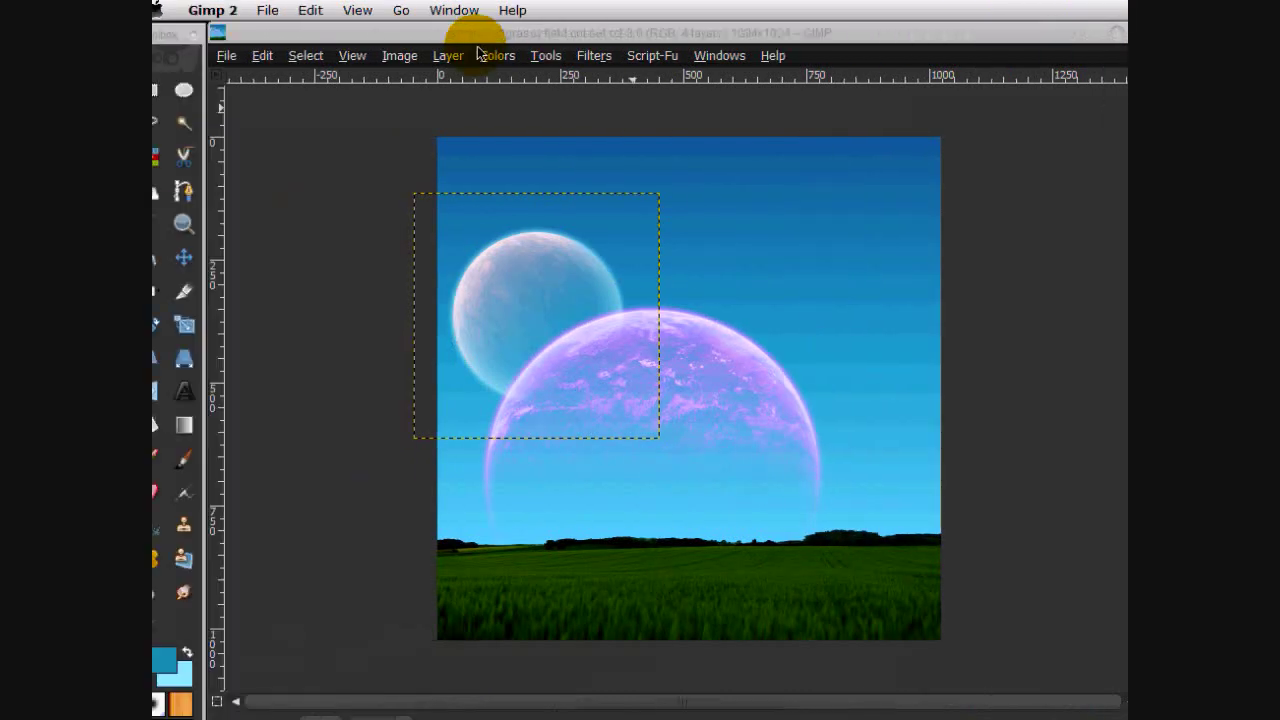
pyautogui.click(245, 56)
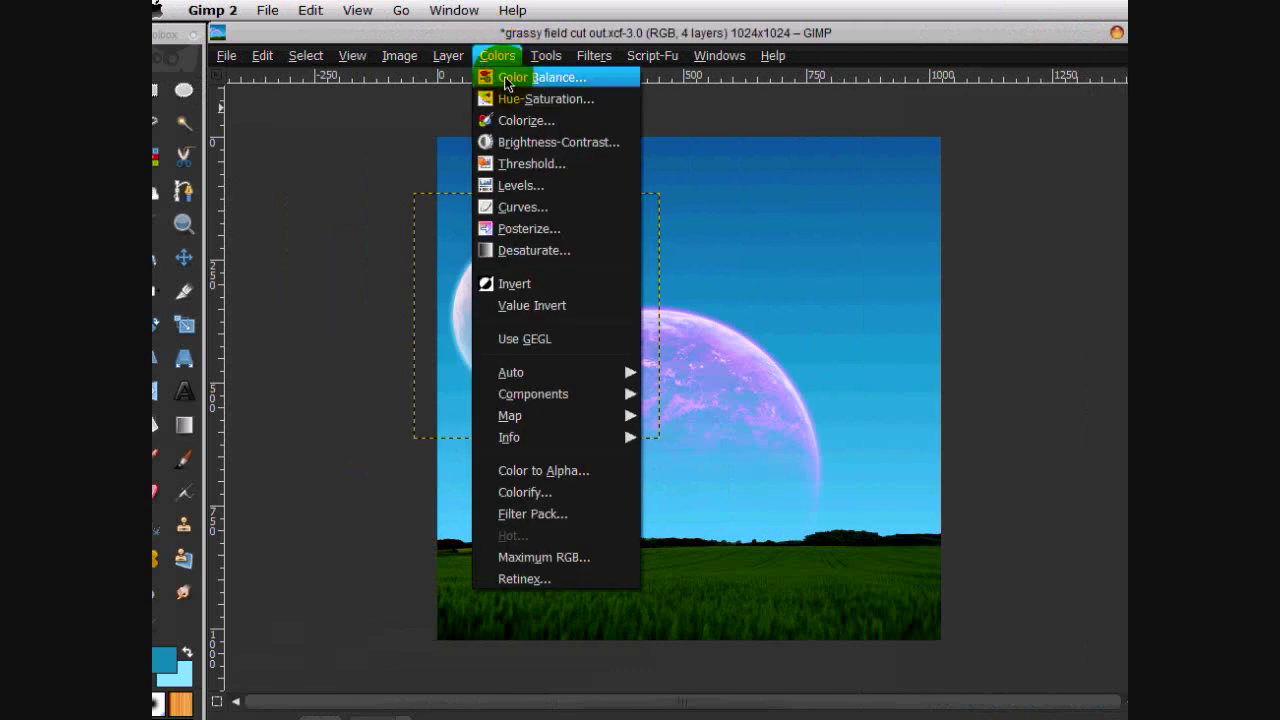
pyautogui.click(535, 77)
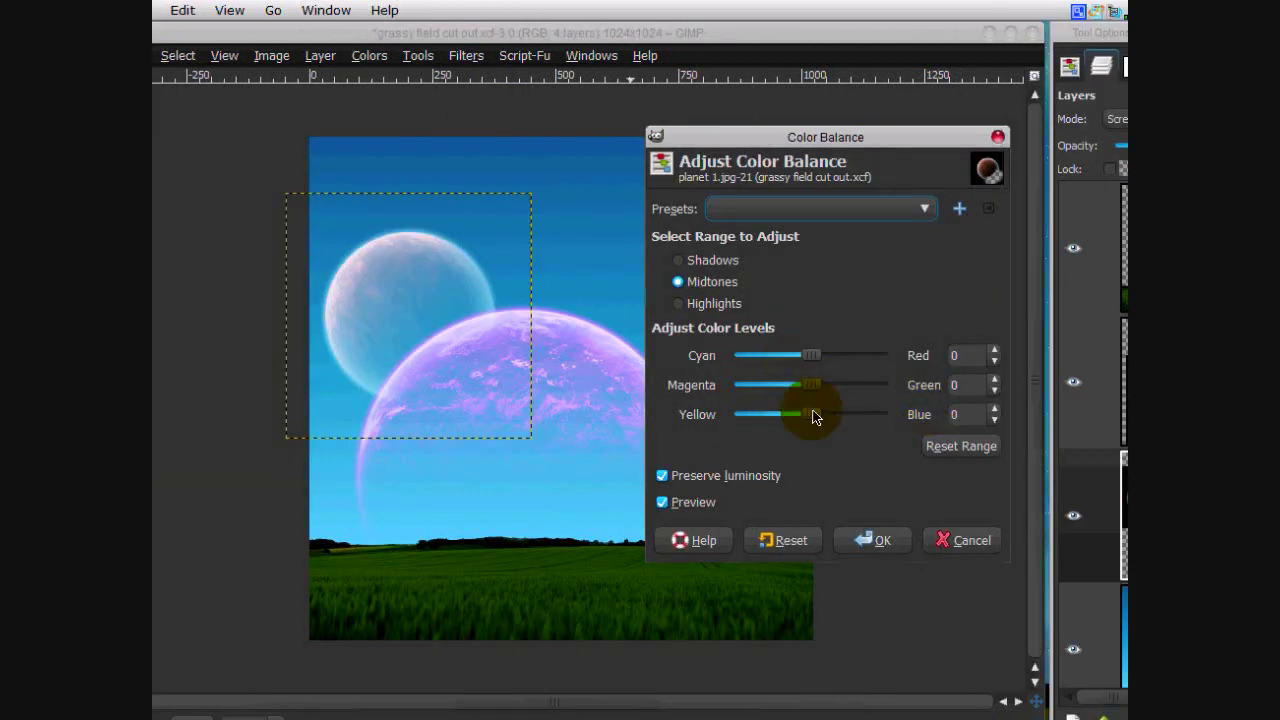
pyautogui.moveTo(811, 413)
pyautogui.mouseDown()
pyautogui.moveTo(838, 414)
pyautogui.moveTo(832, 381)
pyautogui.moveTo(835, 394)
pyautogui.moveTo(857, 380)
pyautogui.moveTo(835, 362)
pyautogui.moveTo(880, 357)
pyautogui.moveTo(829, 357)
pyautogui.moveTo(843, 355)
pyautogui.moveTo(833, 384)
pyautogui.moveTo(809, 360)
pyautogui.moveTo(843, 383)
pyautogui.moveTo(820, 416)
pyautogui.mouseUp()
pyautogui.click(700, 304)
pyautogui.click(706, 259)
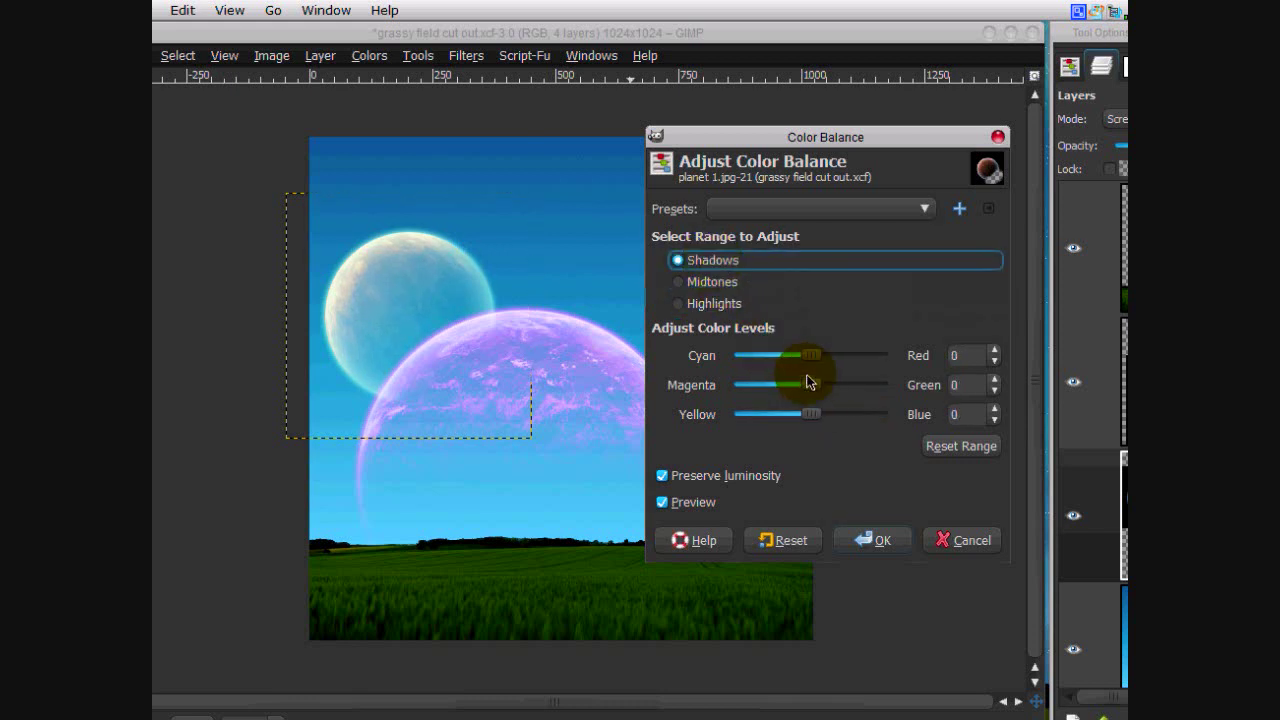
pyautogui.moveTo(813, 361); pyautogui.dragTo(837, 360)
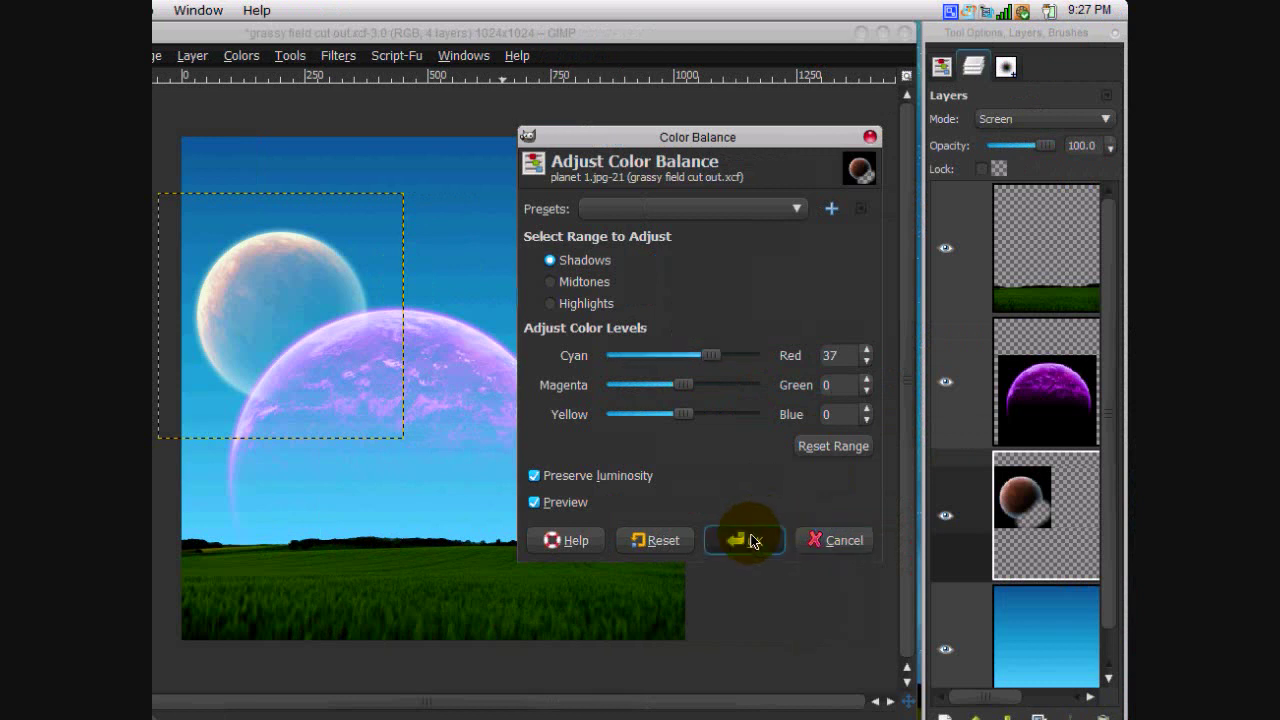
pyautogui.click(750, 534)
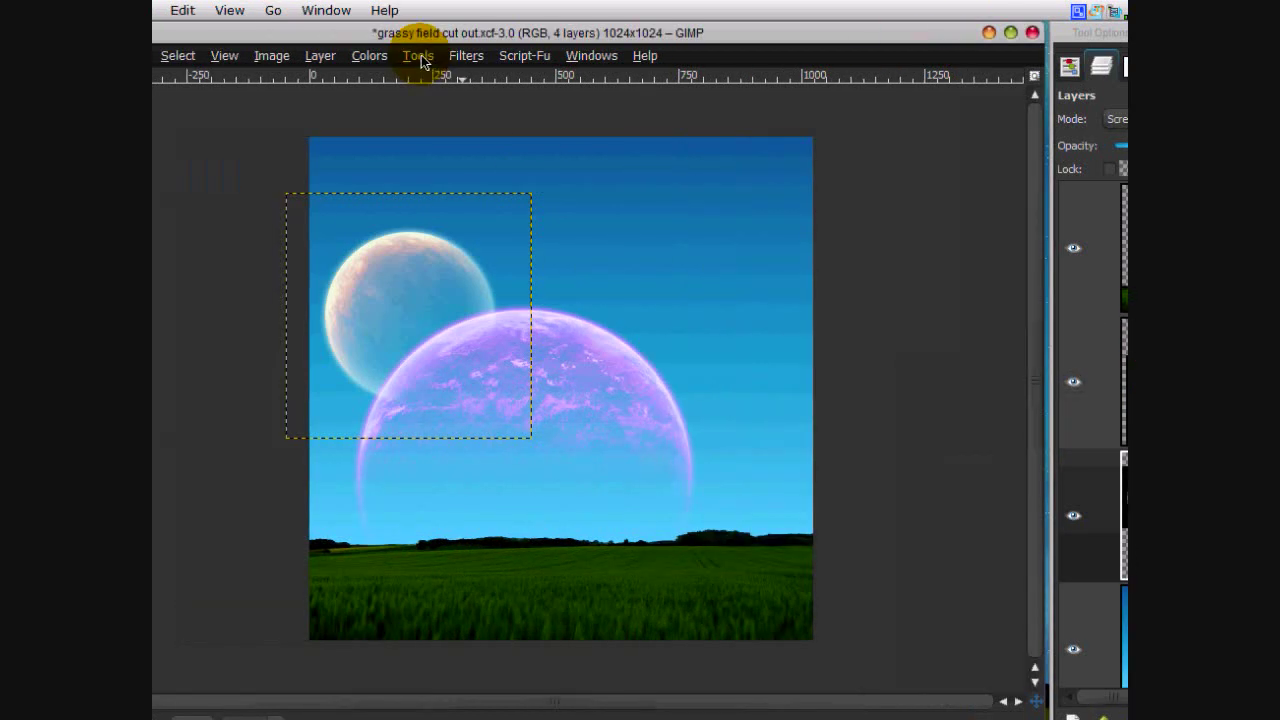
# Step: Set the small planet's brightness to -39 and contrast to 32
pyautogui.click(241, 55)
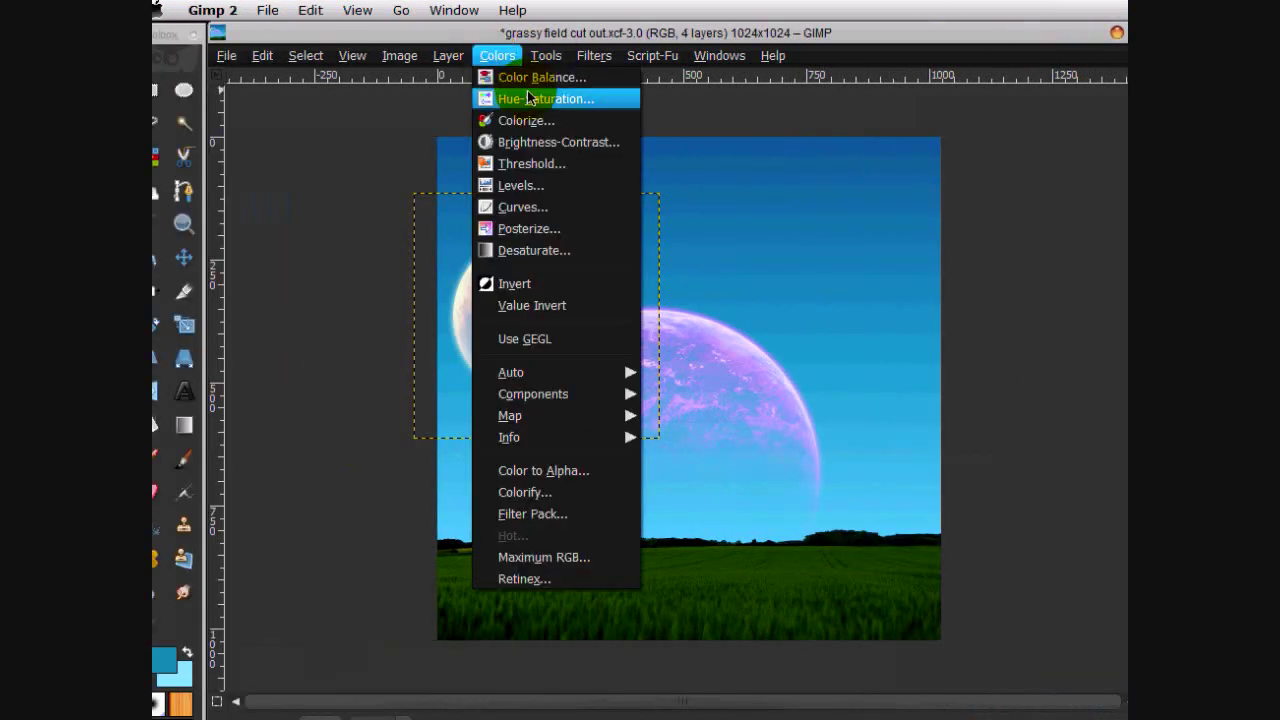
pyautogui.click(578, 146)
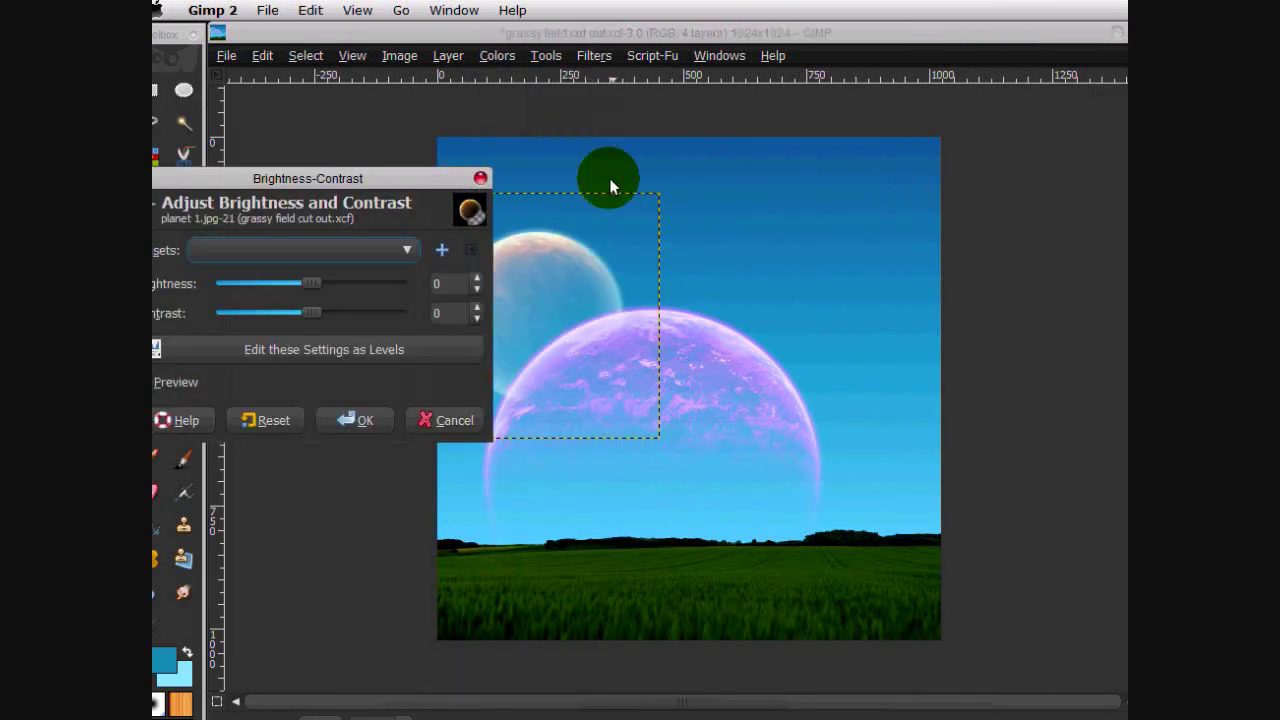
pyautogui.moveTo(340, 290); pyautogui.dragTo(365, 322)
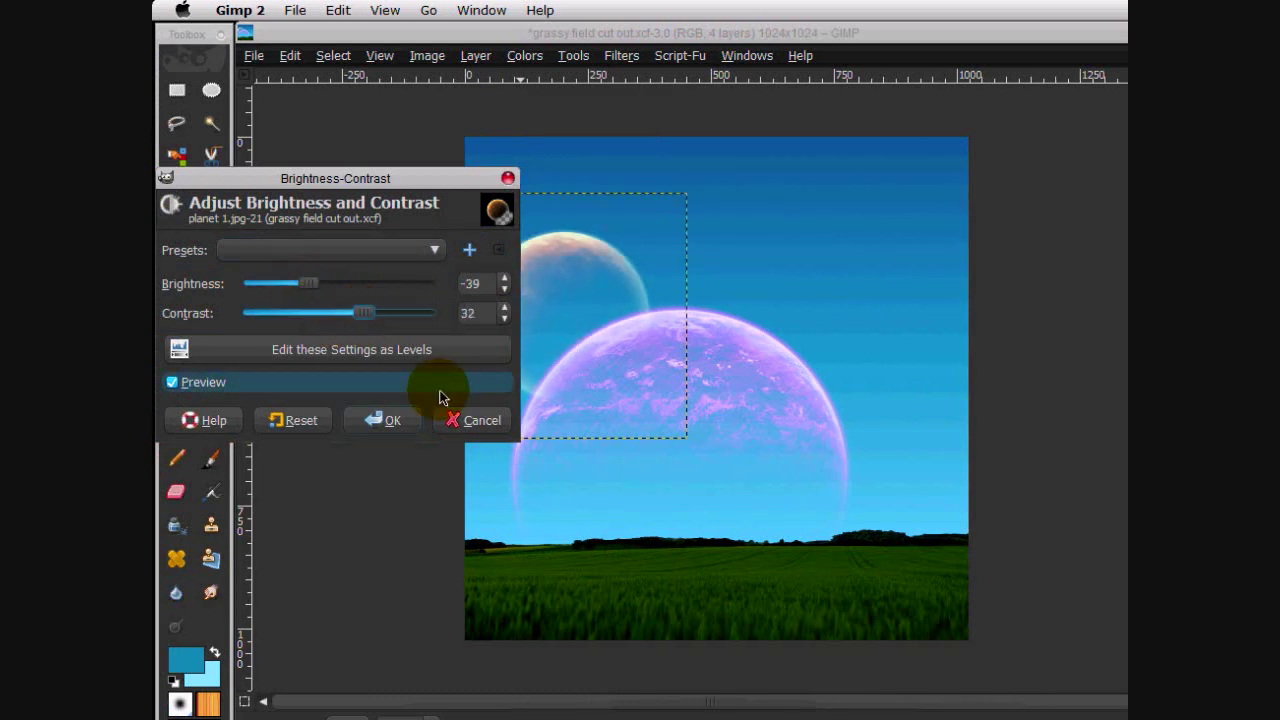
pyautogui.click(395, 421)
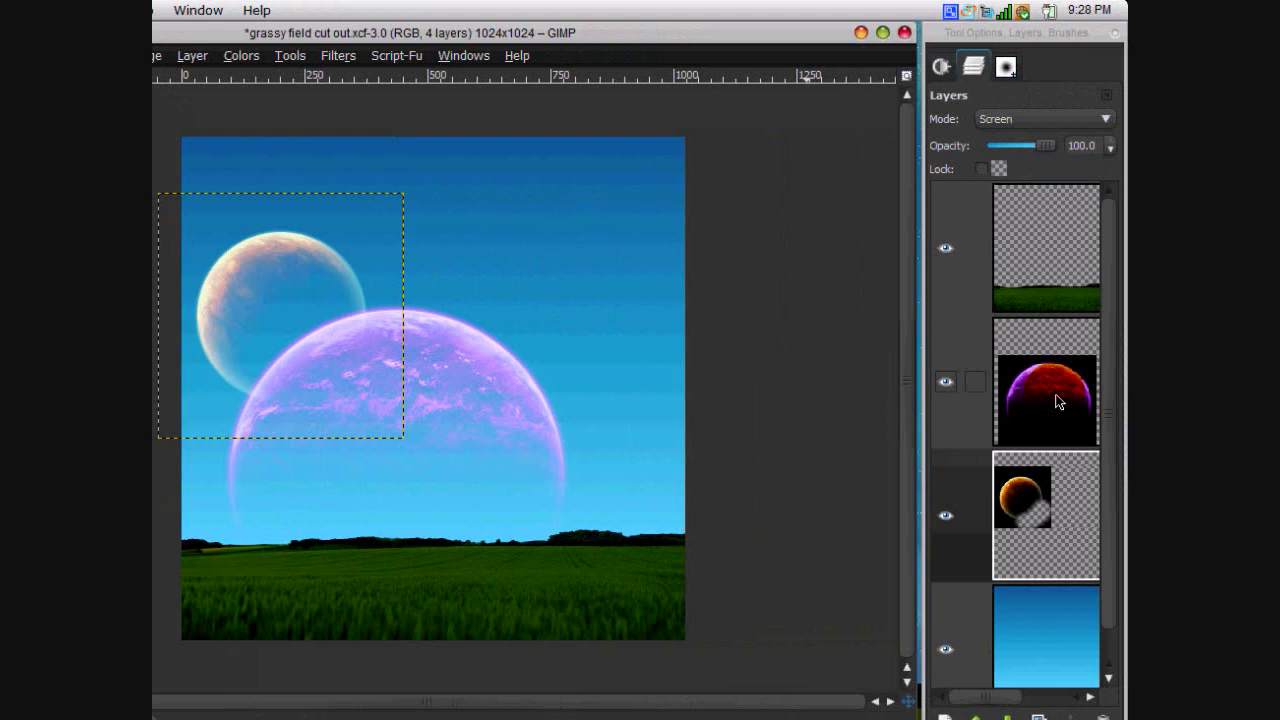
# Step: Set the large planet layer's brightness to -29 and contrast to 1
pyautogui.click(1059, 402)
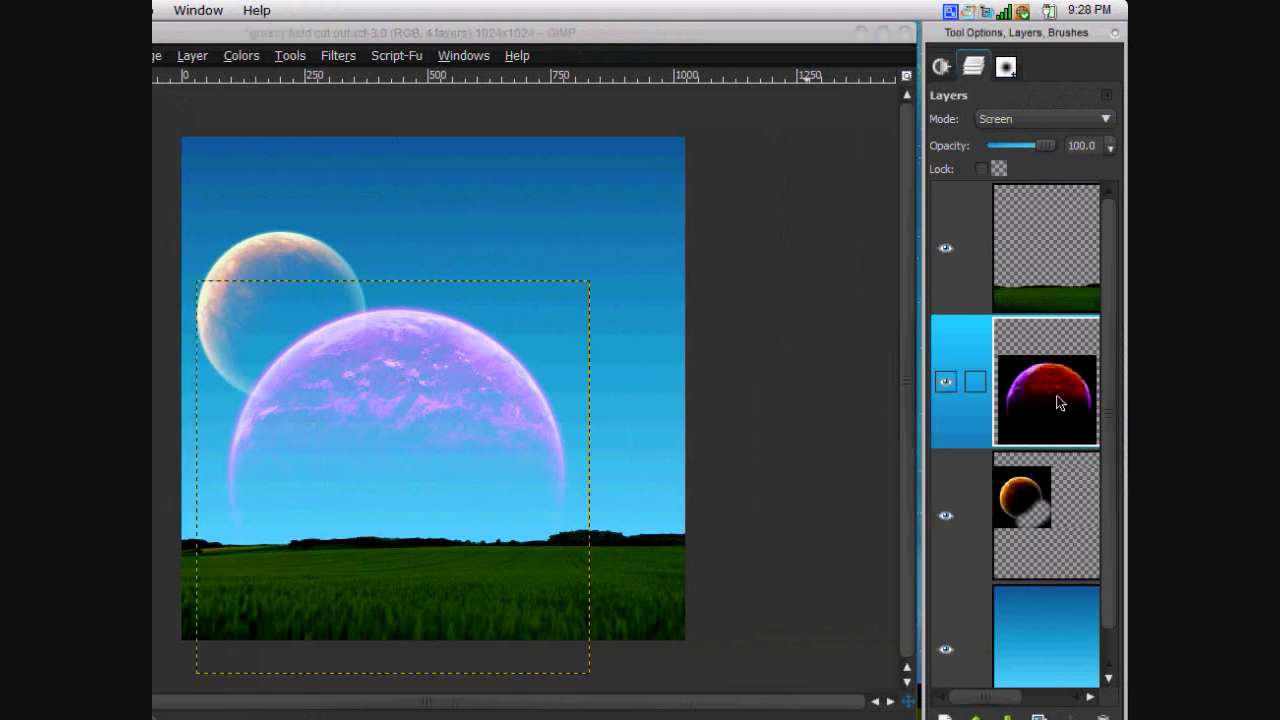
pyautogui.click(241, 55)
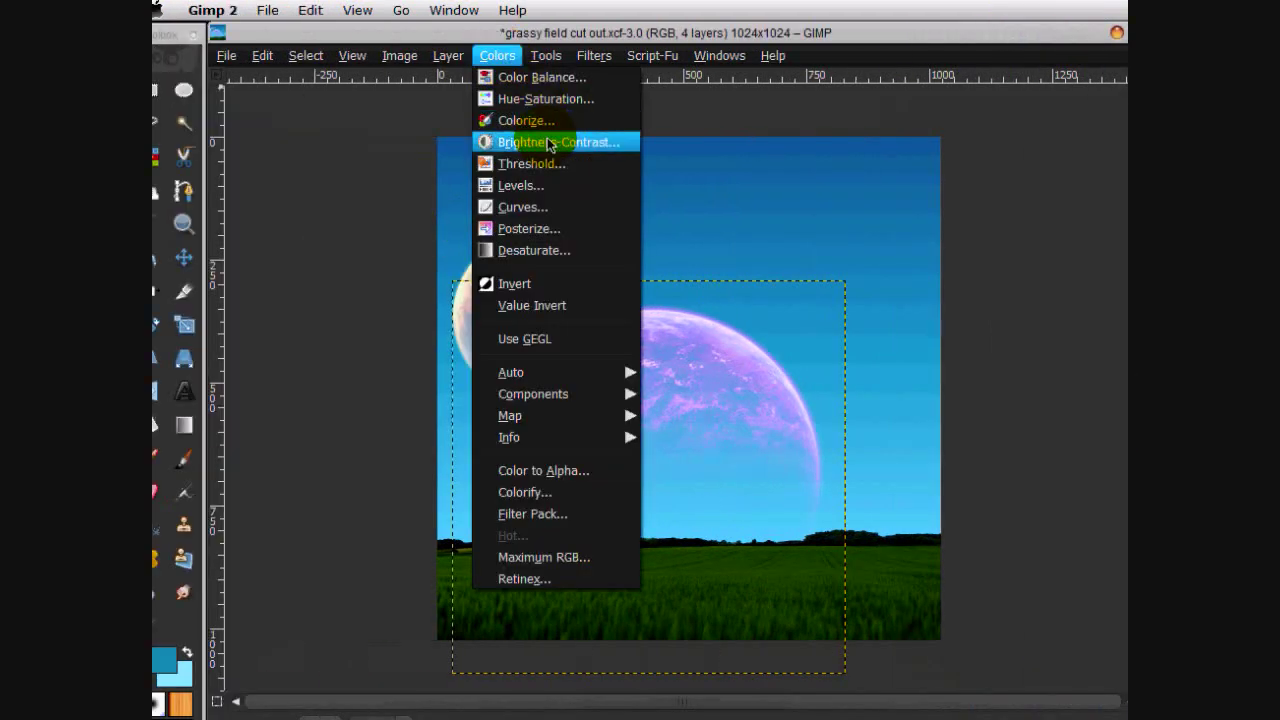
pyautogui.click(550, 142)
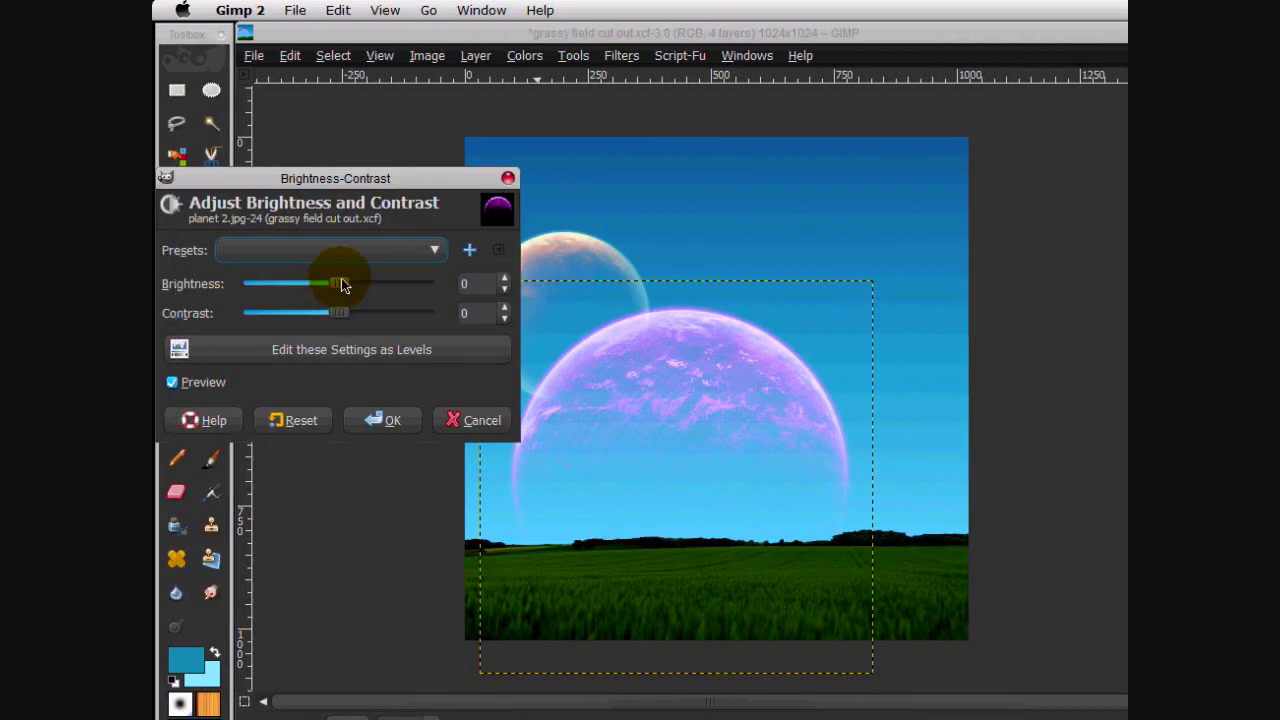
pyautogui.moveTo(341, 284); pyautogui.dragTo(343, 325)
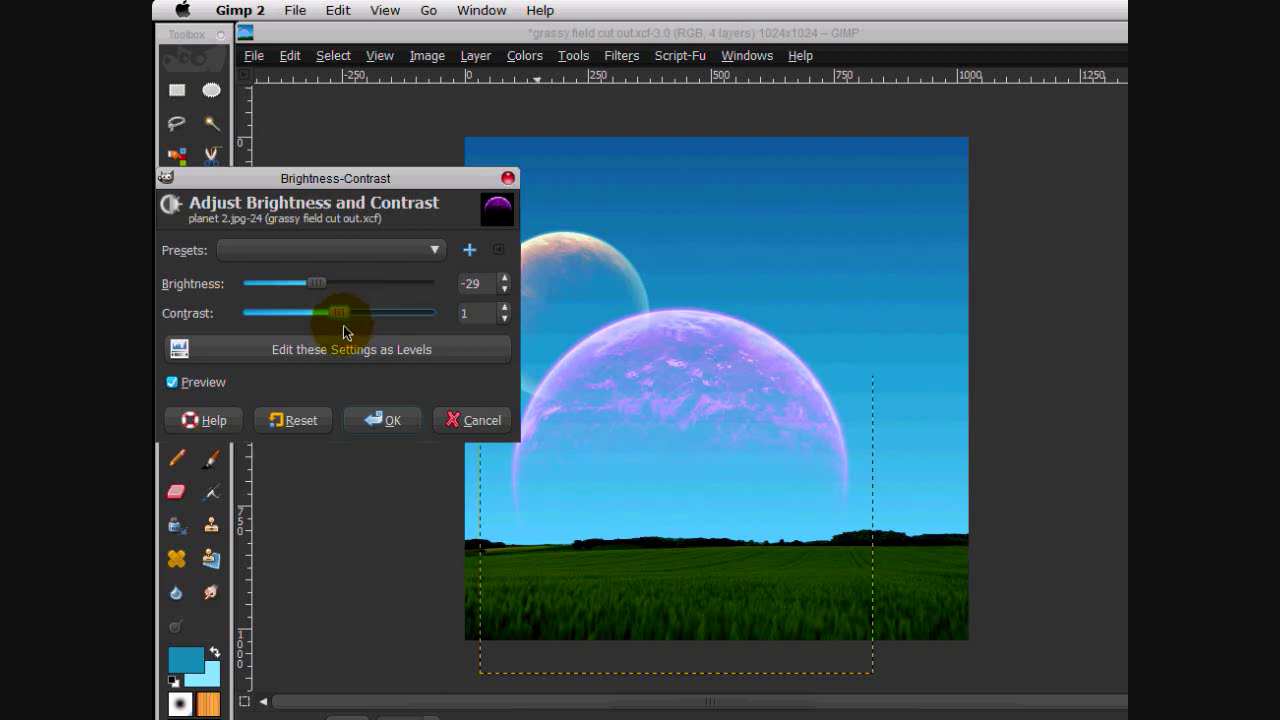
pyautogui.click(365, 425)
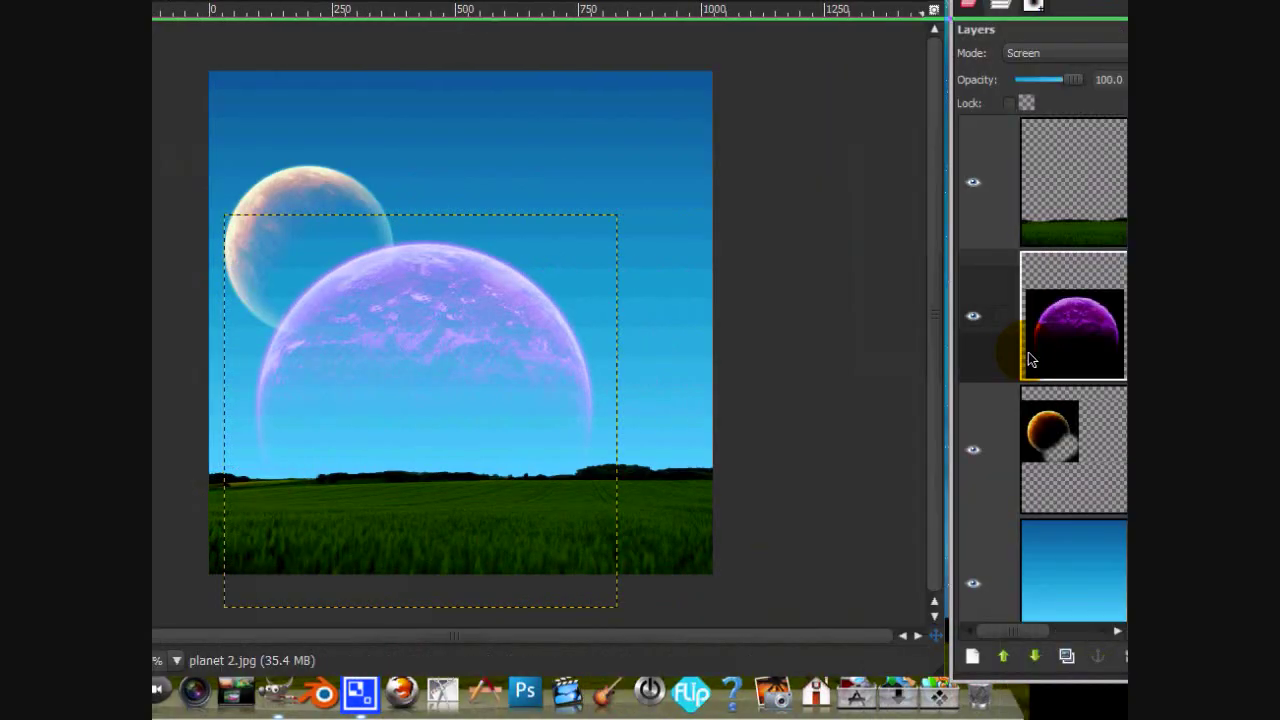
# Step: Erase the remaining traces of the small planet inside the large planet's upper-left edge
pyautogui.click(1035, 455)
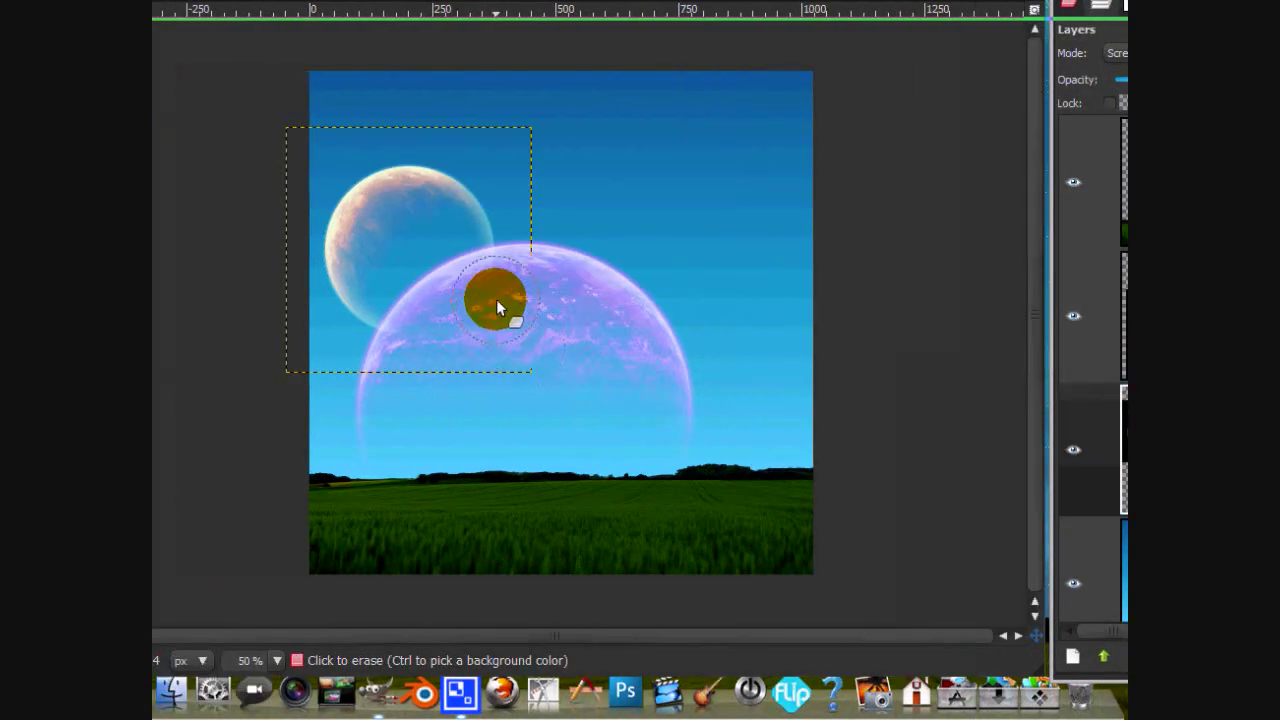
pyautogui.click(494, 290)
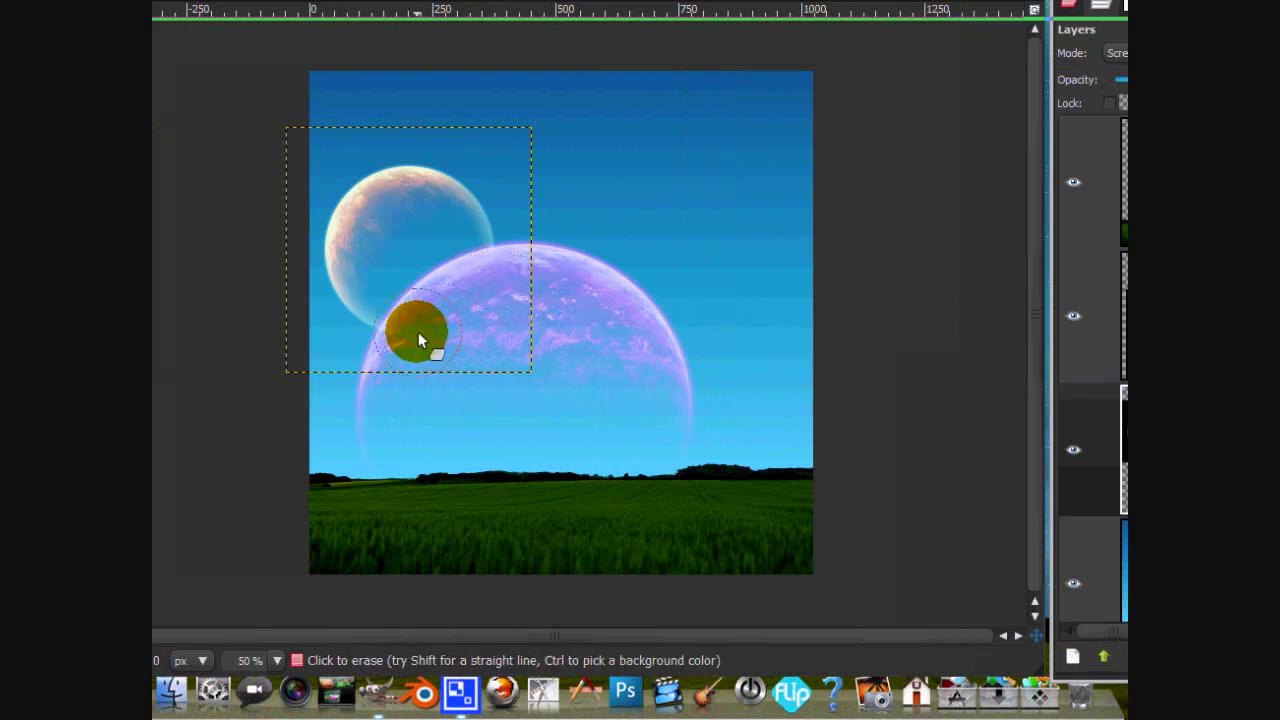
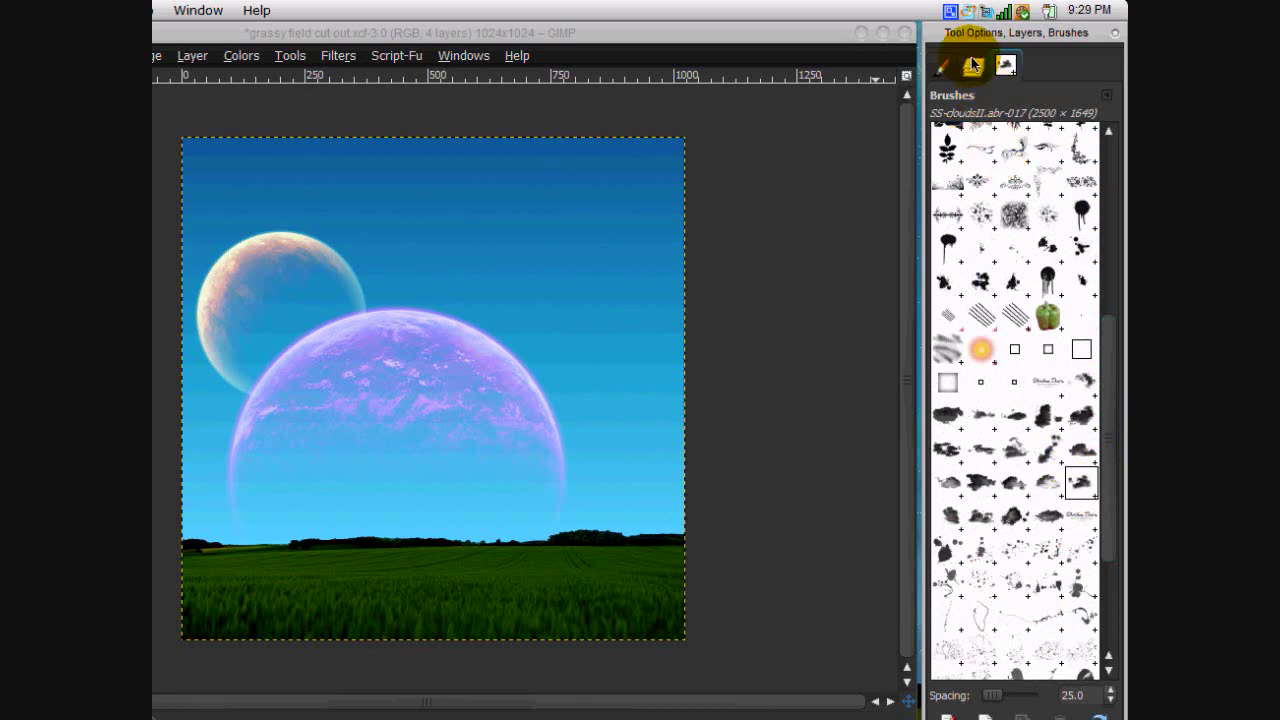
# Step: Add a new transparent 1024 × 1024 layer directly above the blue gradient sky
pyautogui.click(973, 65)
pyautogui.click(950, 658)
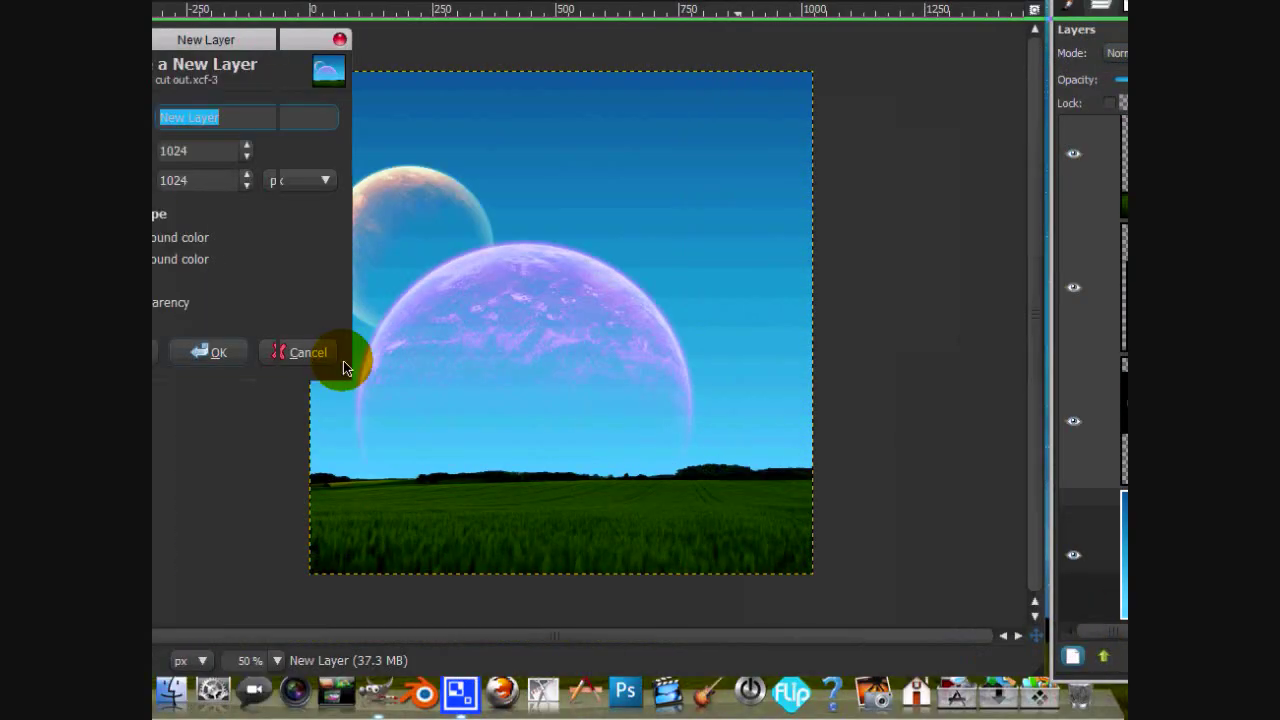
pyautogui.click(357, 349)
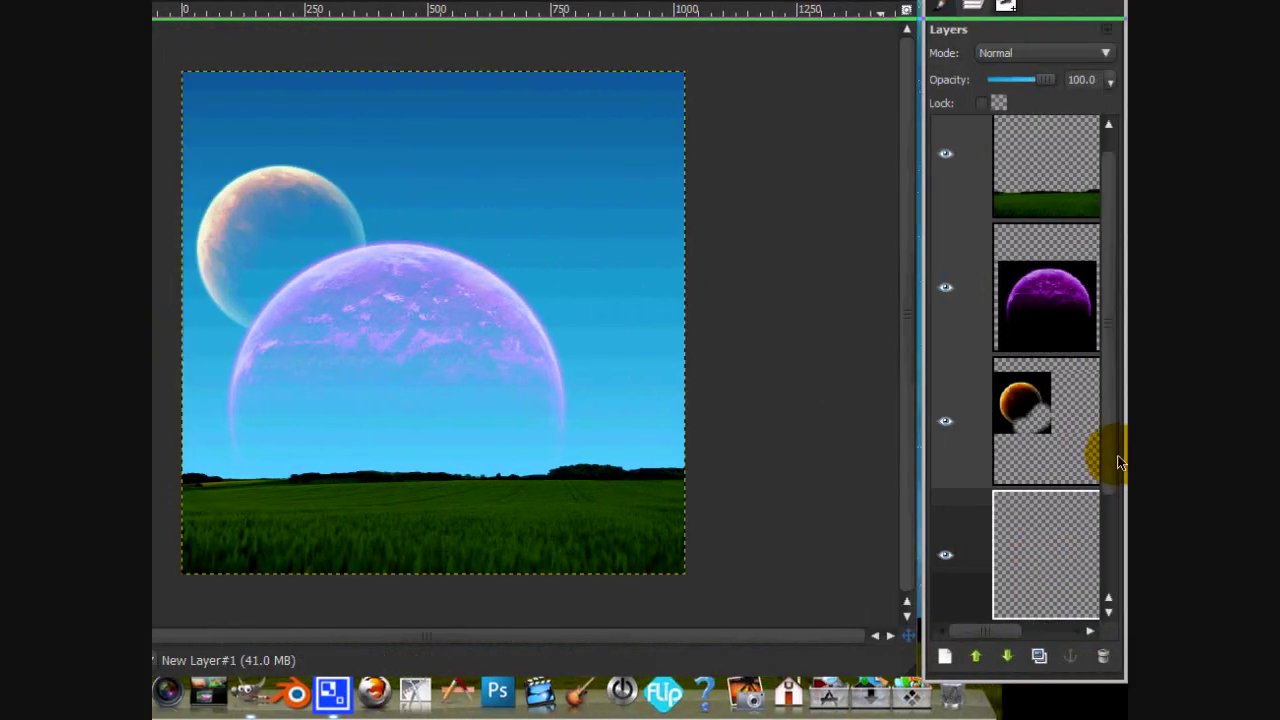
pyautogui.moveTo(1114, 457); pyautogui.dragTo(1108, 514)
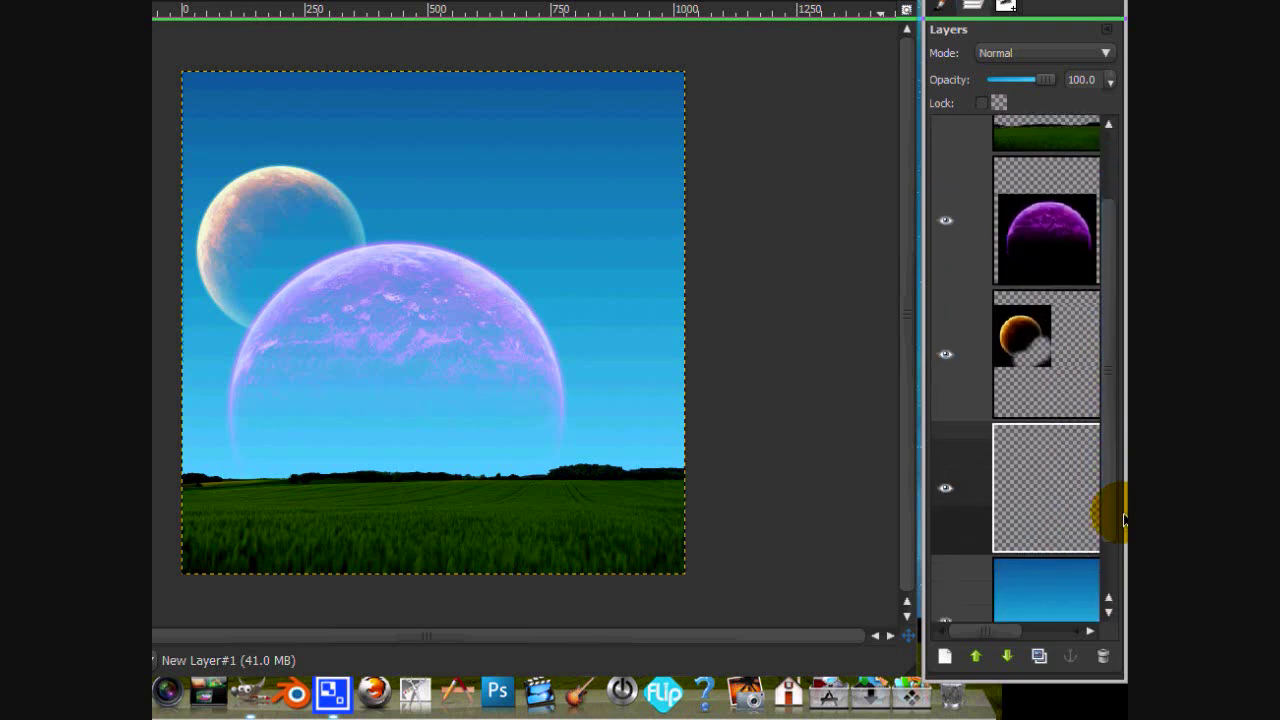
pyautogui.click(1062, 580)
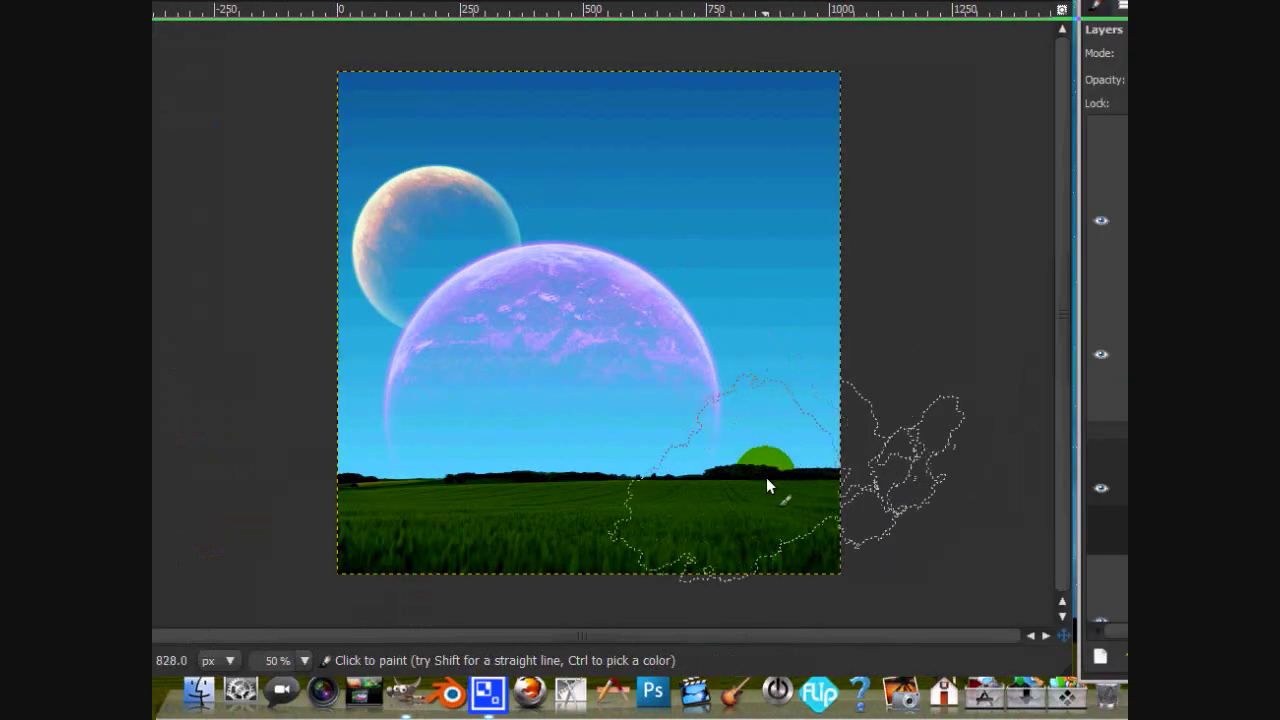
pyautogui.click(753, 488)
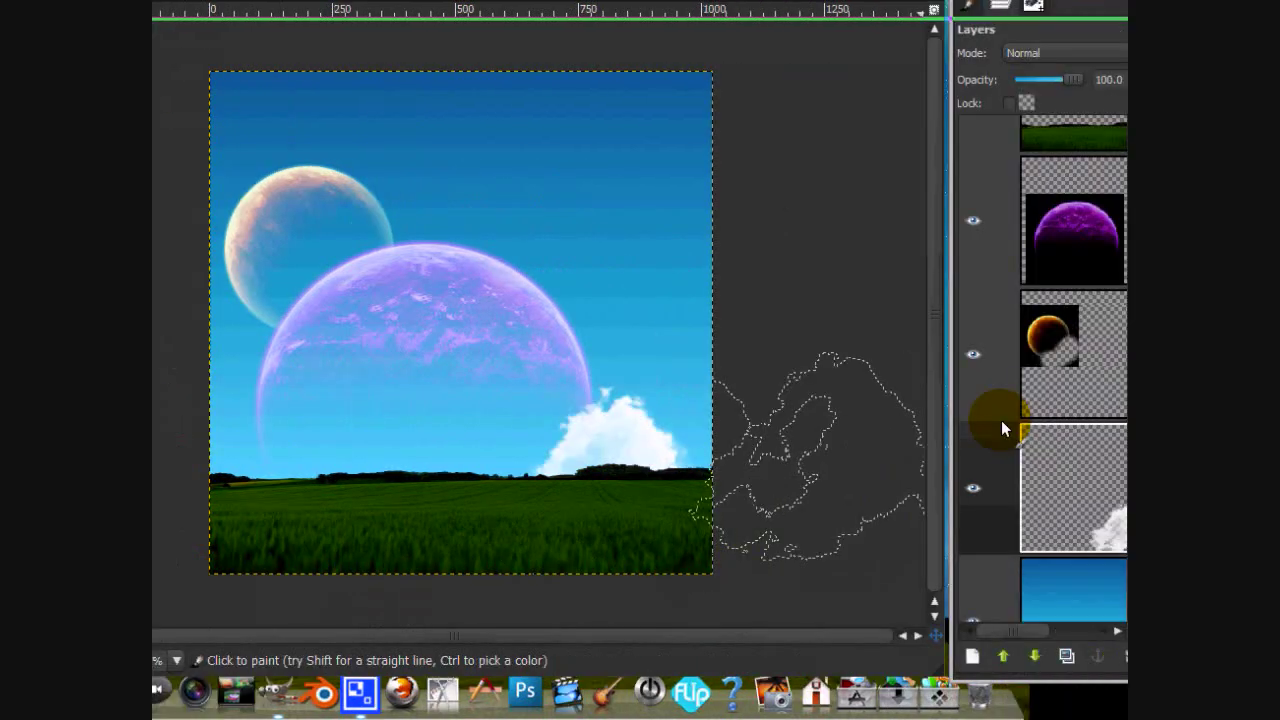
pyautogui.click(540, 492)
pyautogui.click(1014, 190)
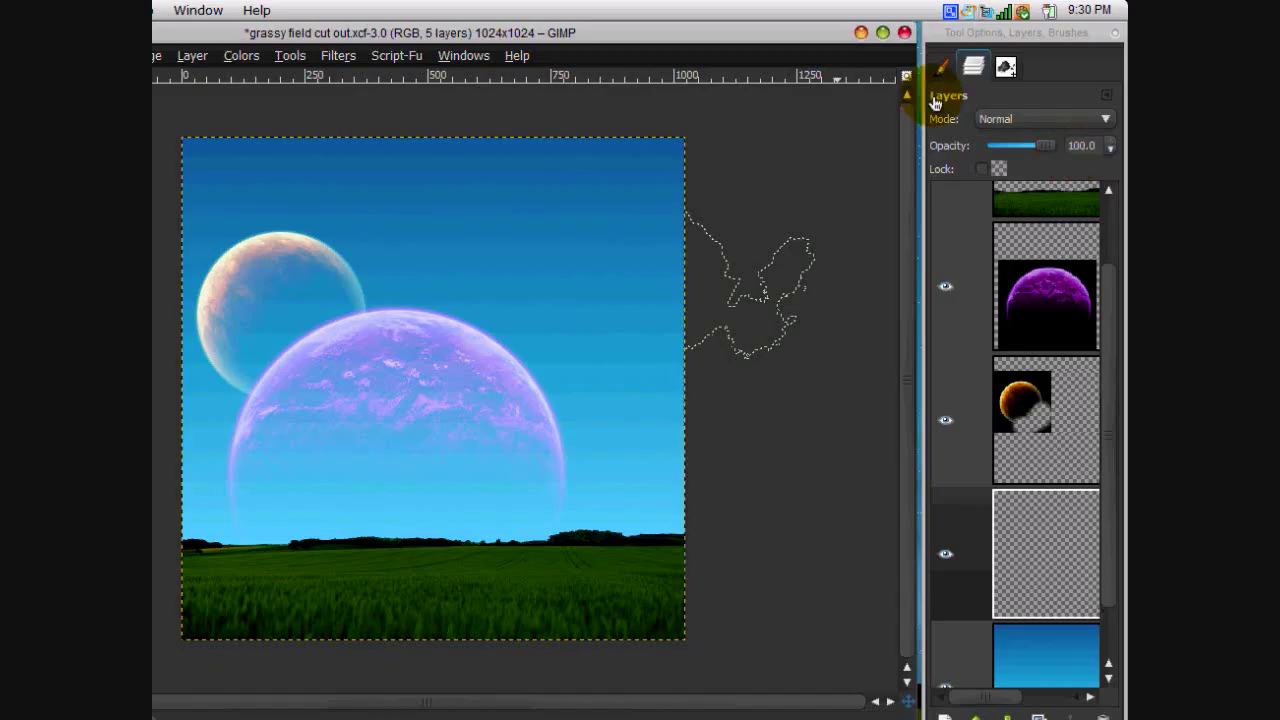
pyautogui.click(1005, 68)
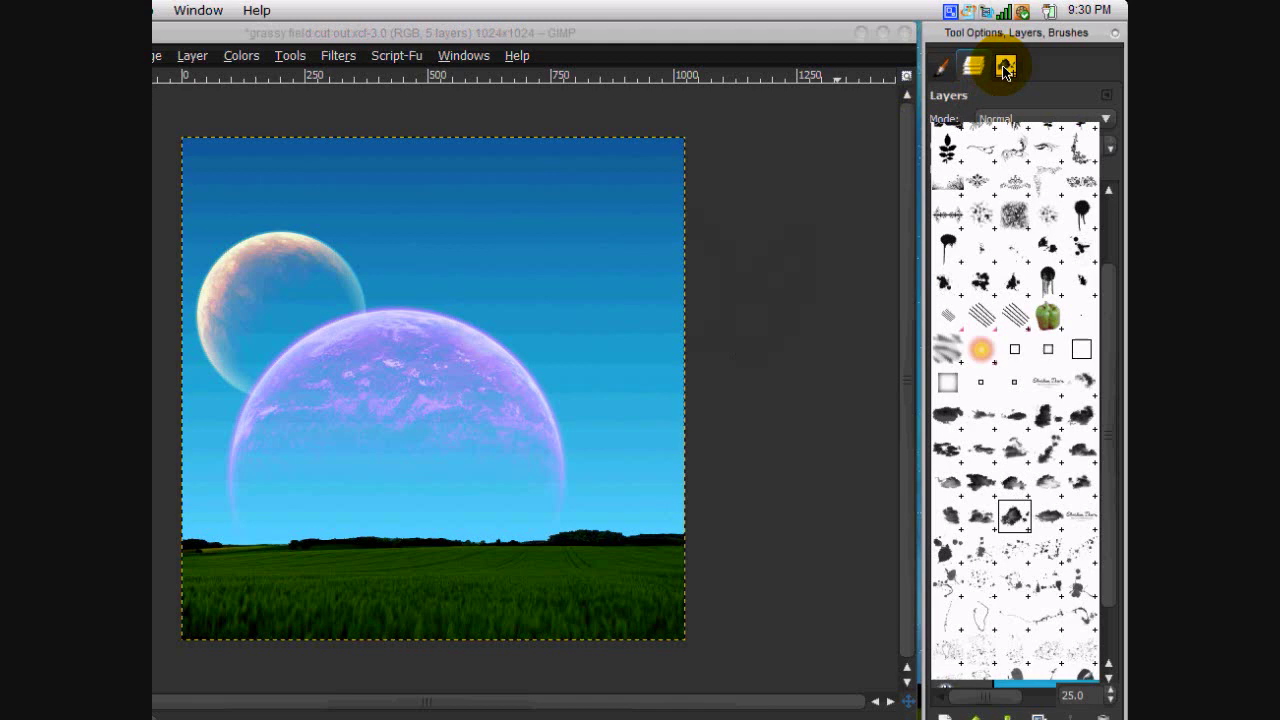
pyautogui.click(1080, 449)
pyautogui.click(574, 486)
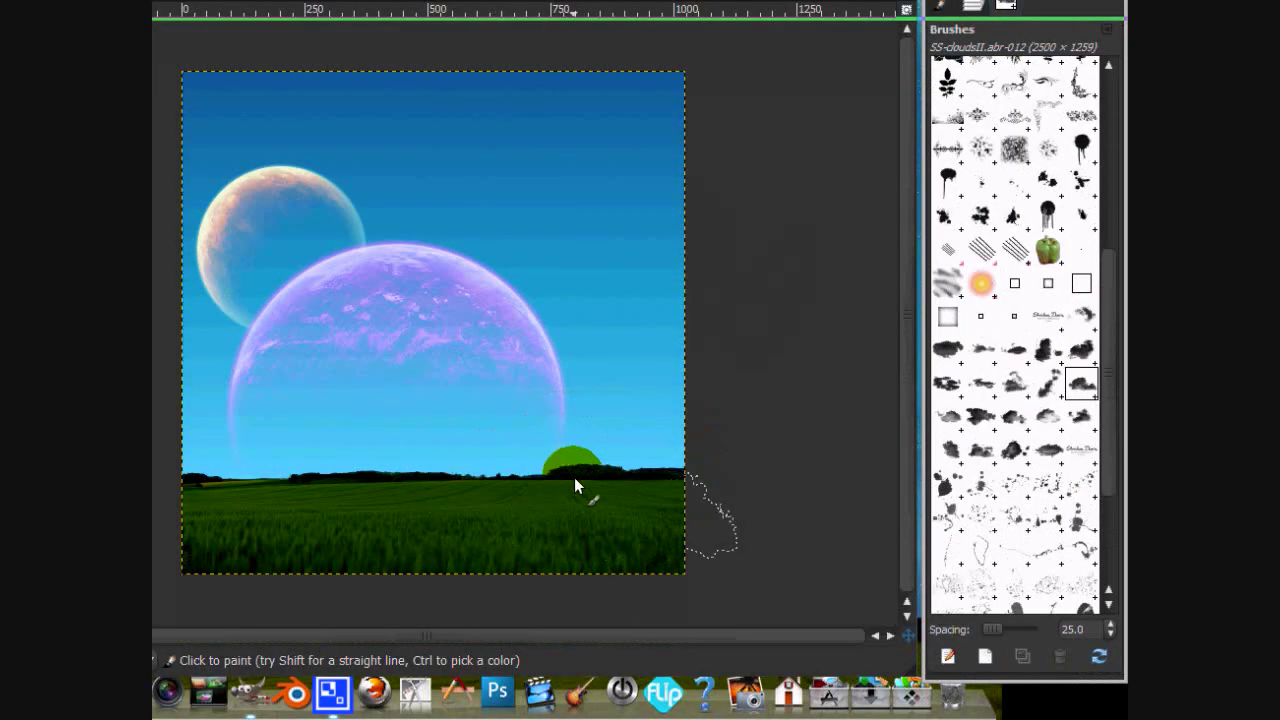
pyautogui.hotkey('ctrl', 'z')
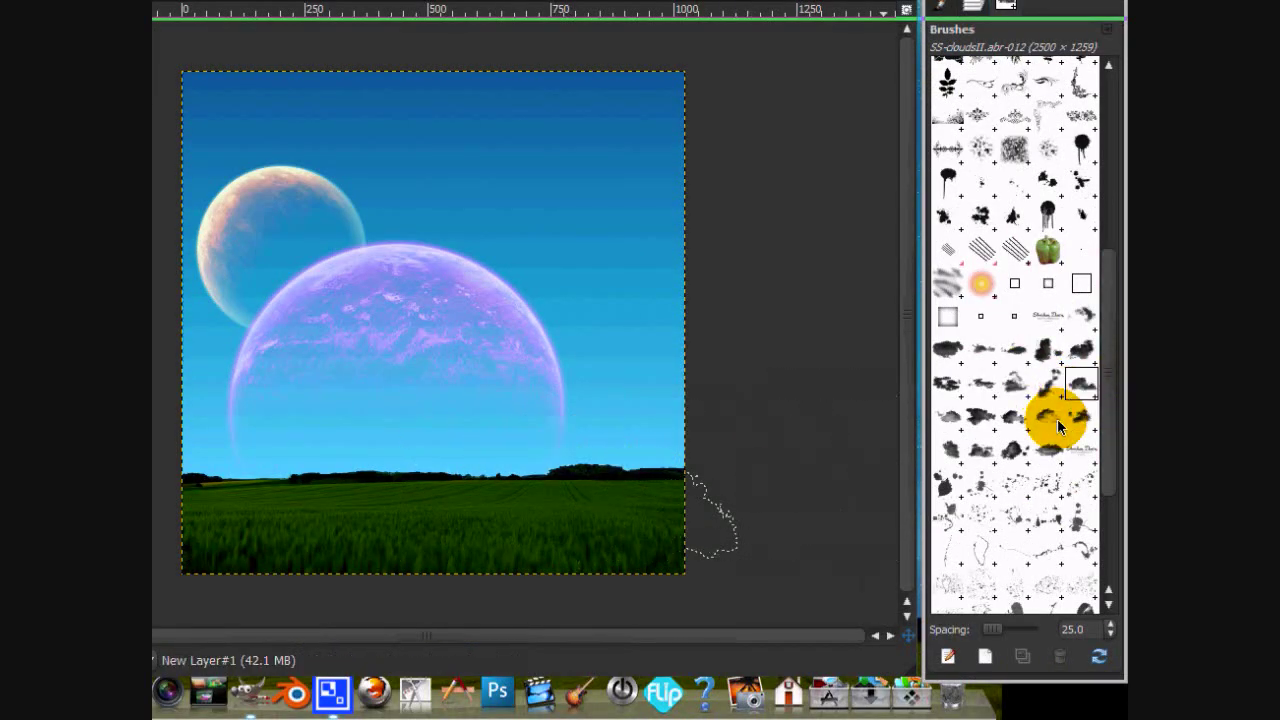
# Step: Paint a white cloud on the horizon at the image's right side and another at the left side using SS-cloudsII.abr-006
pyautogui.click(1047, 452)
pyautogui.click(575, 488)
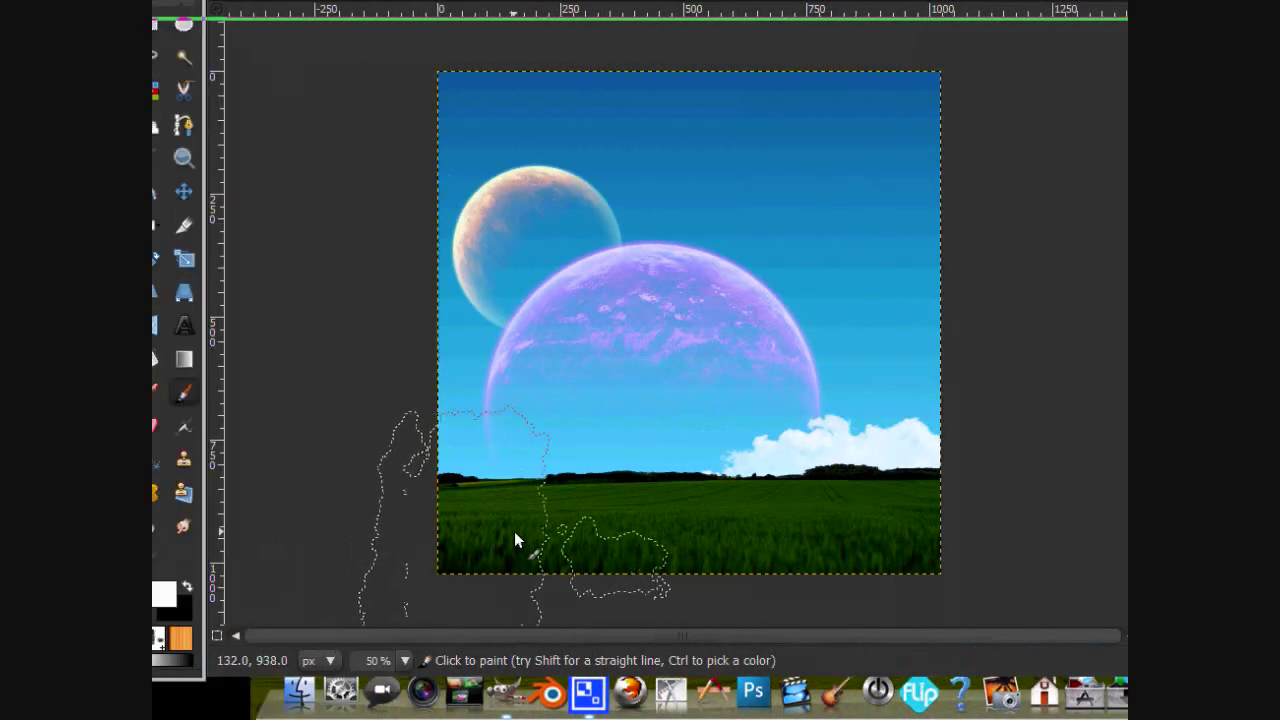
pyautogui.click(259, 531)
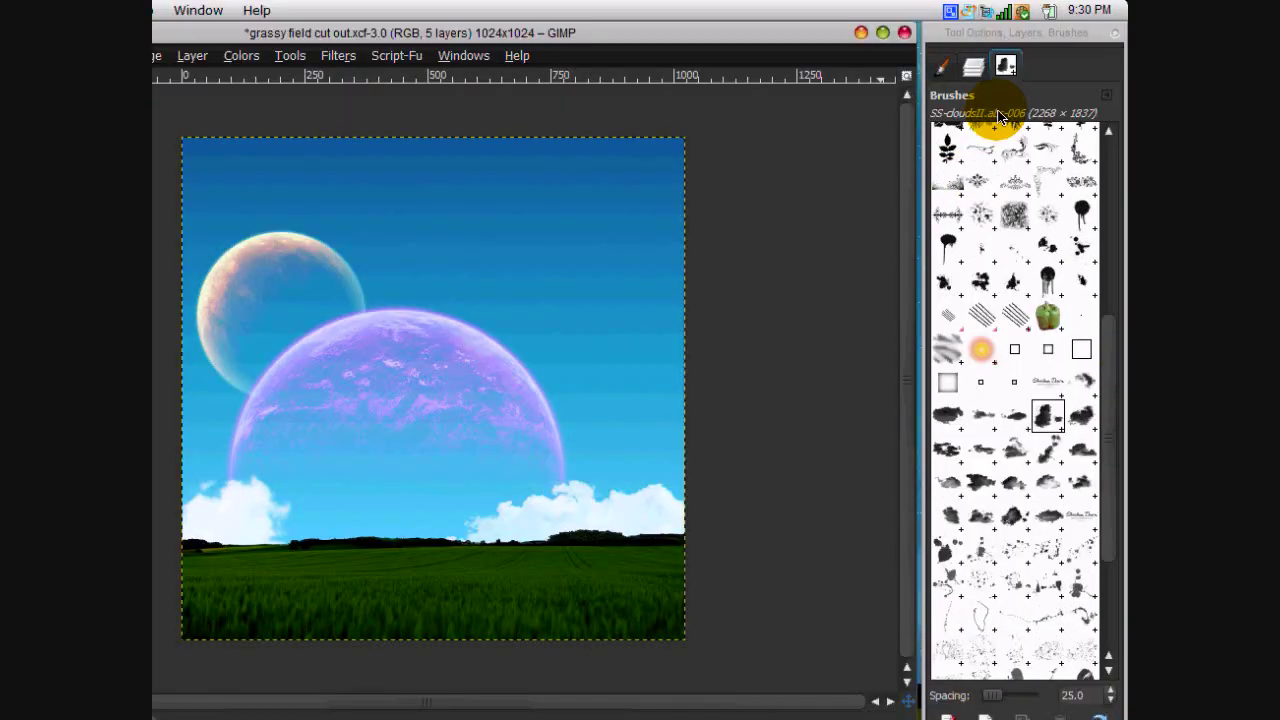
# Step: Set the horizon cloud layer's blend mode to Grain extract
pyautogui.click(973, 2)
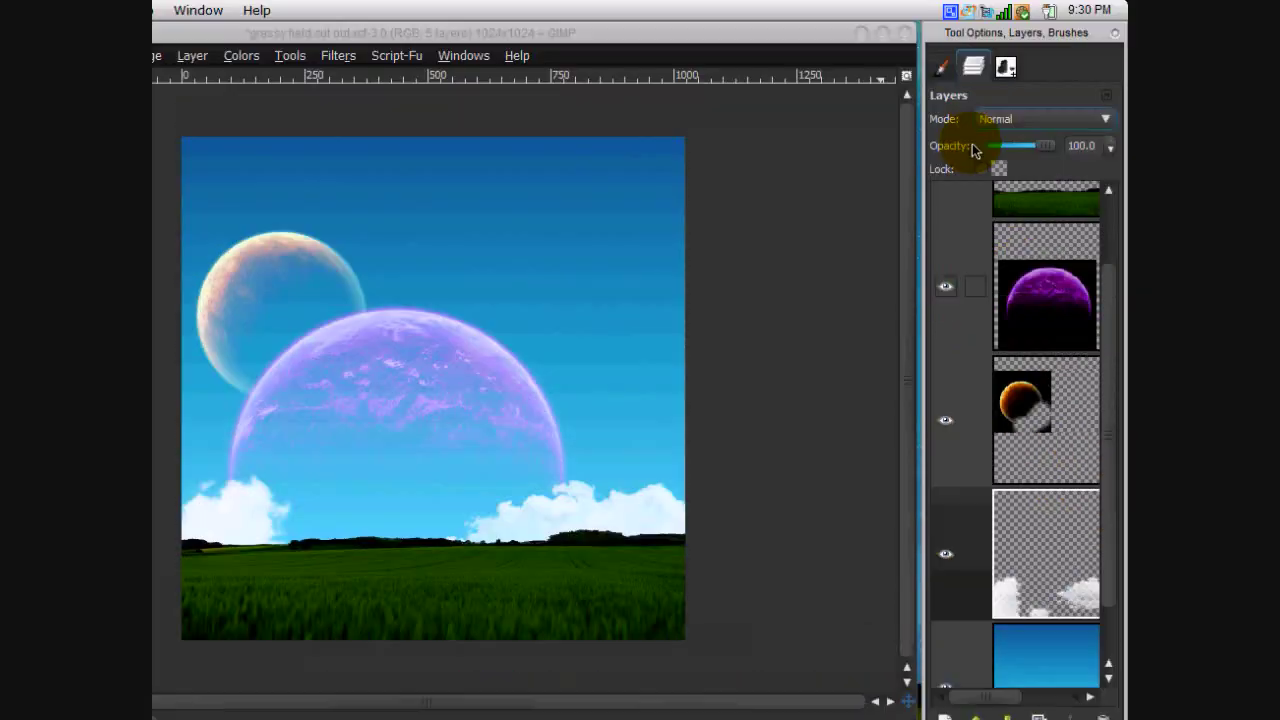
pyautogui.click(1040, 118)
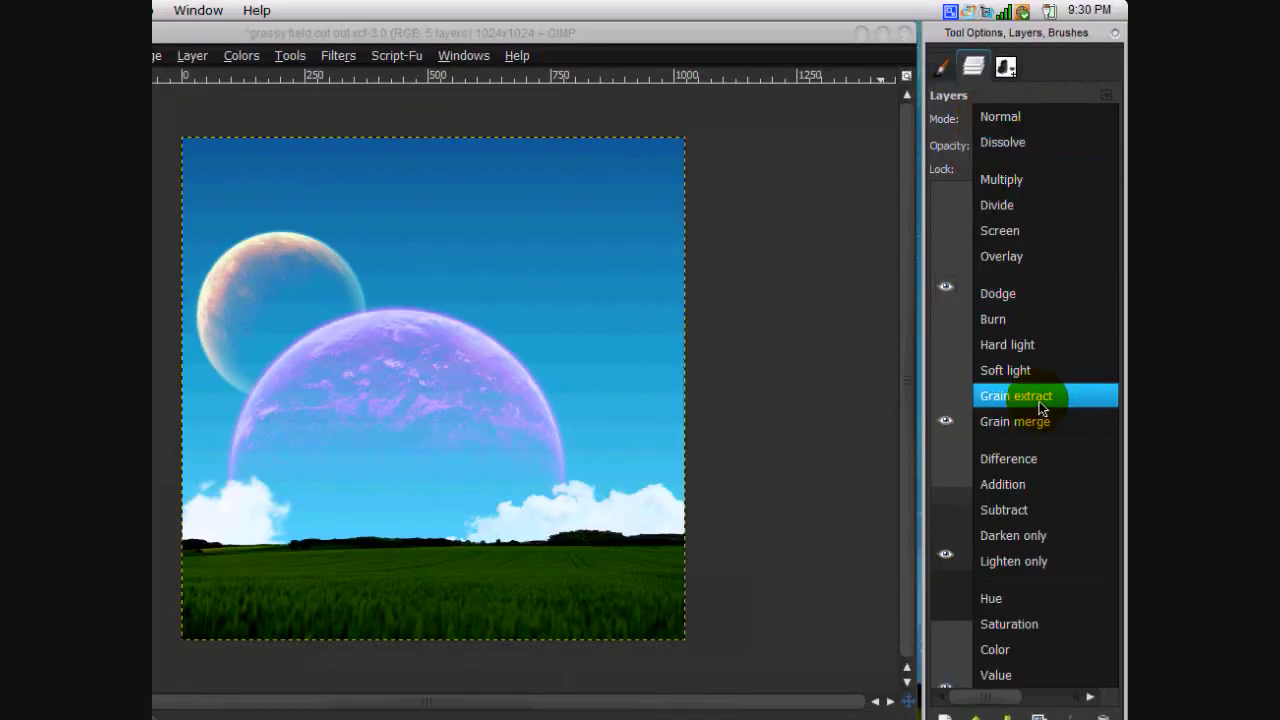
pyautogui.click(1039, 401)
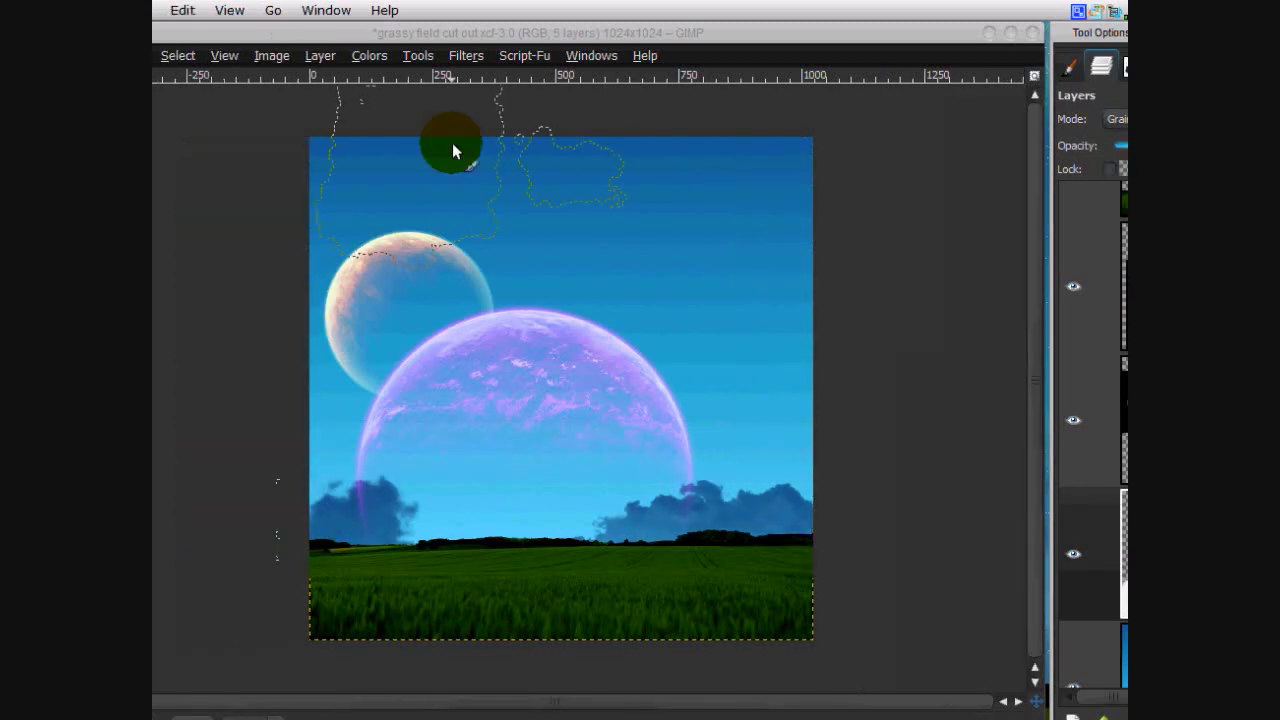
# Step: Apply a Gaussian blur with an 18 px horizontal and vertical radius to the horizon clouds
pyautogui.click(470, 55)
pyautogui.moveTo(530, 155)
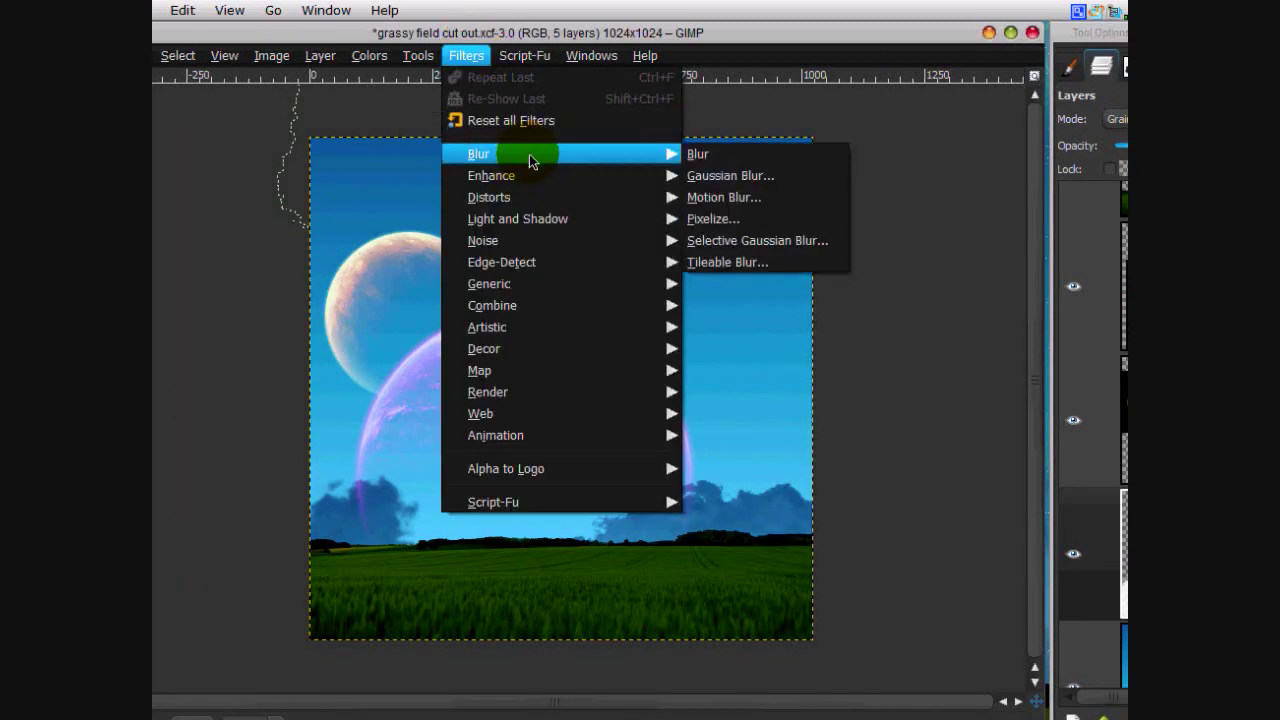
pyautogui.click(700, 178)
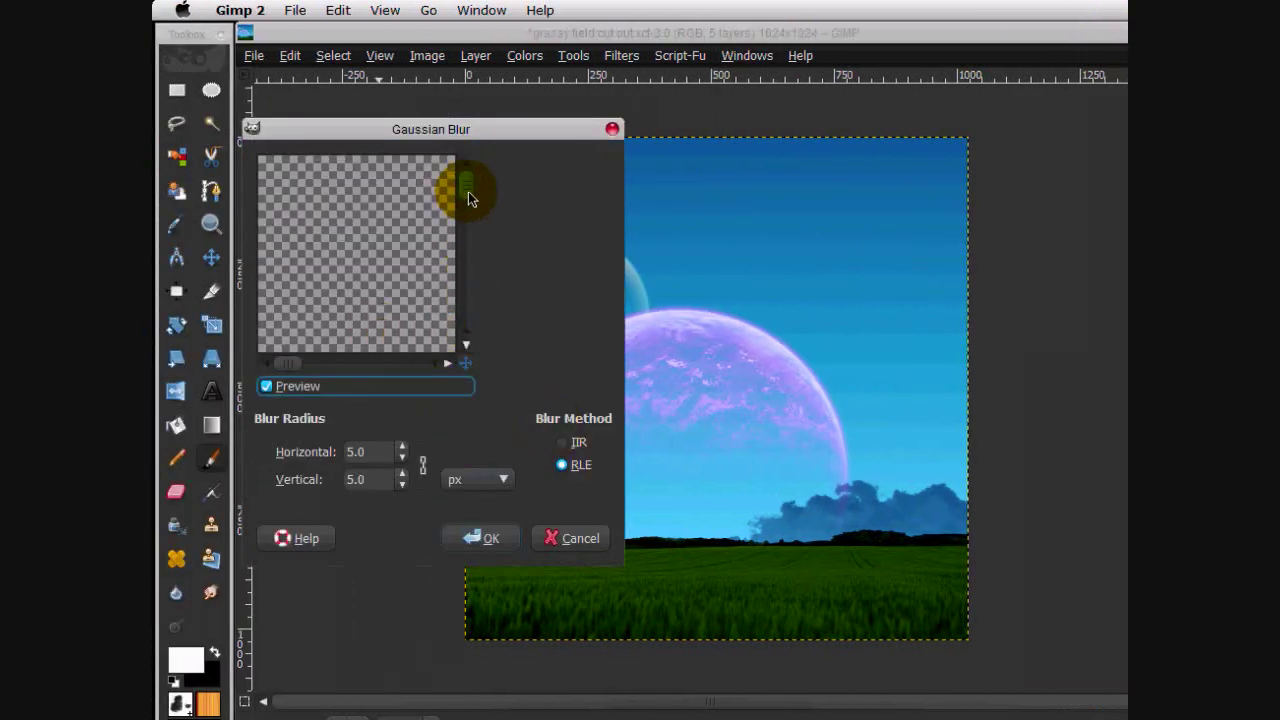
pyautogui.moveTo(468, 191); pyautogui.dragTo(466, 248)
pyautogui.moveTo(293, 372); pyautogui.dragTo(377, 360)
pyautogui.moveTo(466, 249); pyautogui.dragTo(470, 285)
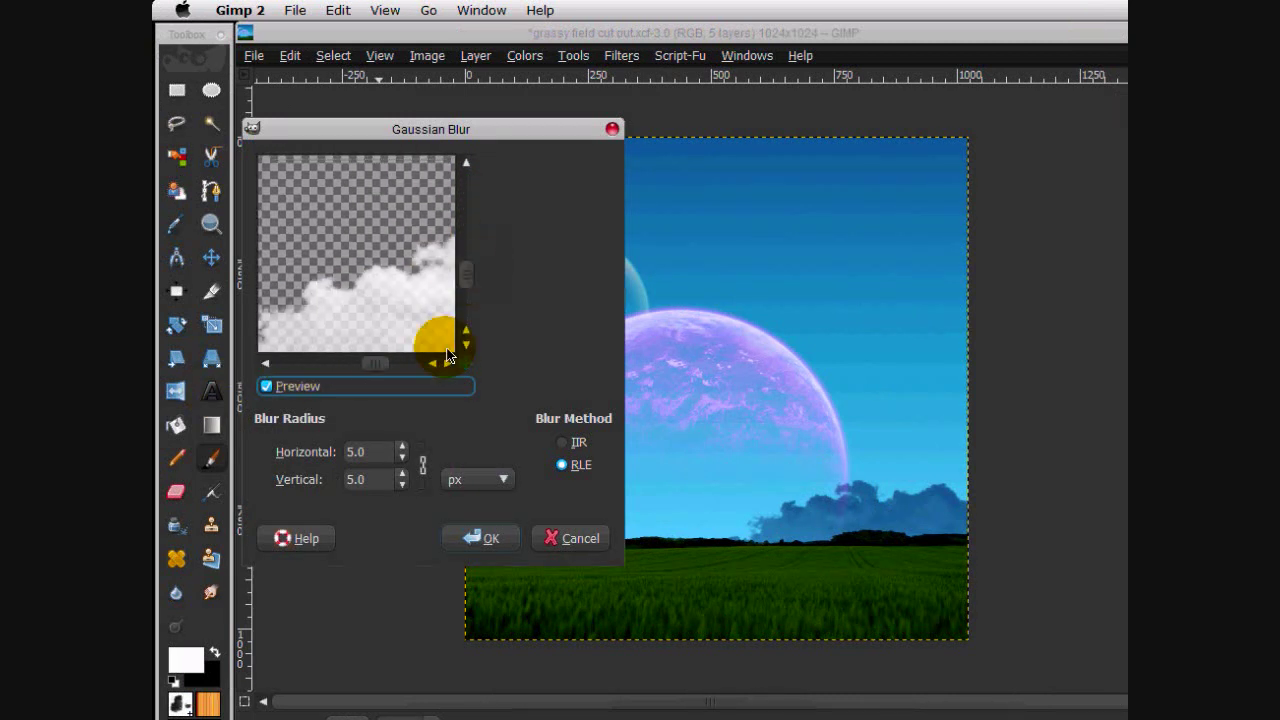
pyautogui.click(400, 447)
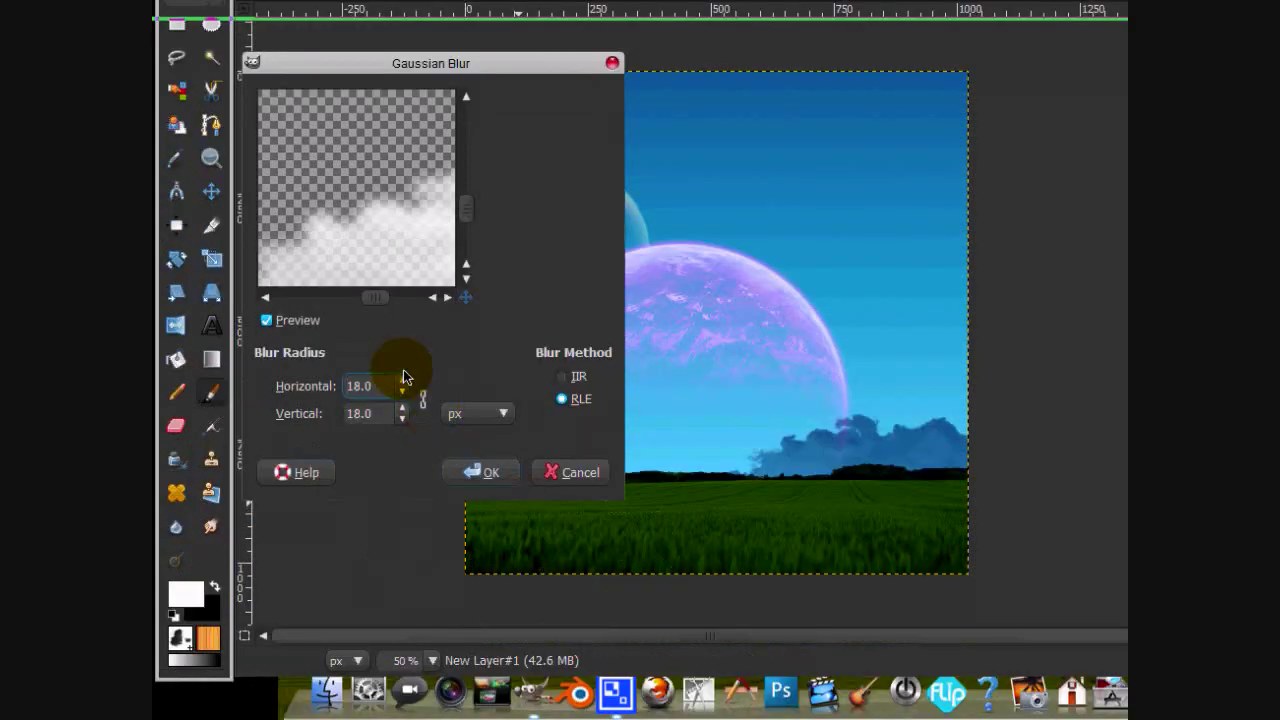
pyautogui.click(499, 473)
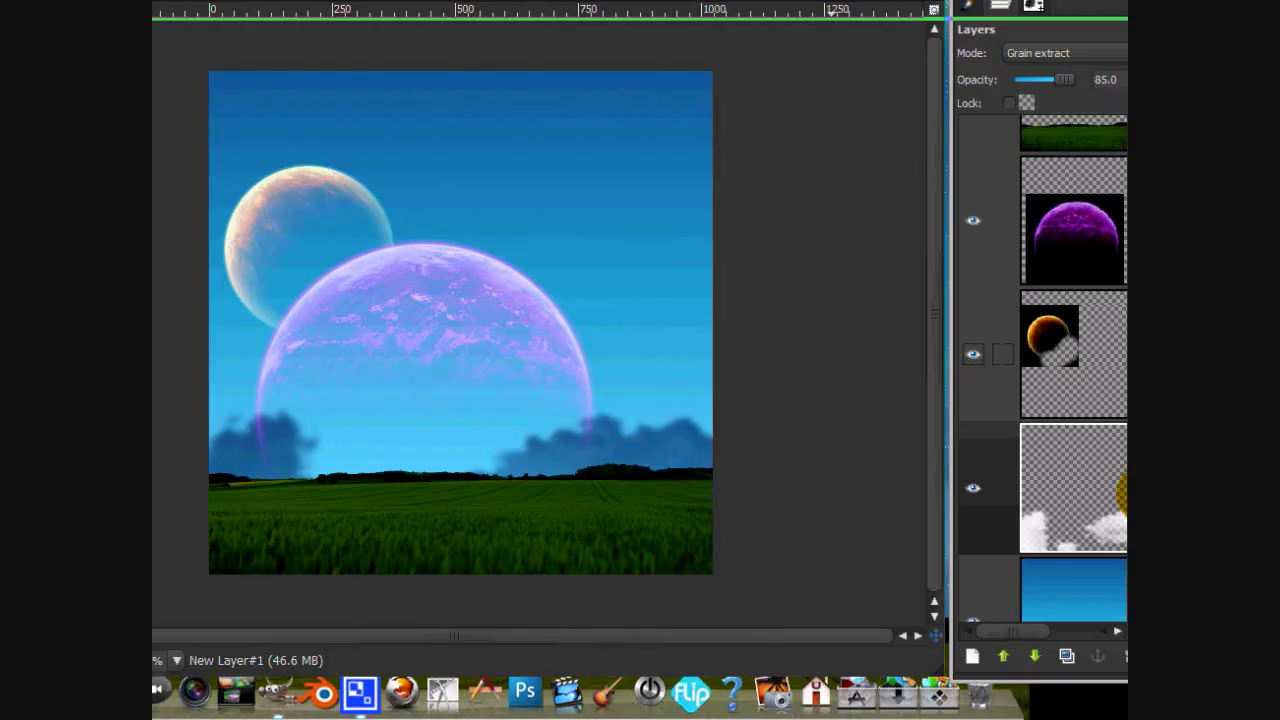
# Step: Add a transparent 1024 × 1024 layer above the horizon clouds and paint a cloud over the large planet's upper-right edge with SS-cloudsII.abr-013
pyautogui.click(944, 656)
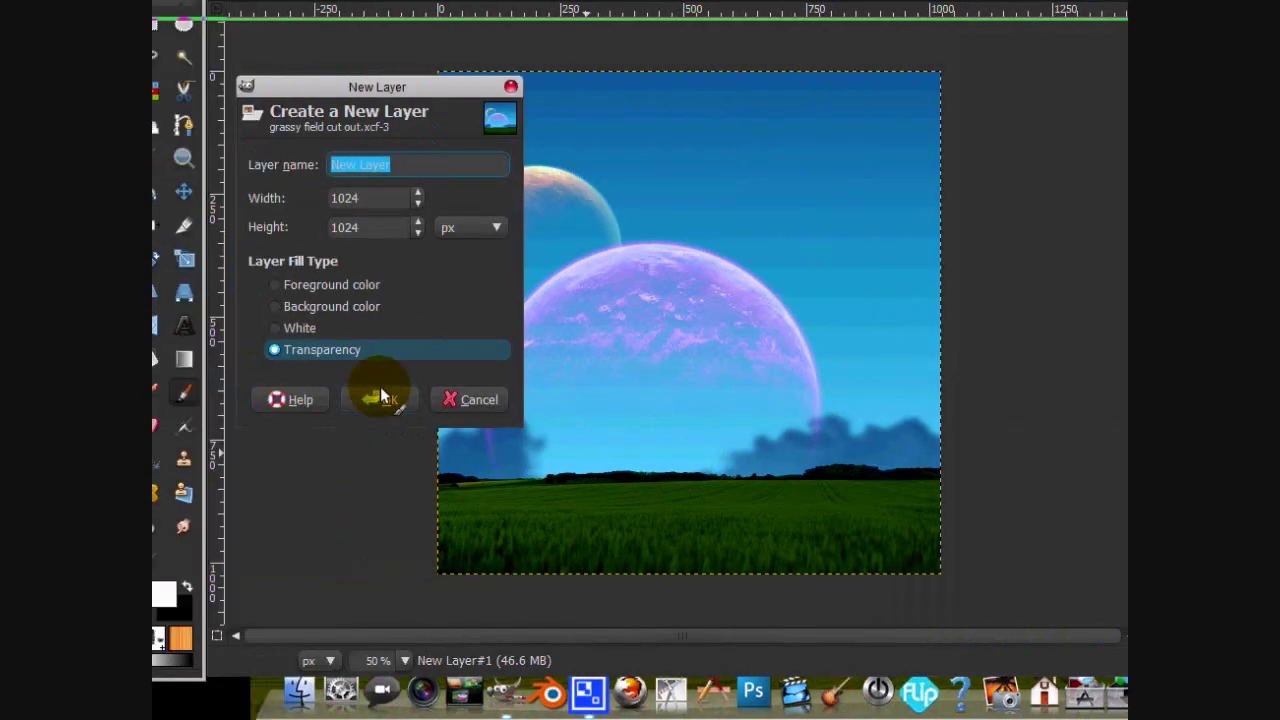
pyautogui.click(381, 398)
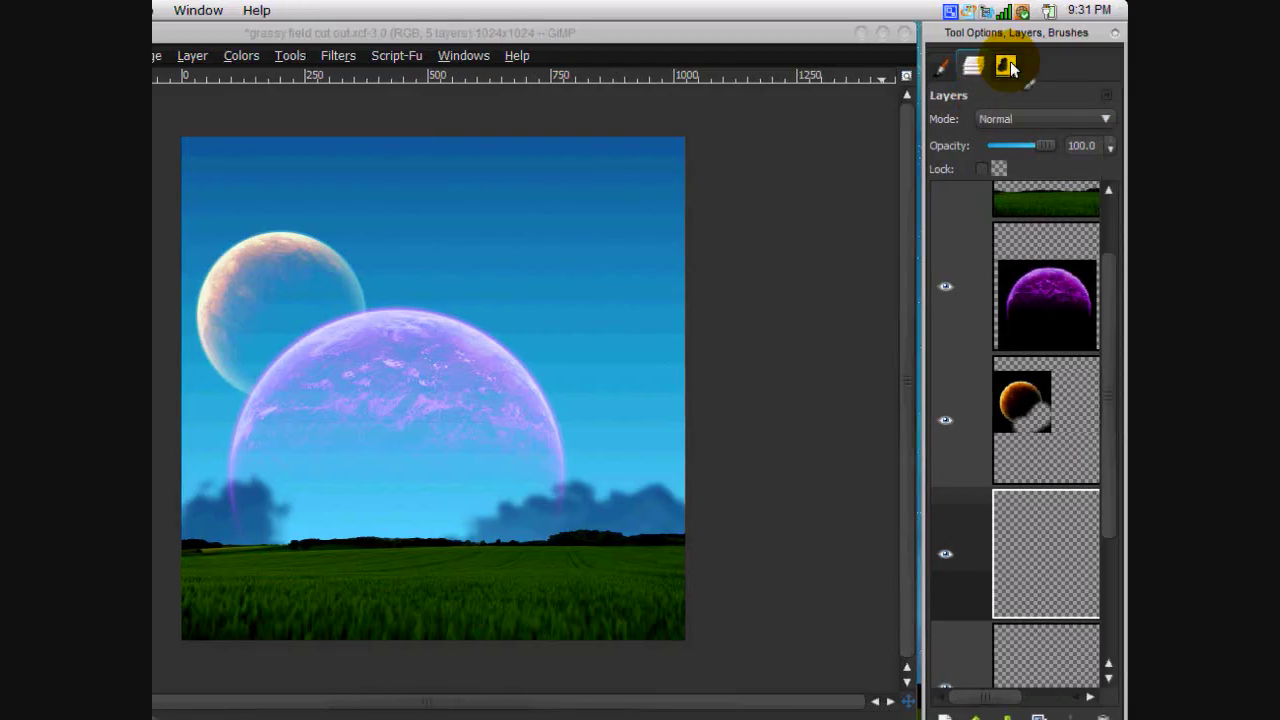
pyautogui.click(1006, 66)
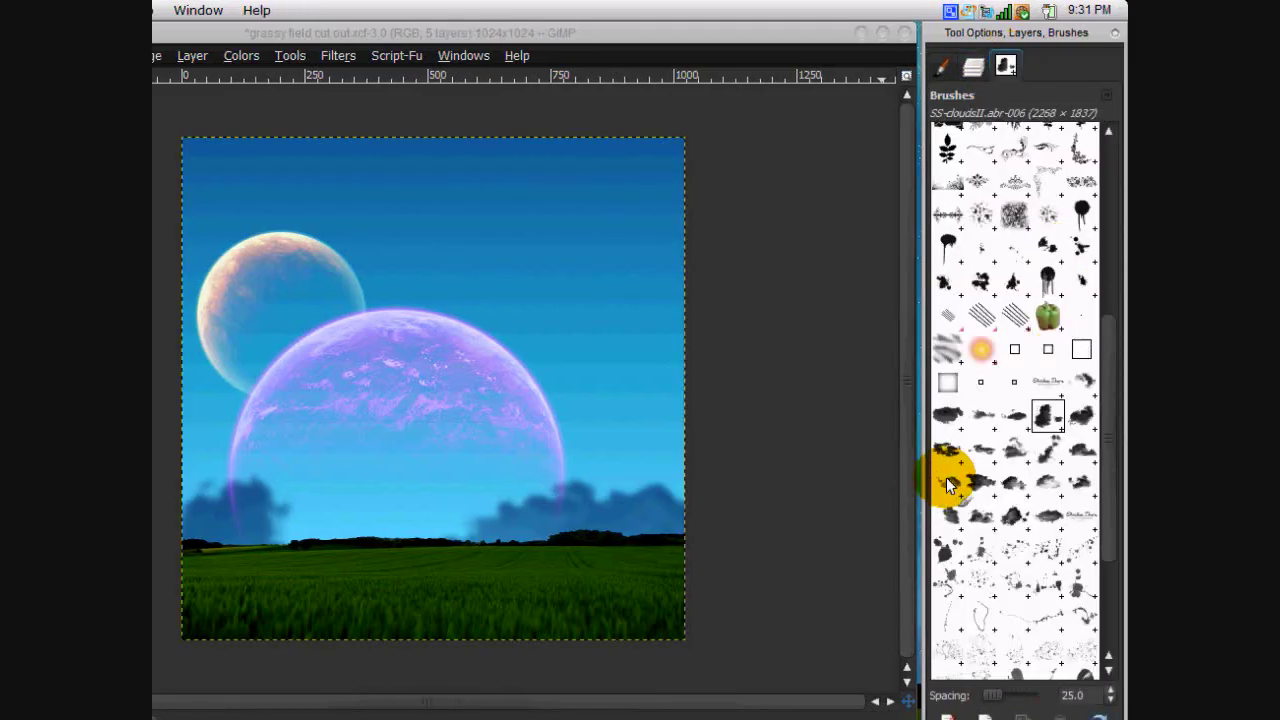
pyautogui.click(1081, 334)
pyautogui.click(973, 66)
pyautogui.moveTo(680, 310)
pyautogui.mouseDown()
pyautogui.moveTo(558, 385)
pyautogui.moveTo(539, 350)
pyautogui.mouseUp()
pyautogui.hotkey('ctrl', 'v')
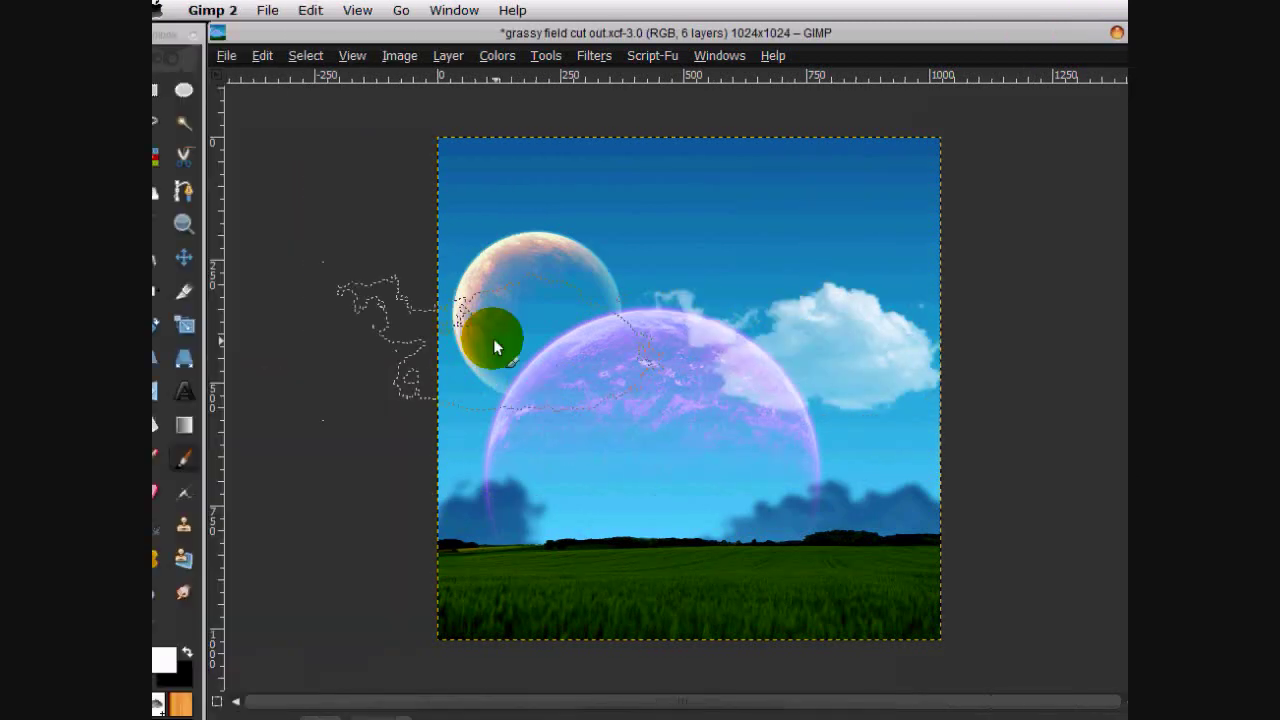
pyautogui.click(493, 340)
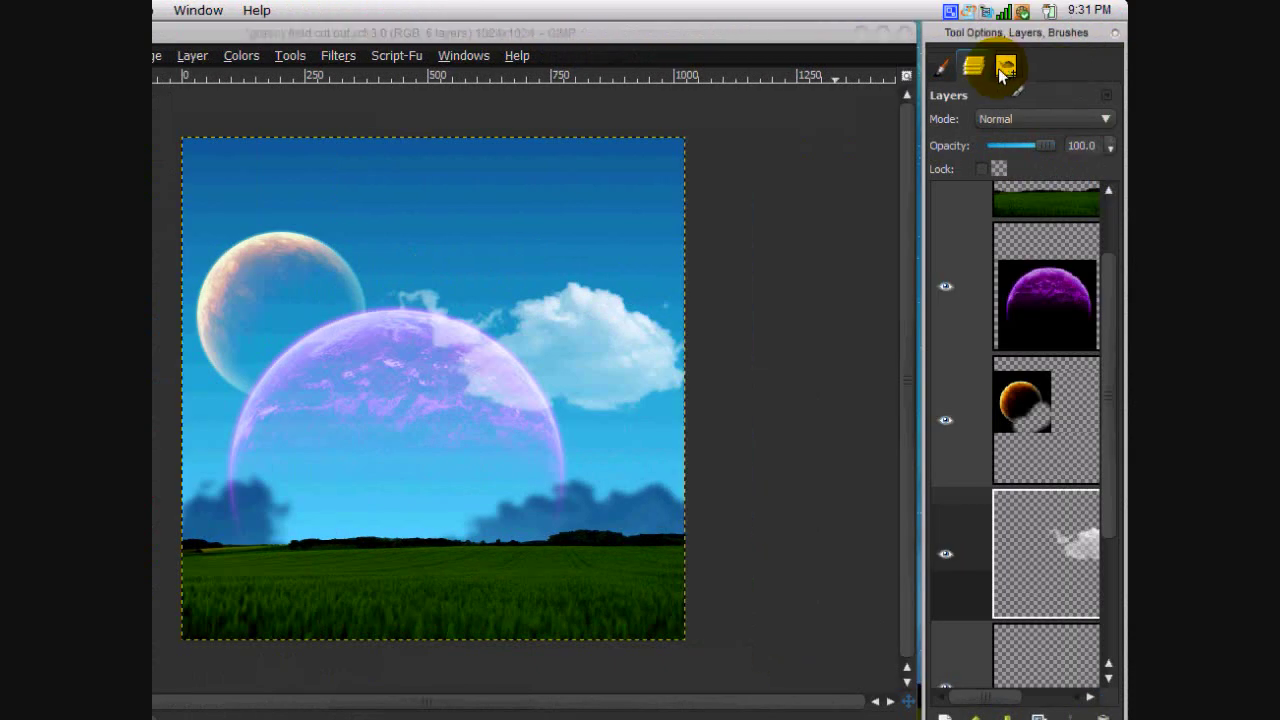
# Step: Paint a second cloud across the large planet's left side with the SS-cloudsII.abr-004 brush
pyautogui.click(1005, 67)
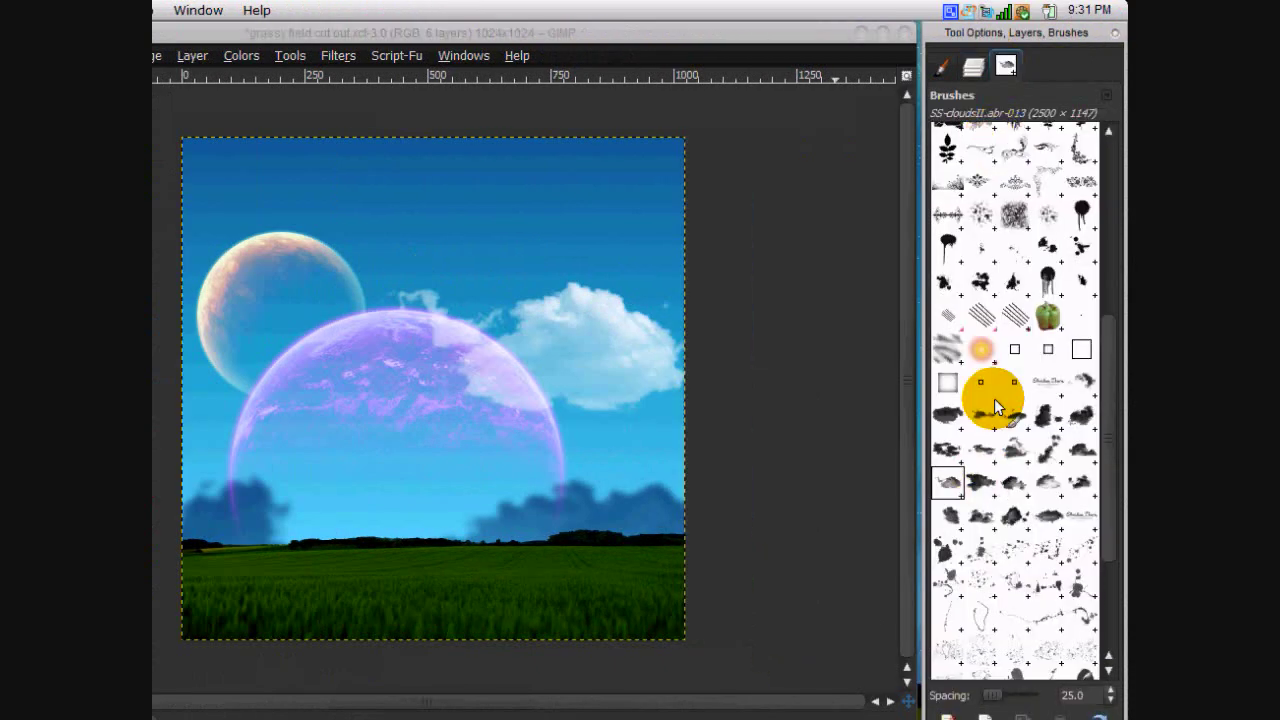
pyautogui.click(989, 403)
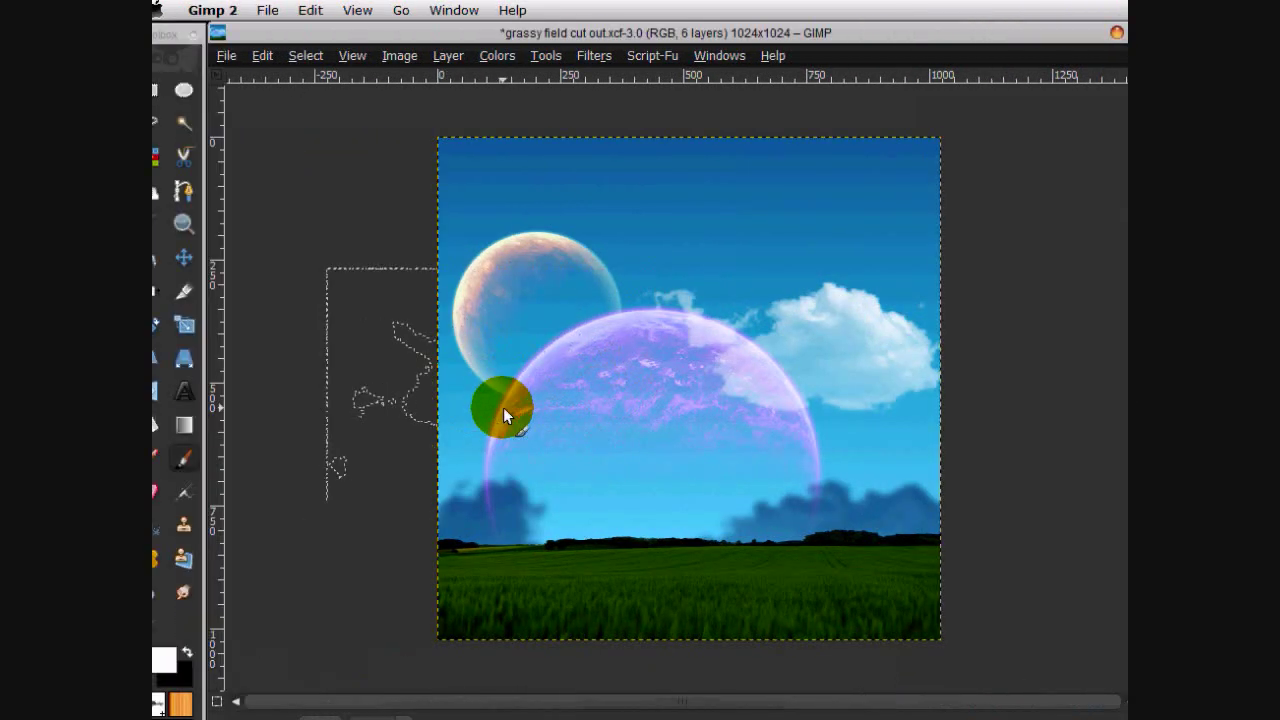
pyautogui.click(503, 407)
# Step: Set the upper cloud layer's blend mode to Overlay
pyautogui.click(1101, 66)
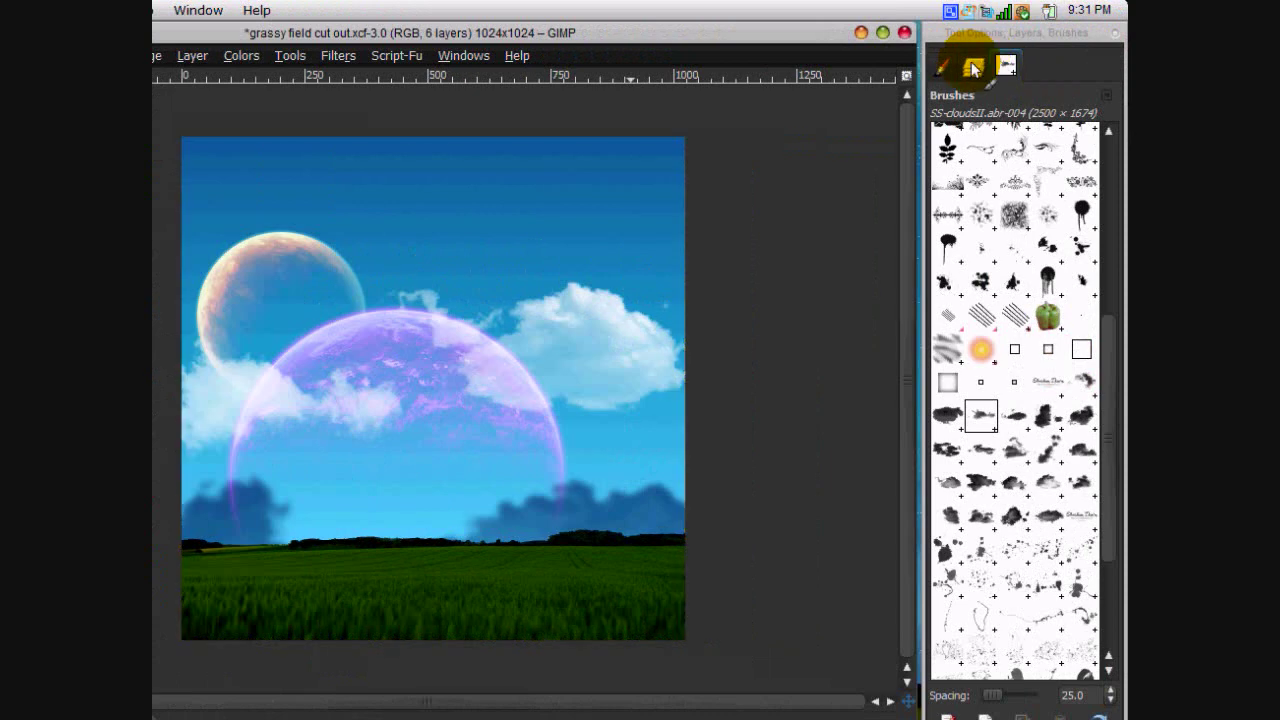
pyautogui.click(1006, 117)
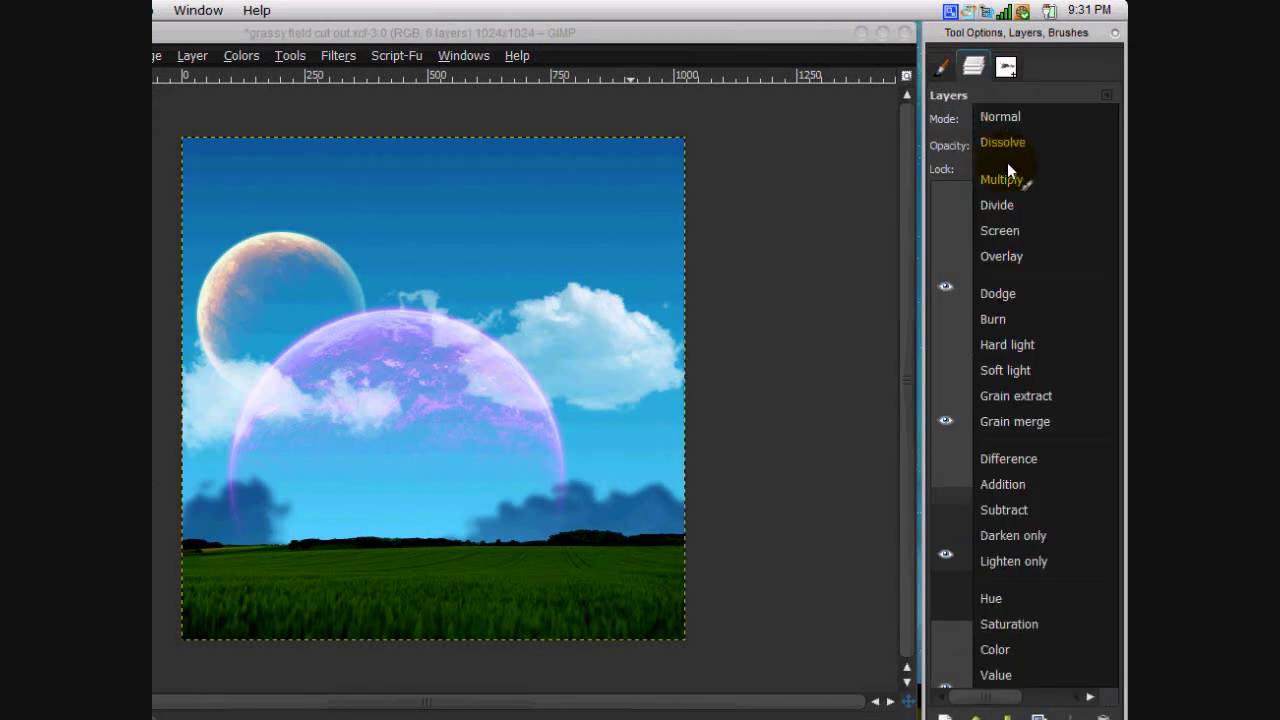
pyautogui.click(1009, 252)
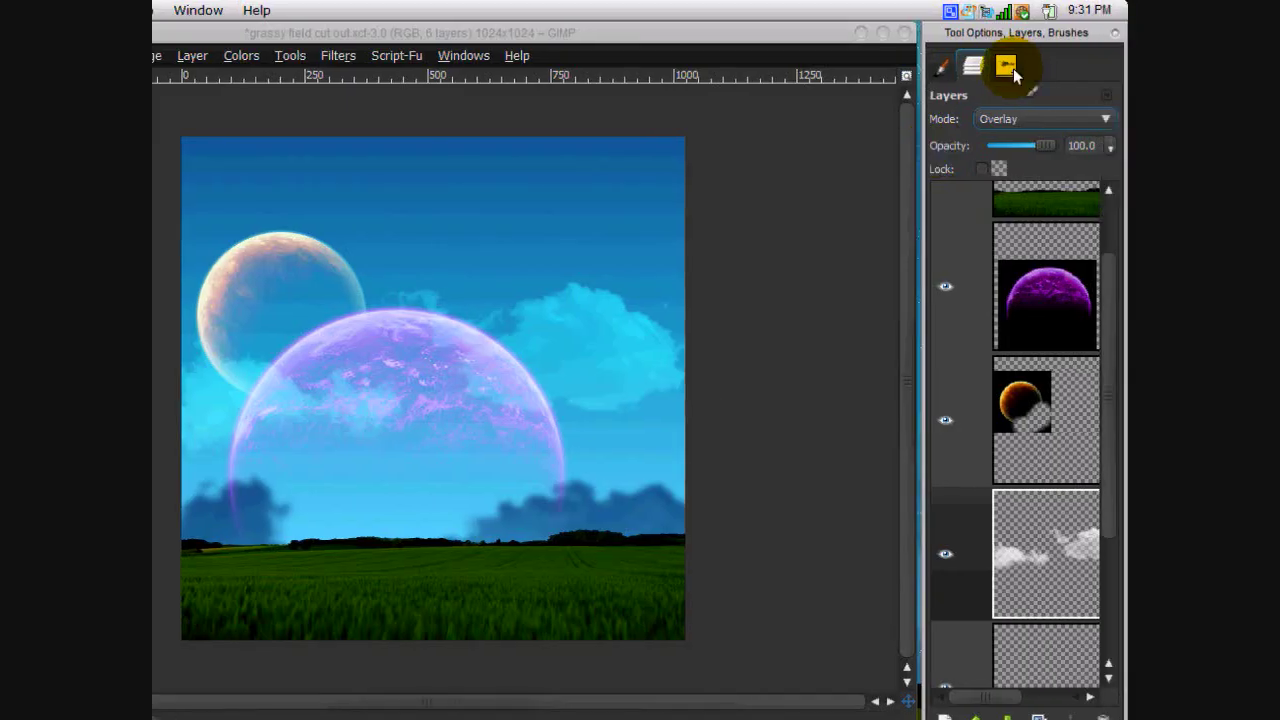
# Step: Erase the parts of the Overlay clouds that cover the large planet, using the Circle Fuzzy (19) brush
pyautogui.click(1006, 66)
pyautogui.moveTo(1105, 355); pyautogui.dragTo(1114, 143)
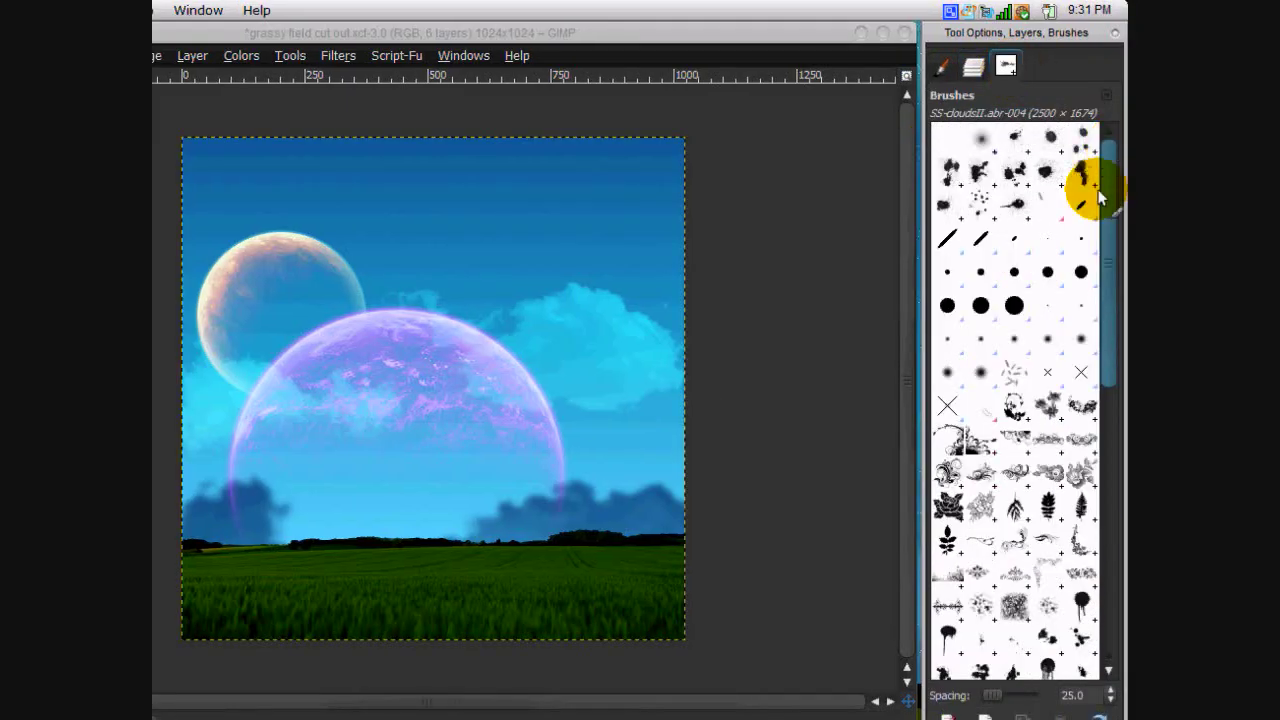
pyautogui.click(973, 66)
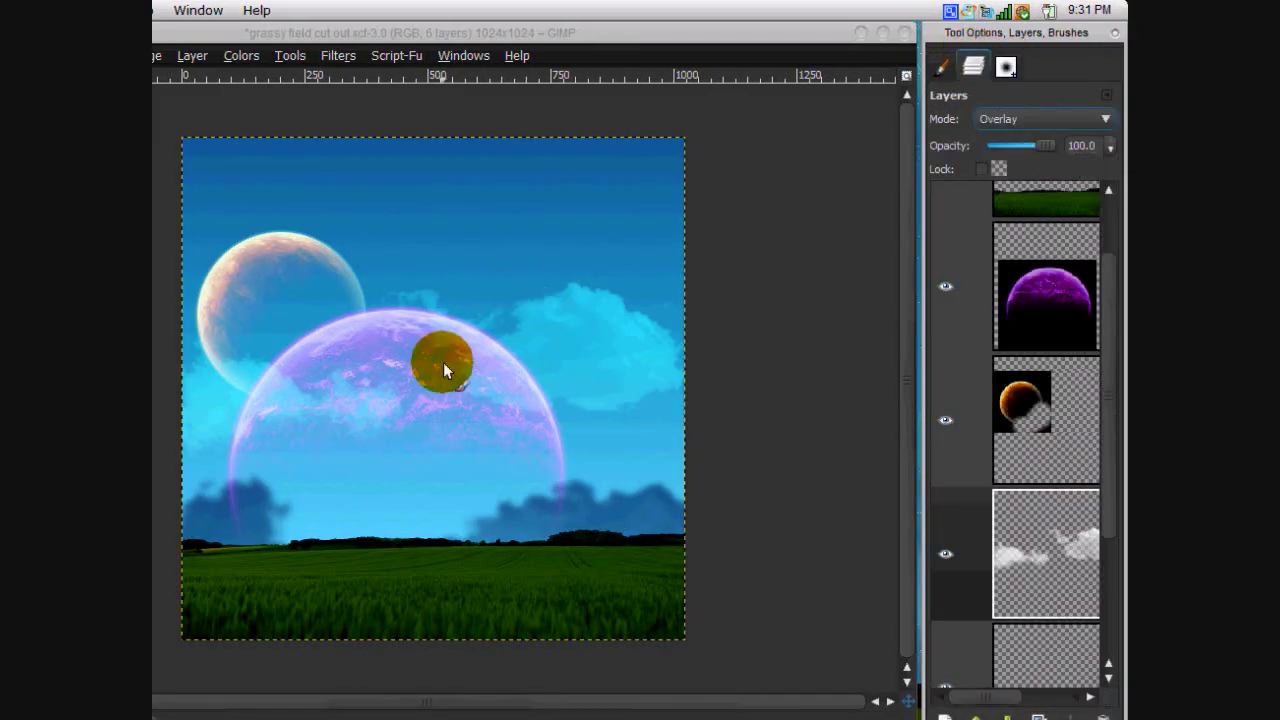
pyautogui.click(941, 66)
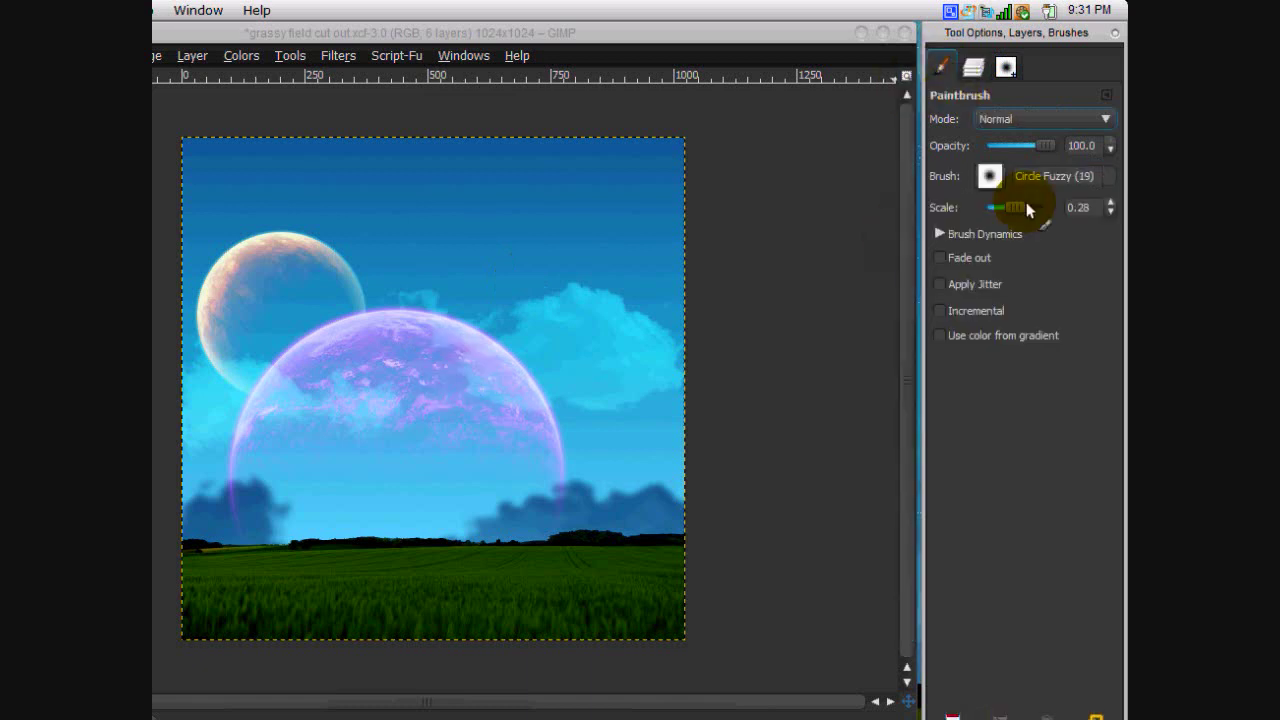
pyautogui.click(972, 70)
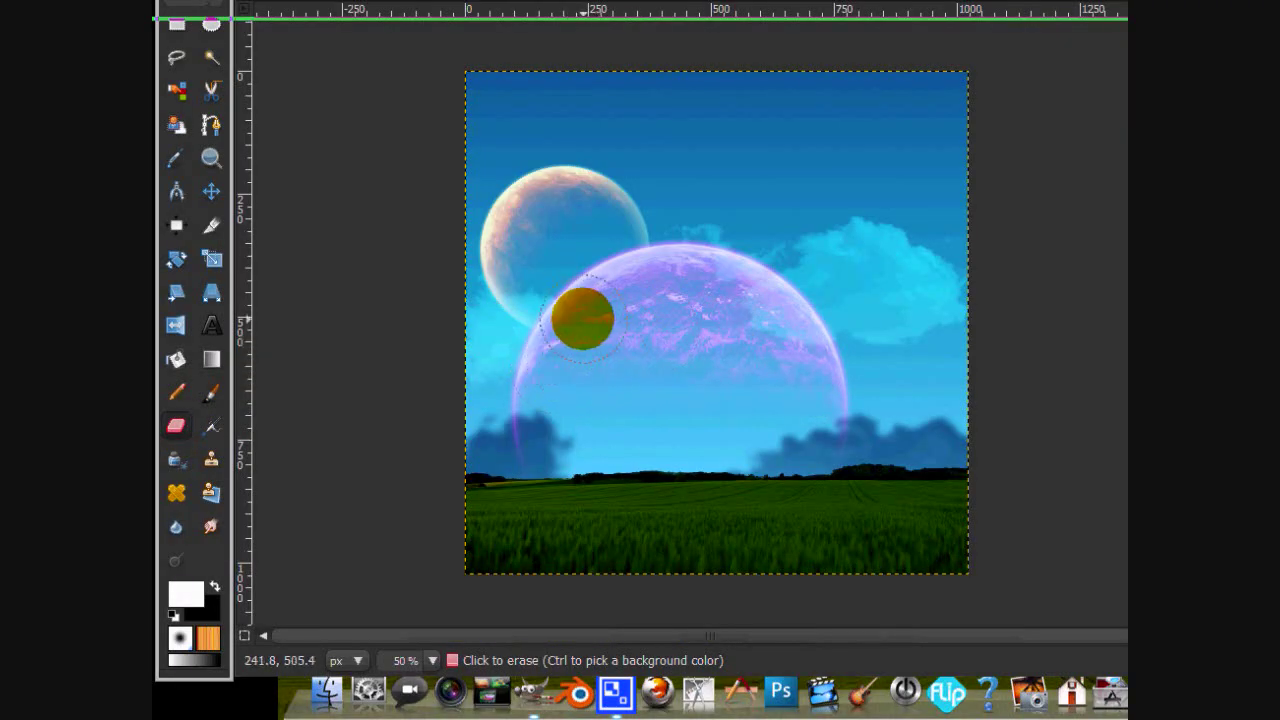
pyautogui.click(602, 338)
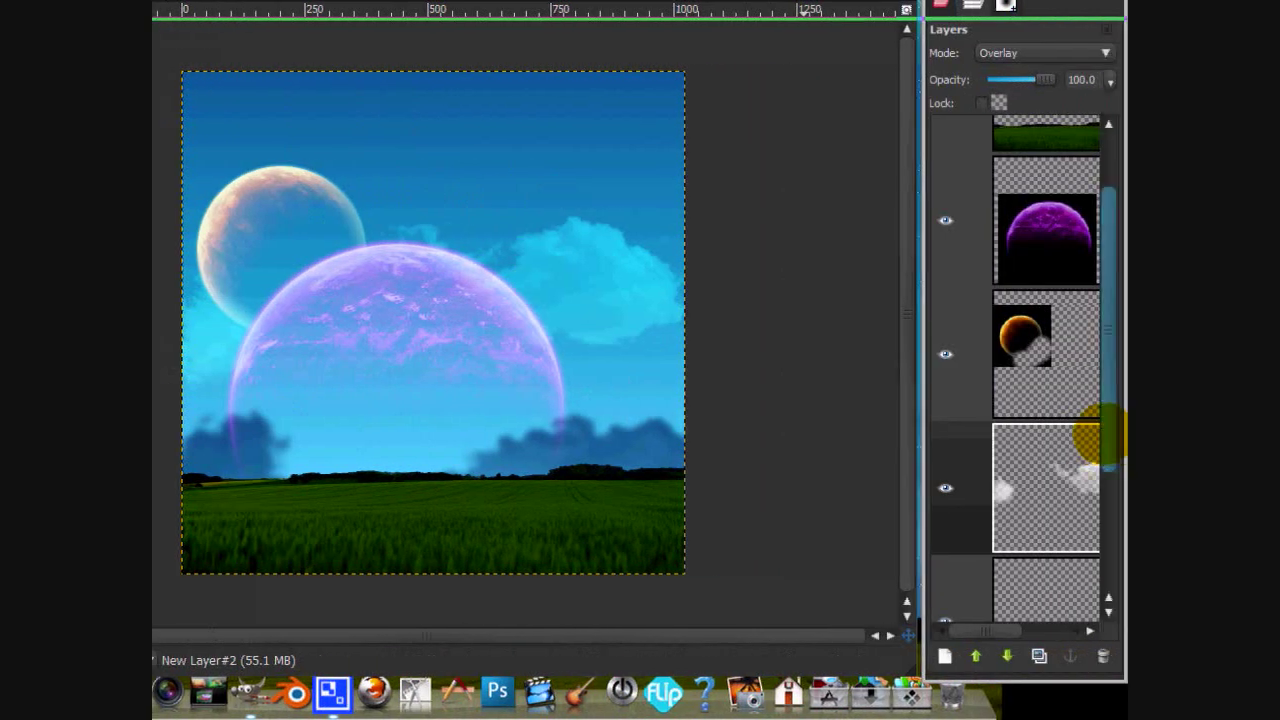
# Step: Add a new transparent 1024 × 1024 layer directly above the grassy field layer
pyautogui.scroll(3, 1088, 350)
pyautogui.click(1026, 203)
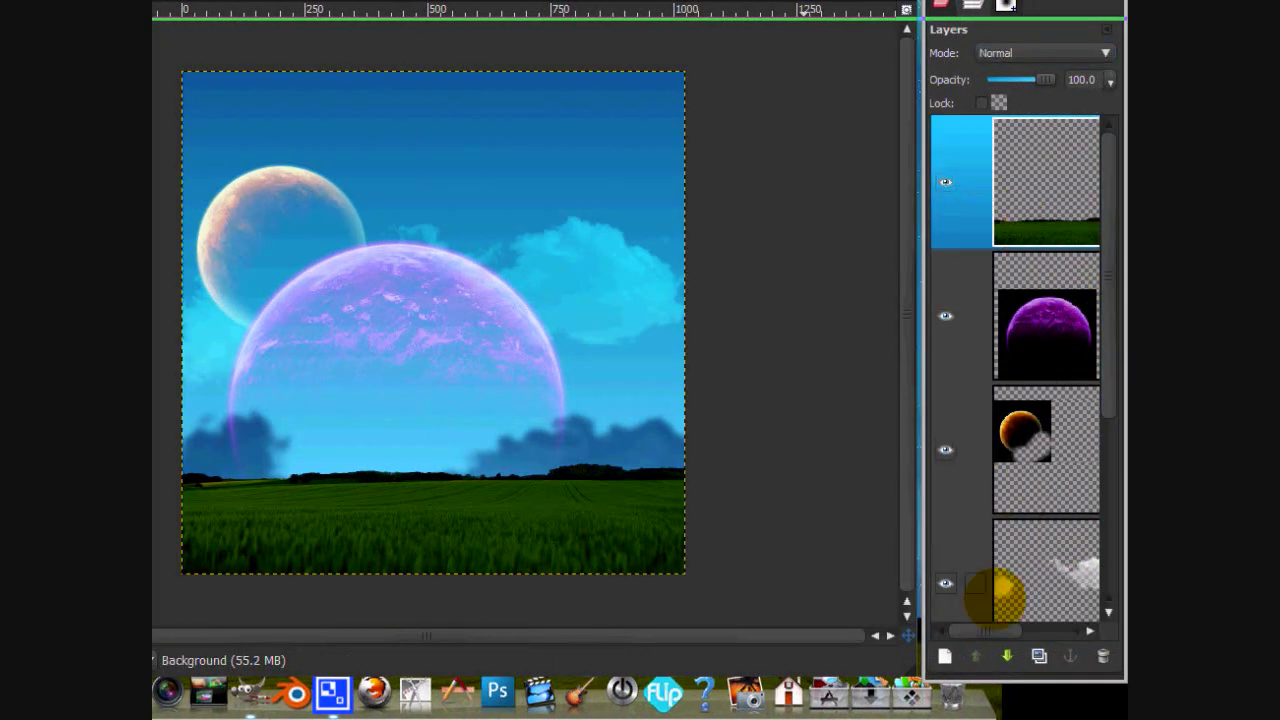
pyautogui.click(944, 655)
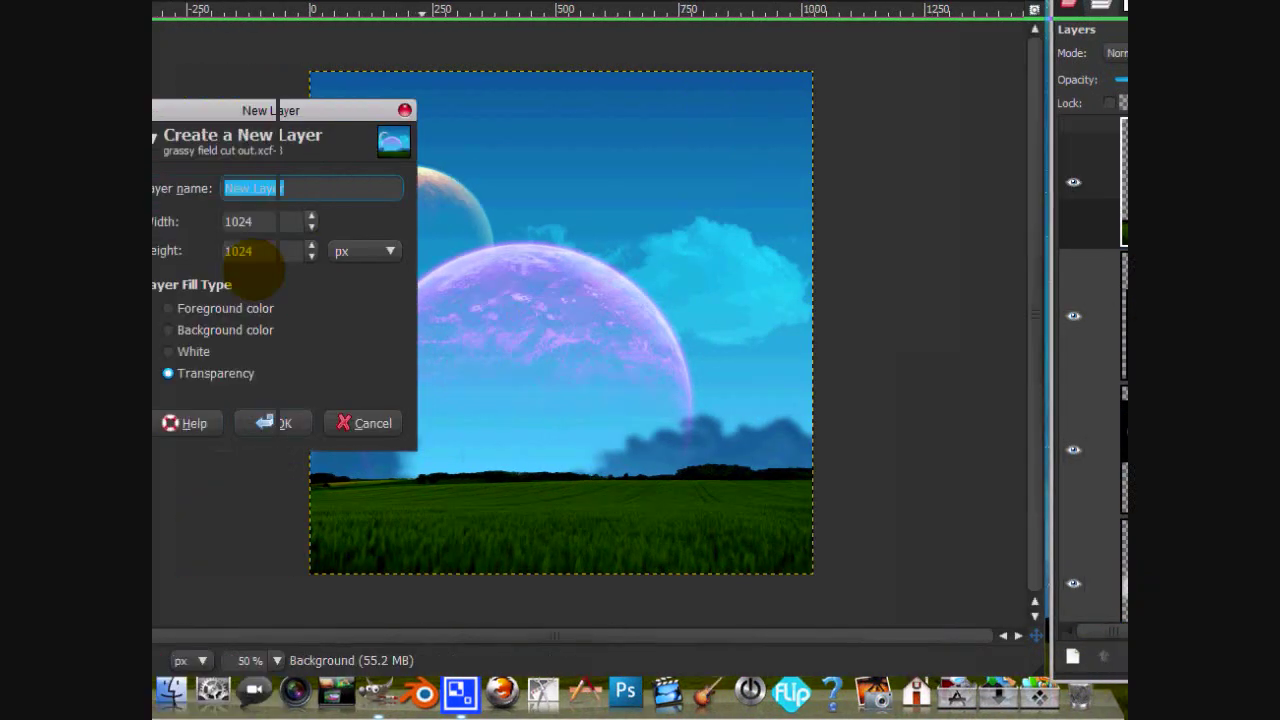
pyautogui.click(272, 423)
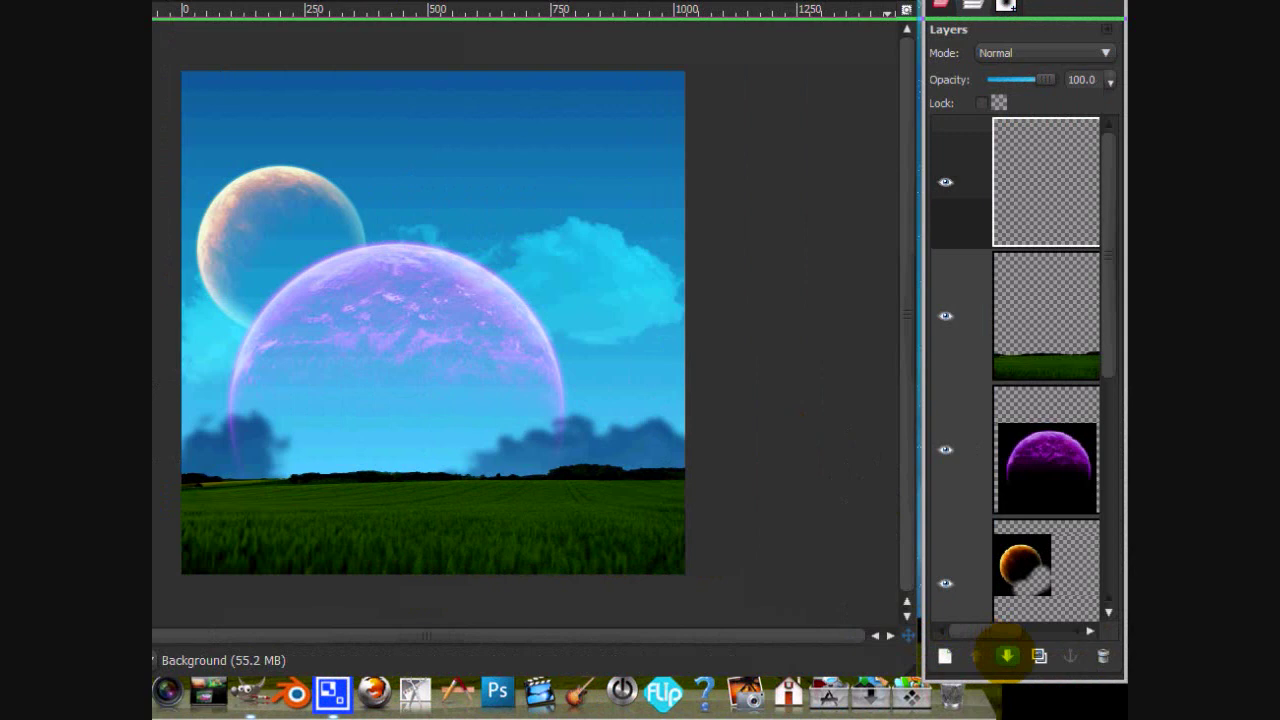
# Step: Lower the new layer beneath the grassy field layer and fill it with black
pyautogui.click(1007, 655)
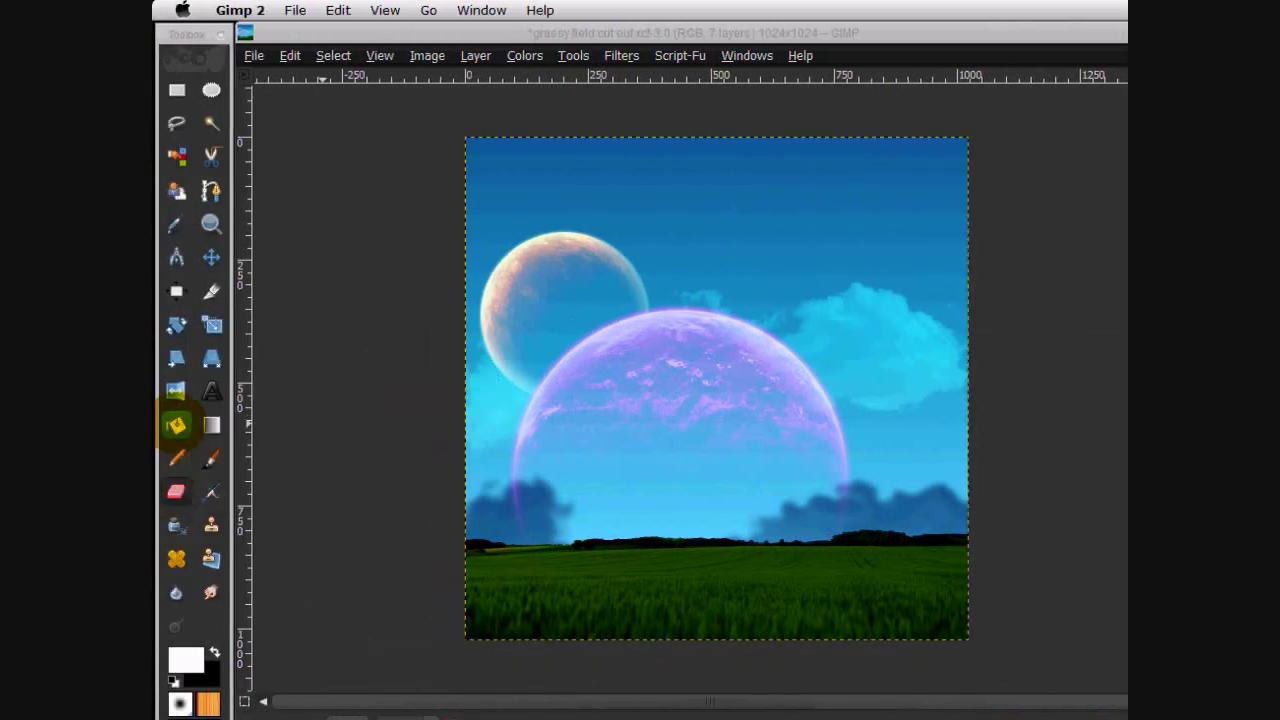
pyautogui.click(176, 425)
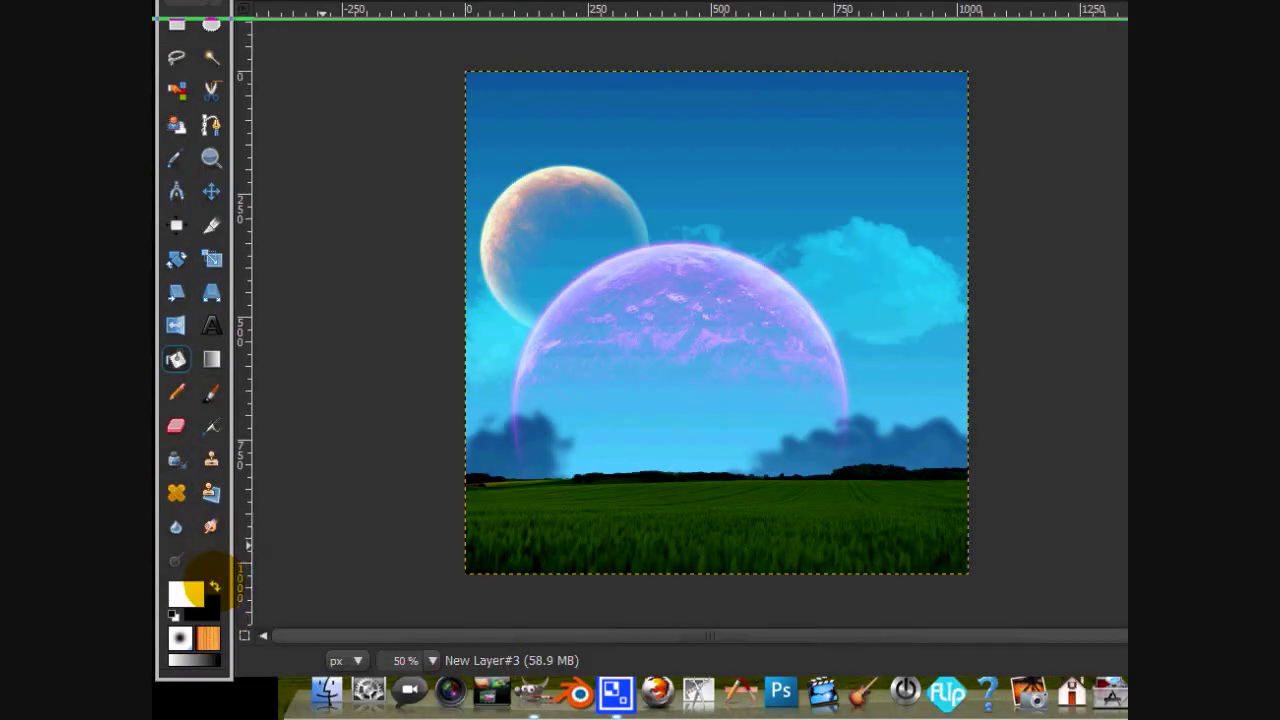
pyautogui.click(214, 587)
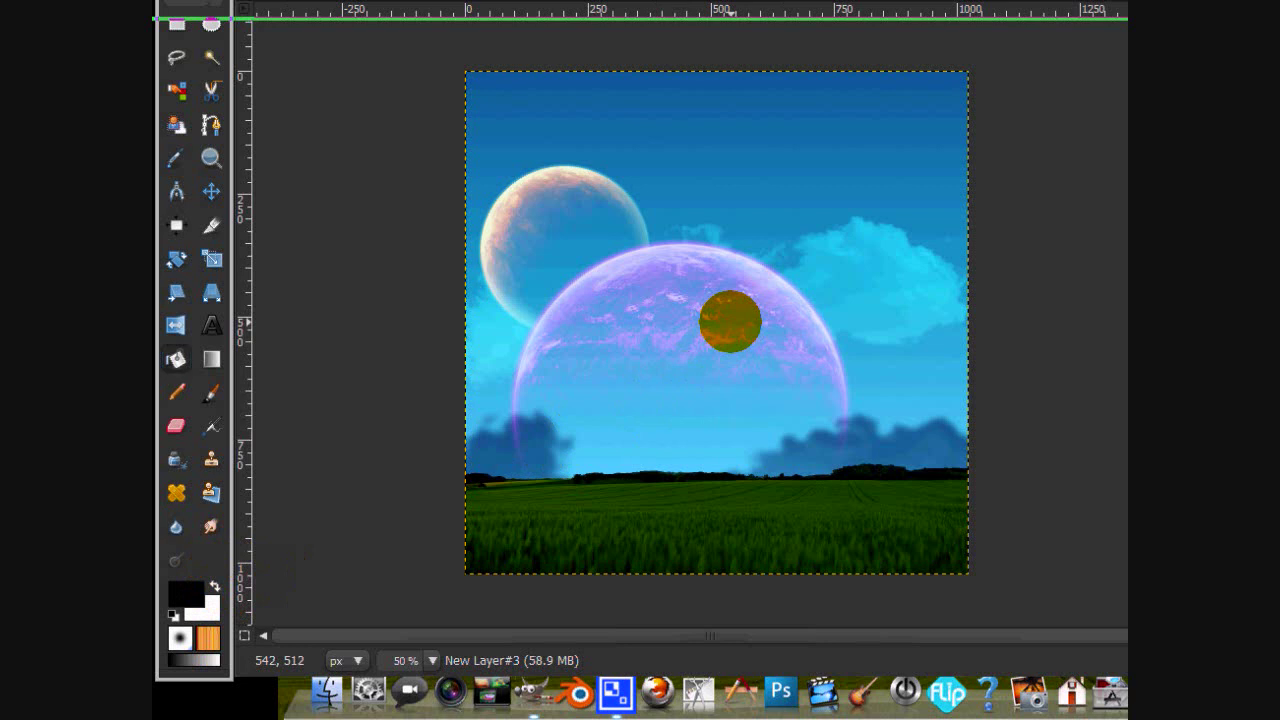
pyautogui.click(730, 321)
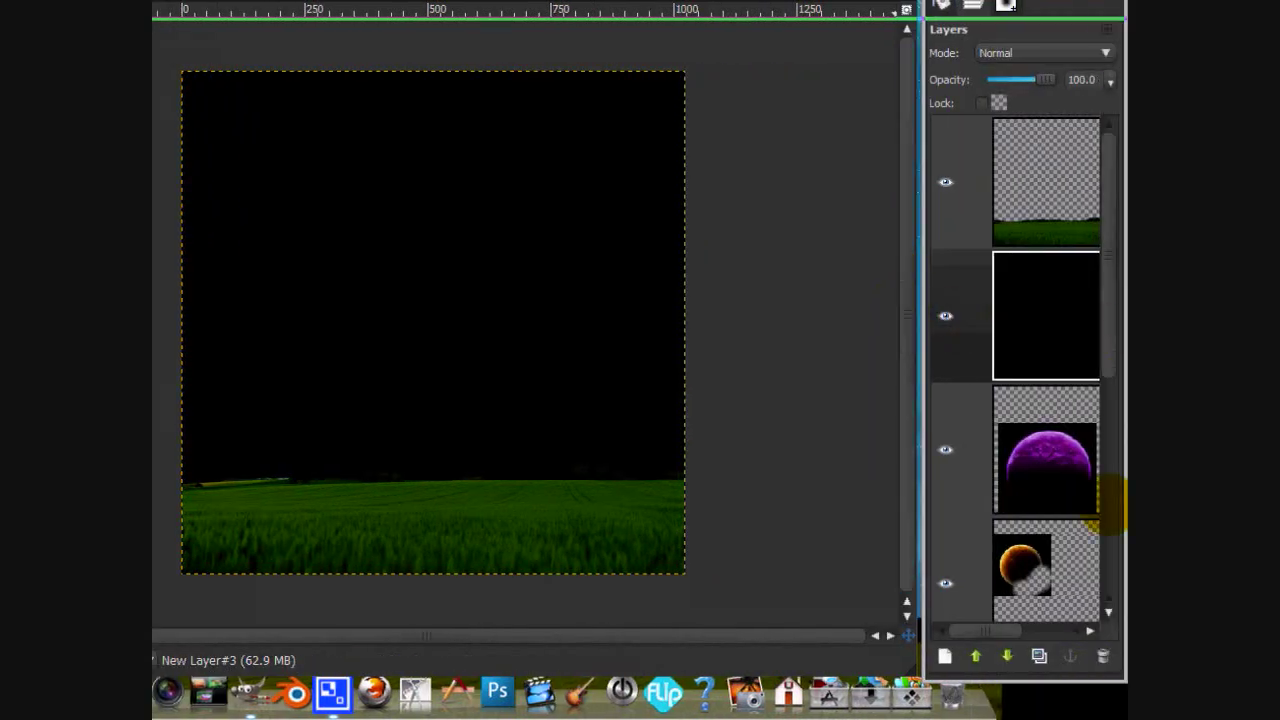
pyautogui.click(945, 316)
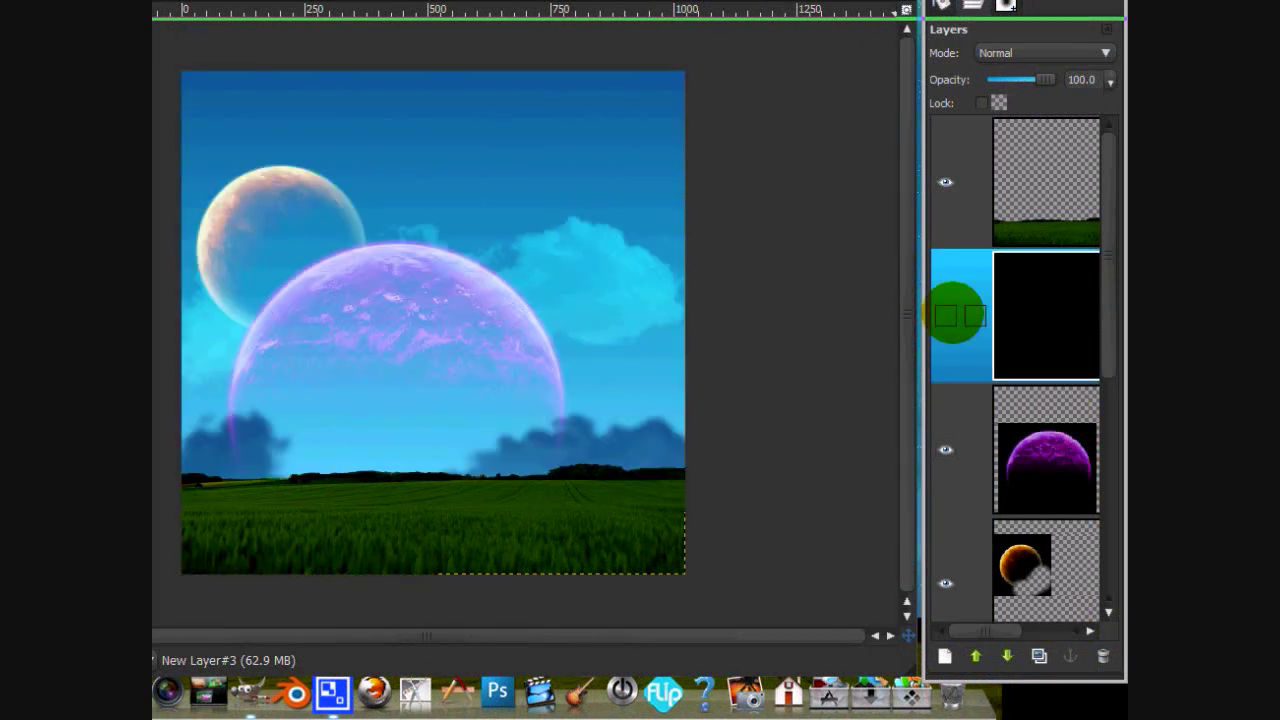
pyautogui.click(945, 316)
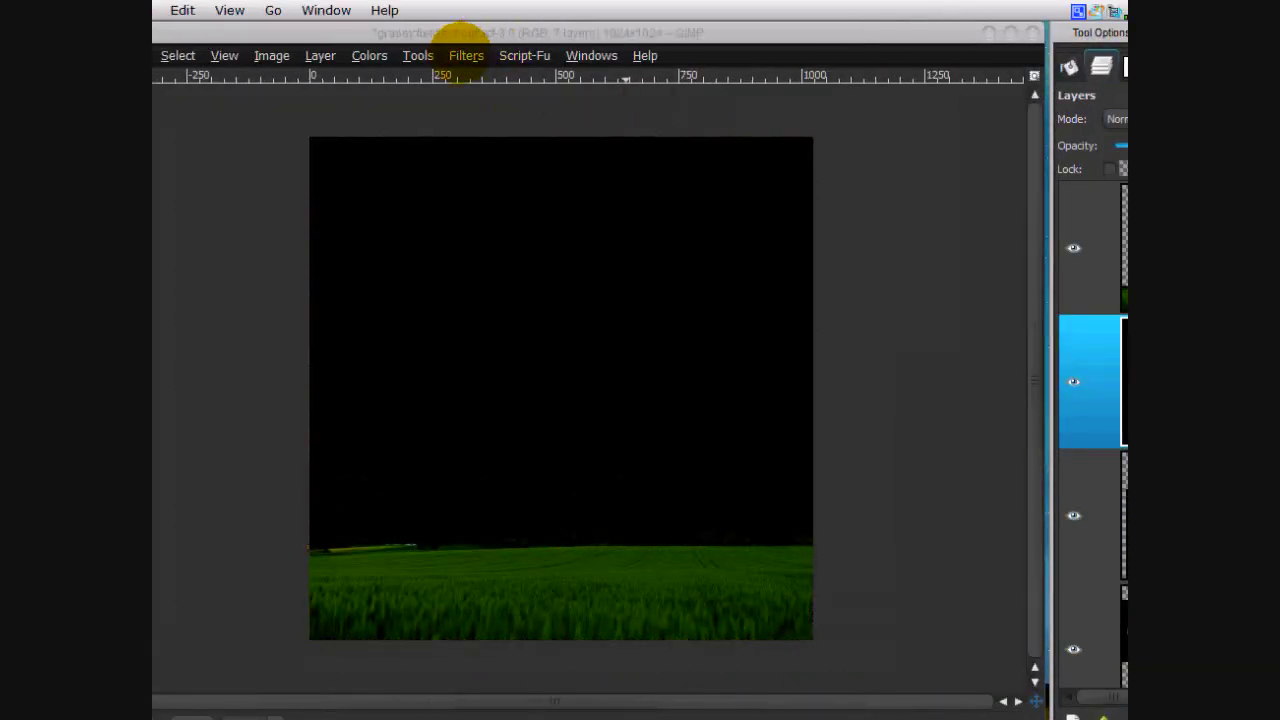
# Step: Apply Hurl noise to the black layer with 1% randomization and a repeat of 1
pyautogui.click(336, 55)
pyautogui.moveTo(382, 262)
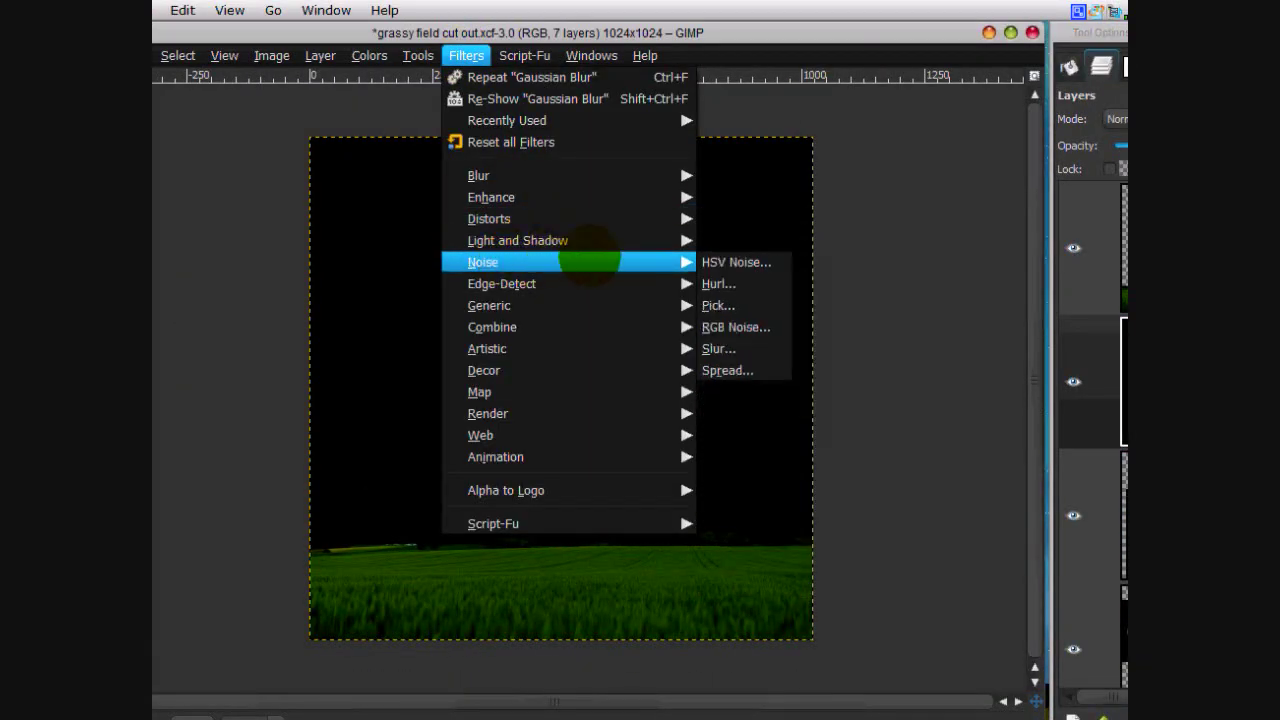
pyautogui.click(718, 284)
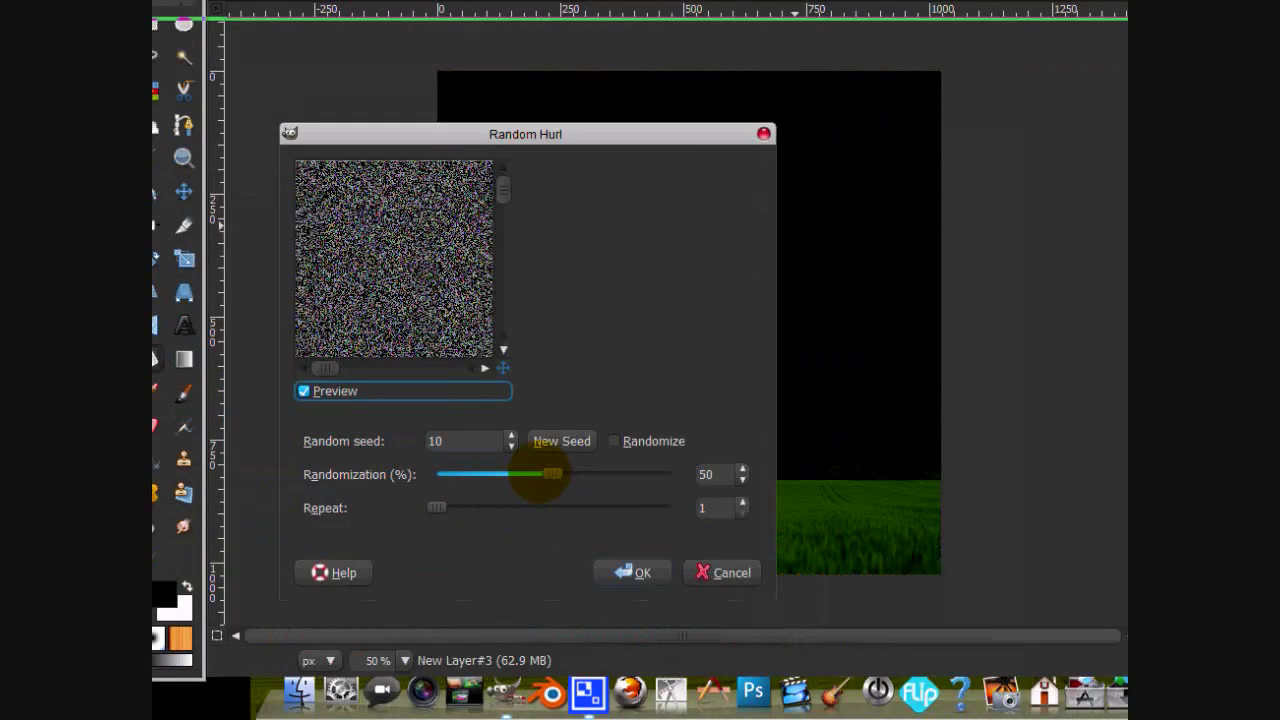
pyautogui.moveTo(552, 474); pyautogui.dragTo(386, 478)
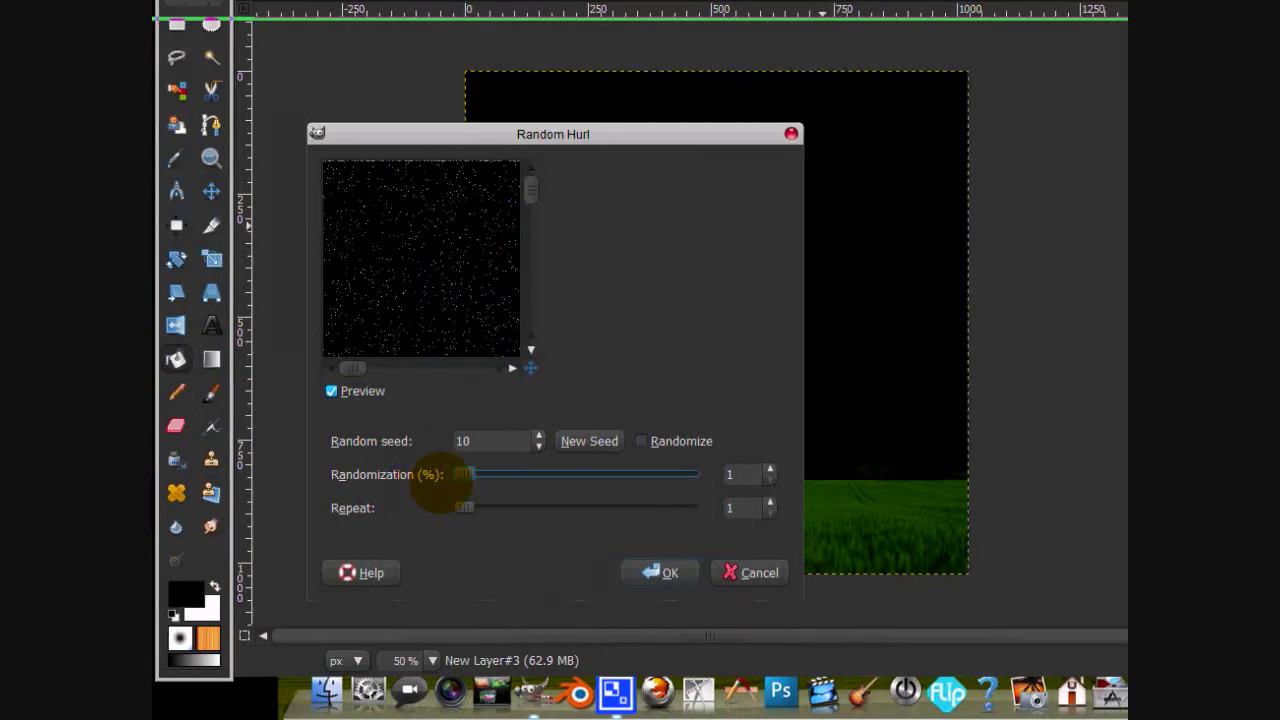
pyautogui.click(662, 572)
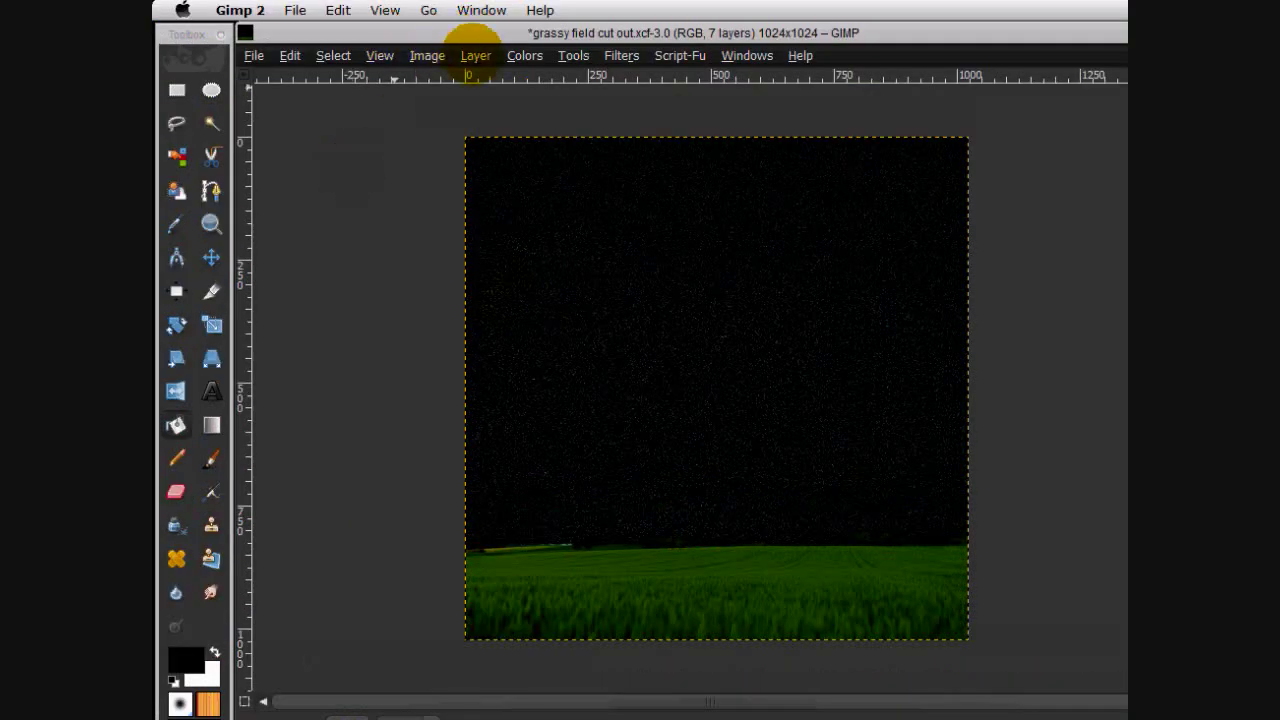
# Step: Desaturate the noise layer based on Luminosity and set its blend mode to Screen
pyautogui.click(522, 58)
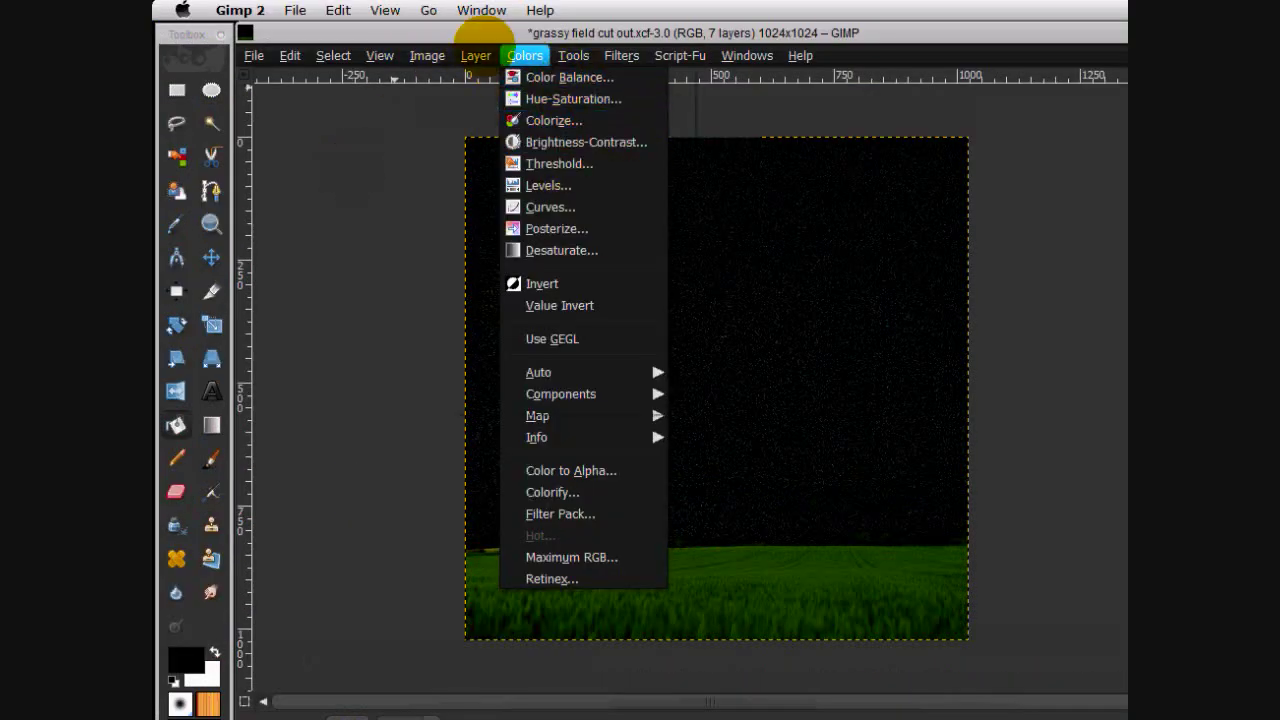
pyautogui.click(545, 250)
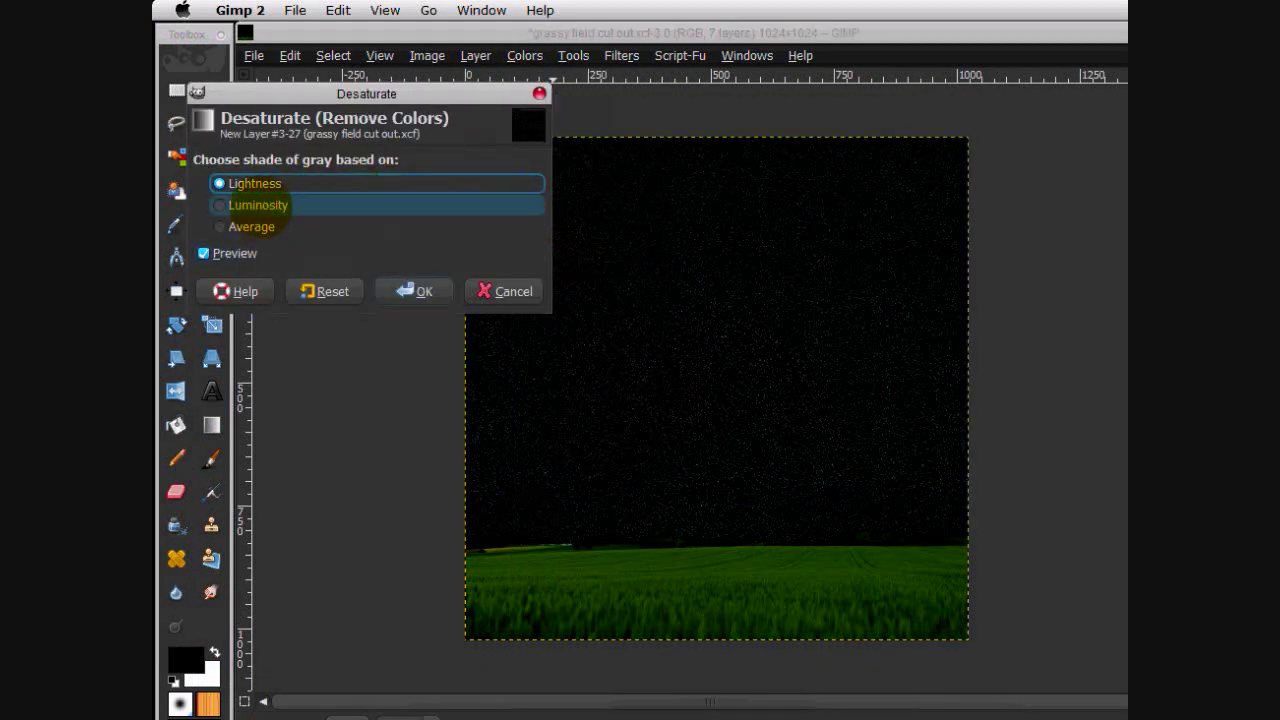
pyautogui.click(255, 205)
pyautogui.click(410, 291)
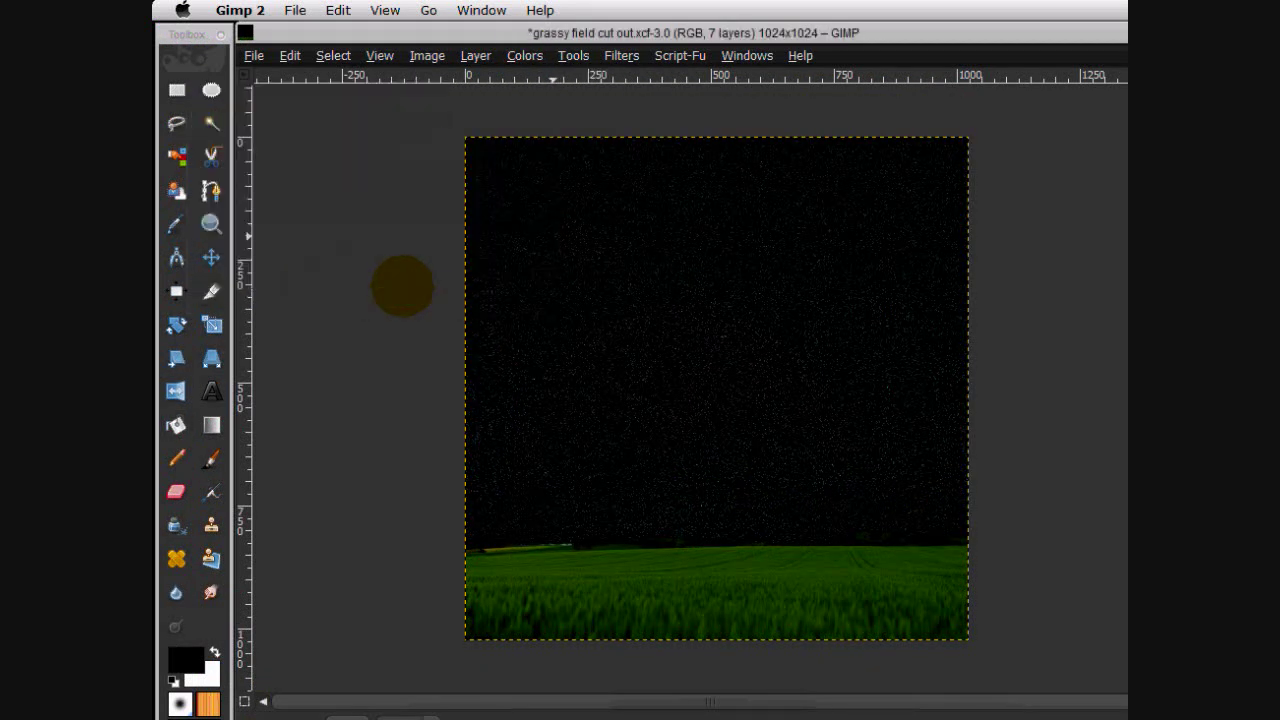
pyautogui.moveTo(1057, 115); pyautogui.dragTo(1003, 230)
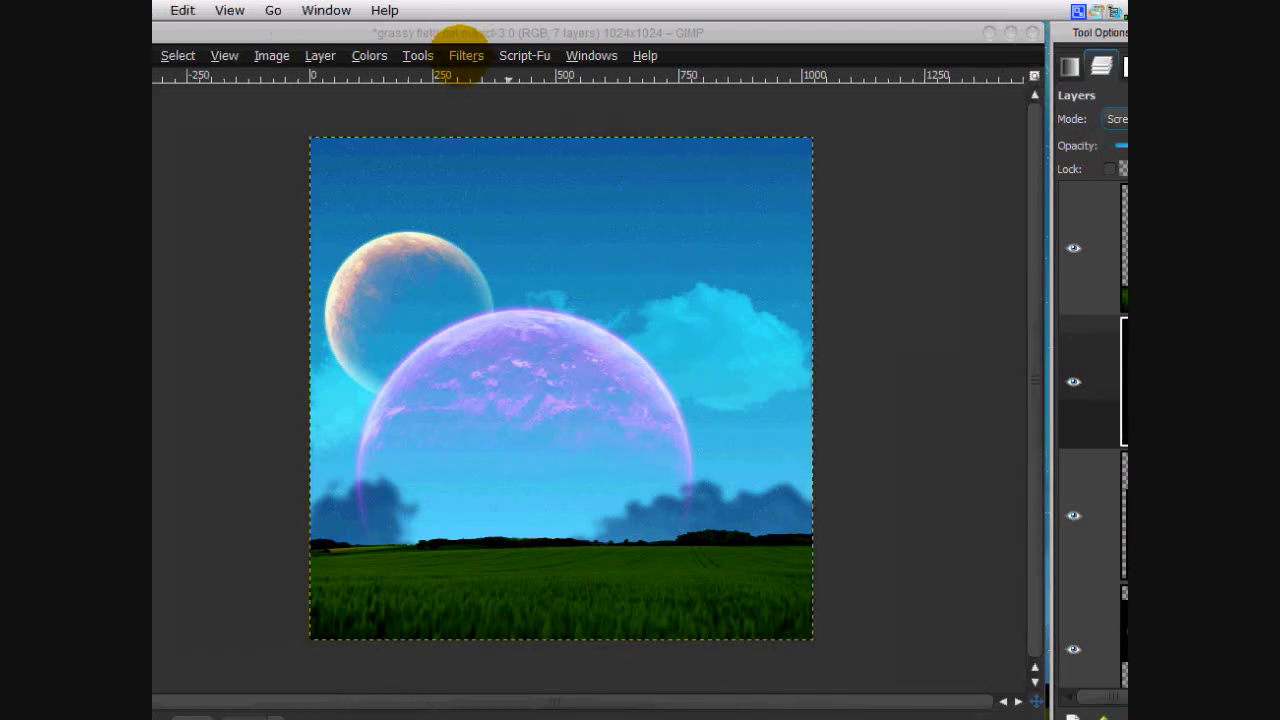
pyautogui.click(466, 55)
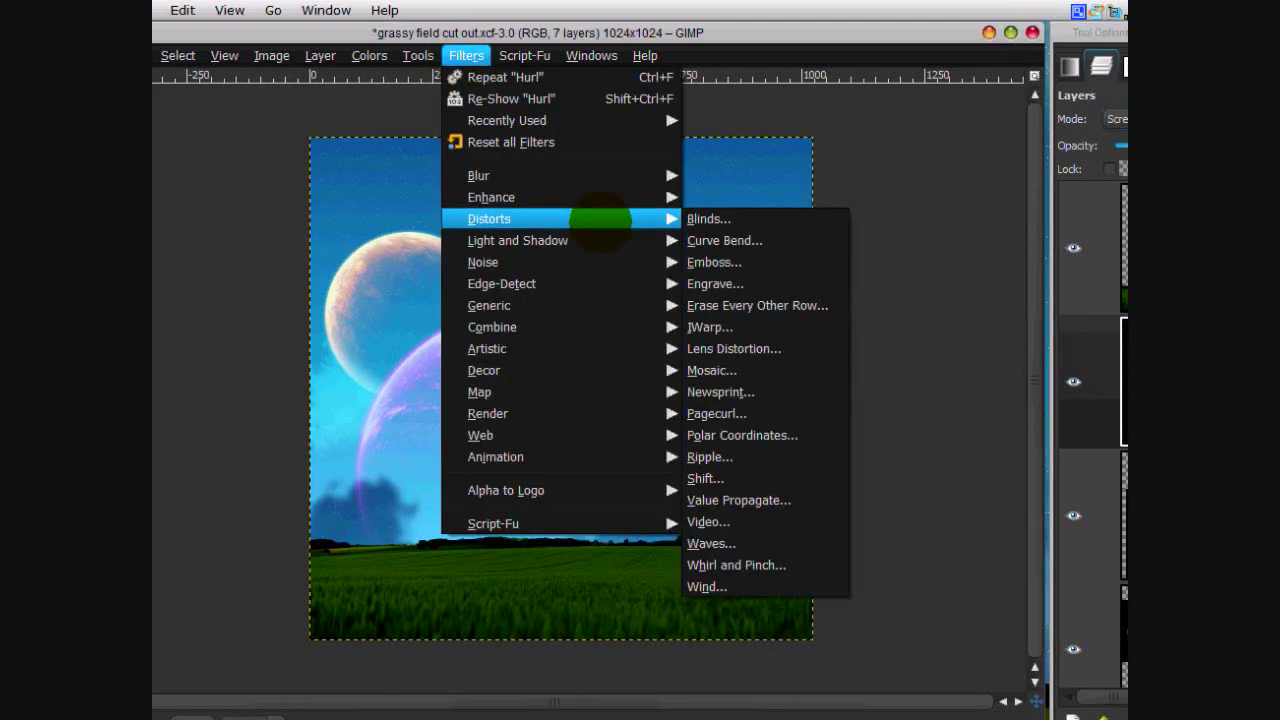
pyautogui.moveTo(535, 241)
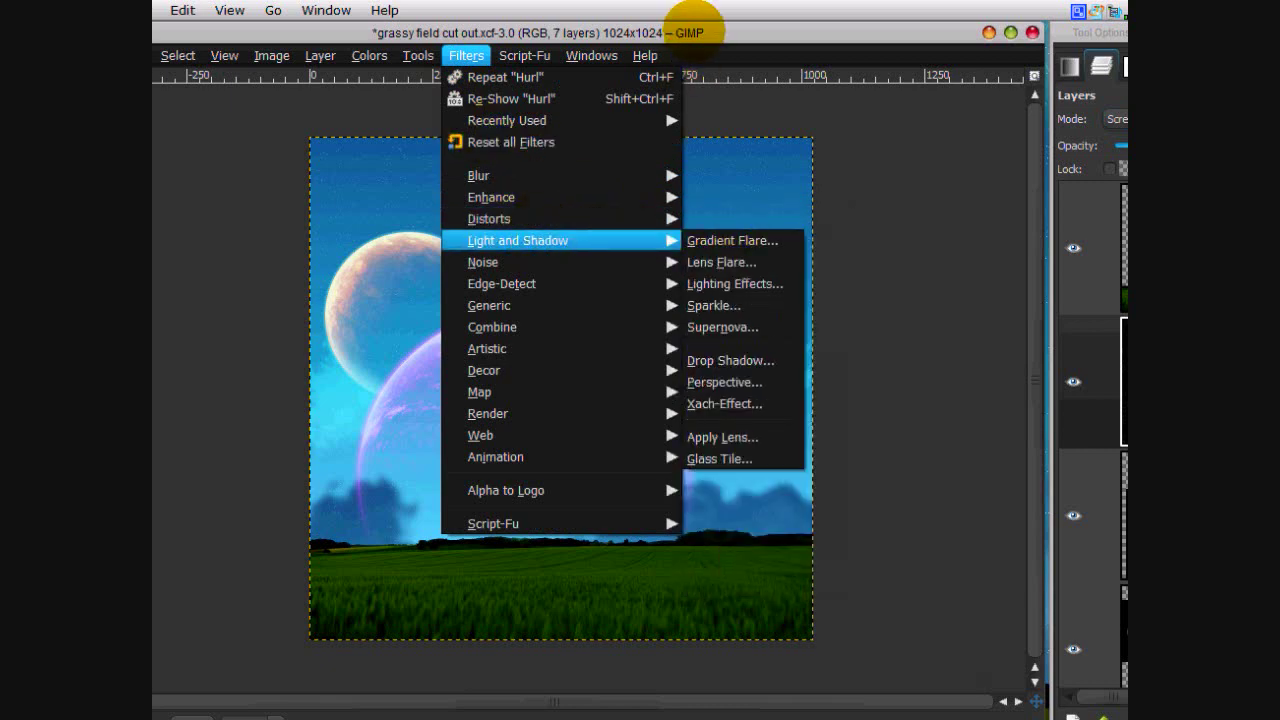
pyautogui.click(700, 20)
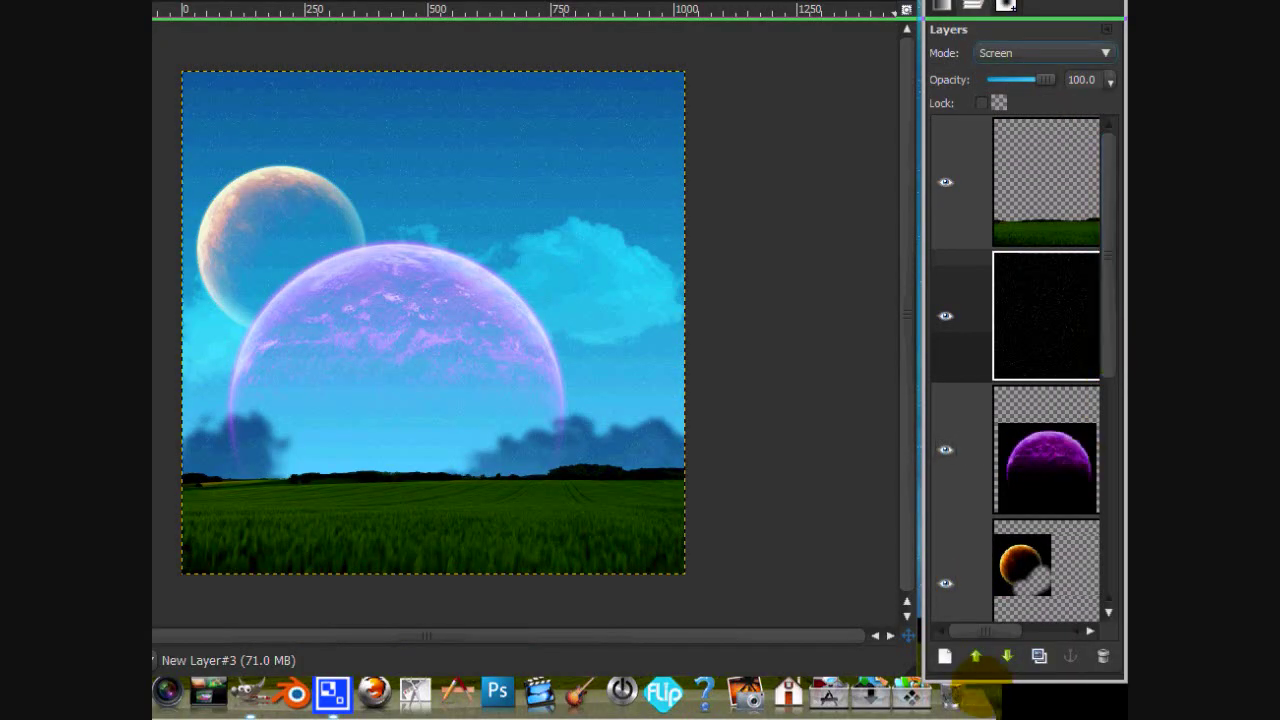
# Step: Add a new transparent layer and raise it above the grassy field layer
pyautogui.click(944, 655)
pyautogui.click(172, 304)
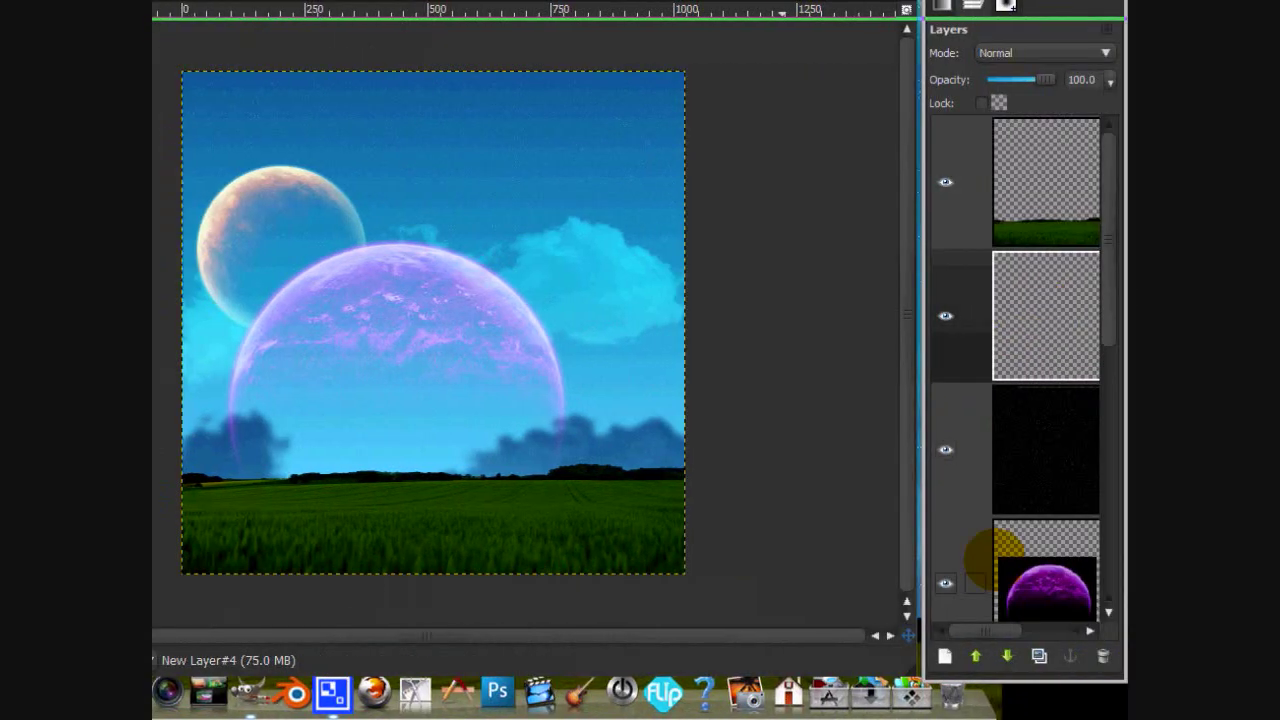
pyautogui.click(975, 655)
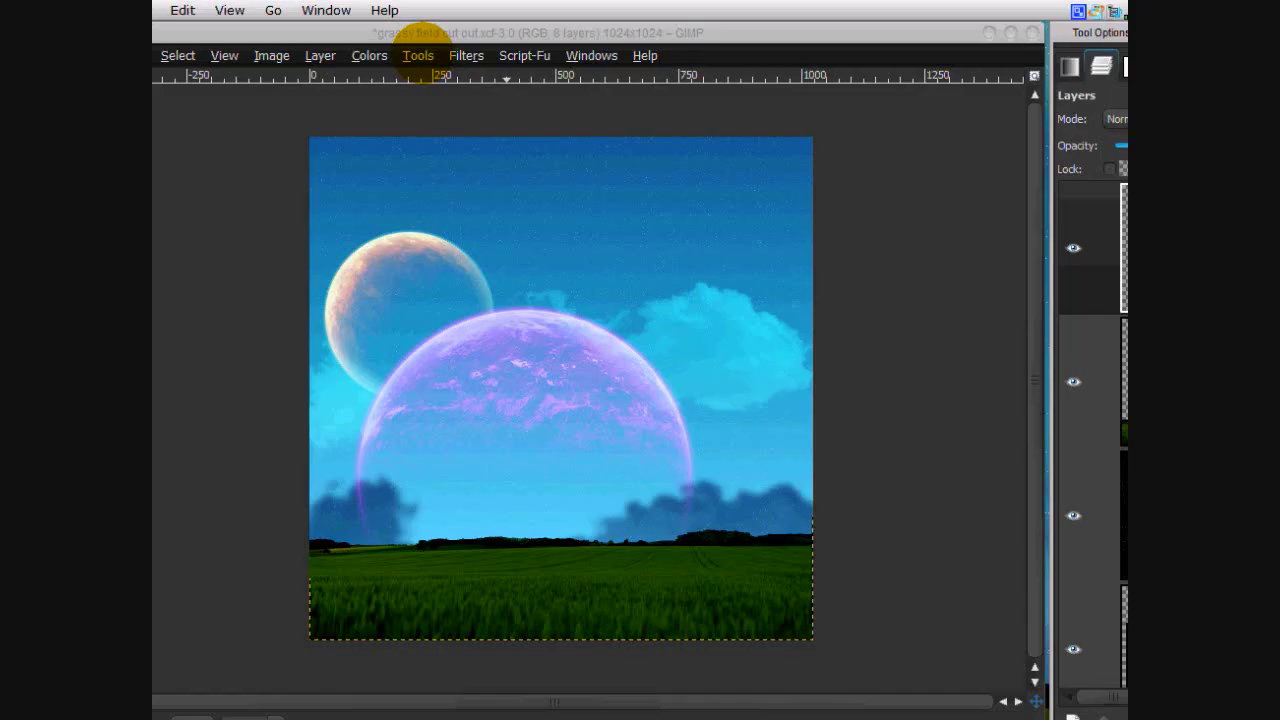
# Step: Start a Gradient Flare on the new layer, centre it in the sky's upper-right corner, and compare the available flare presets
pyautogui.click(466, 55)
pyautogui.moveTo(570, 240)
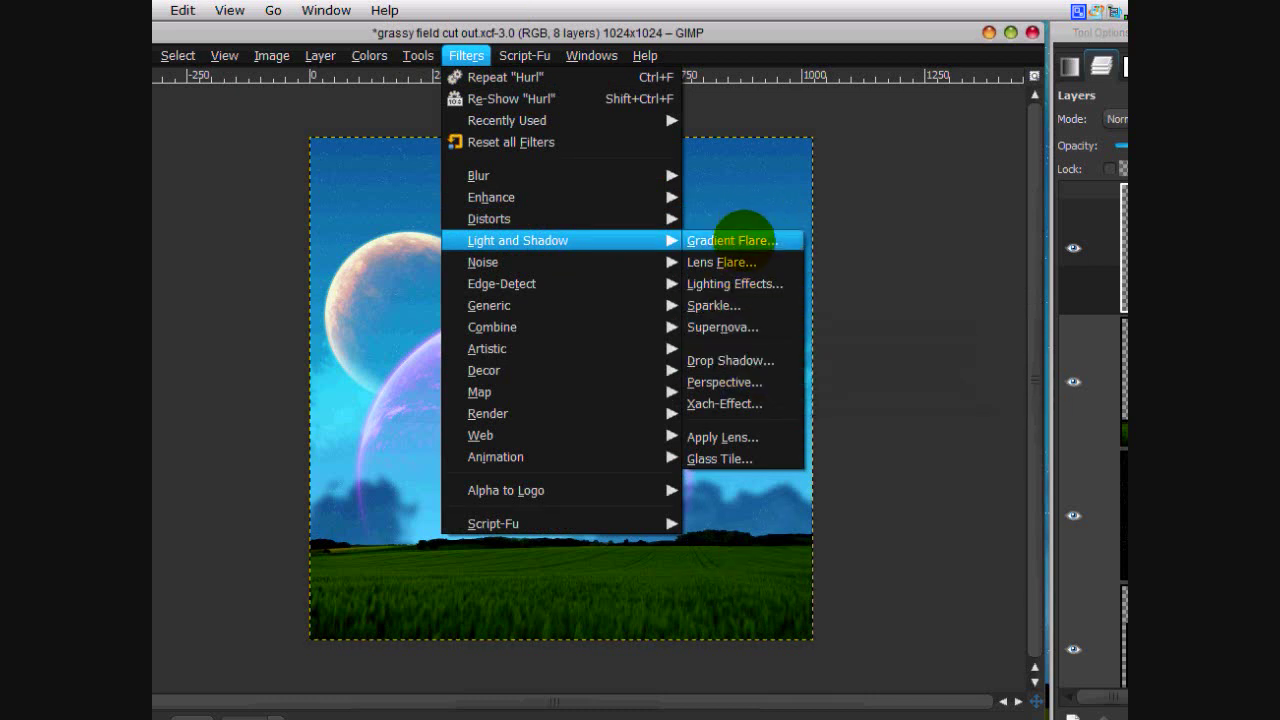
pyautogui.click(744, 240)
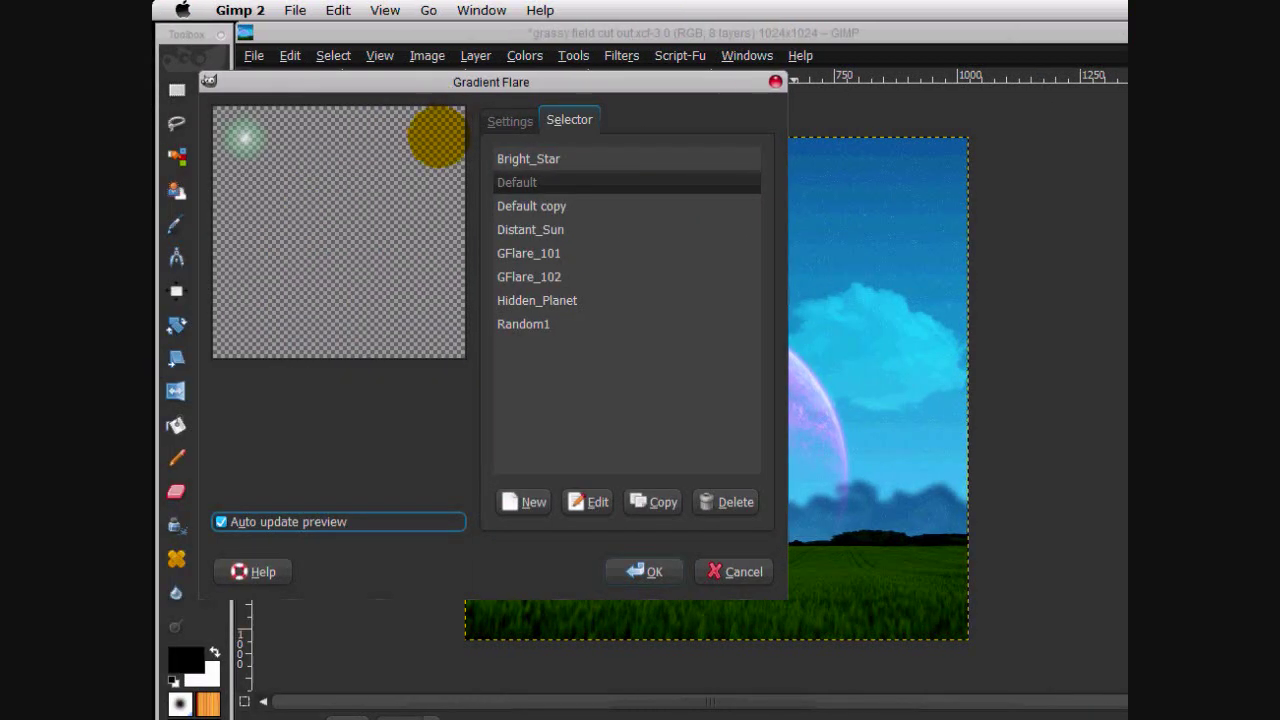
pyautogui.click(517, 205)
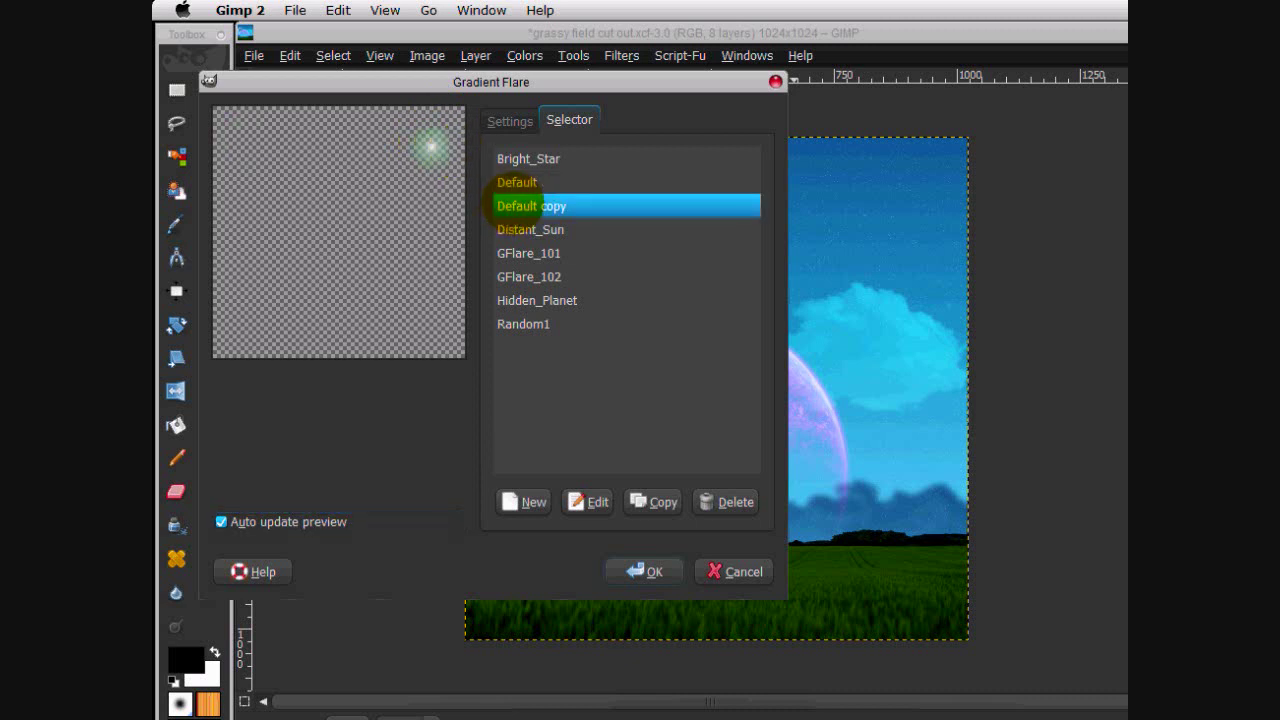
pyautogui.click(520, 159)
pyautogui.click(517, 182)
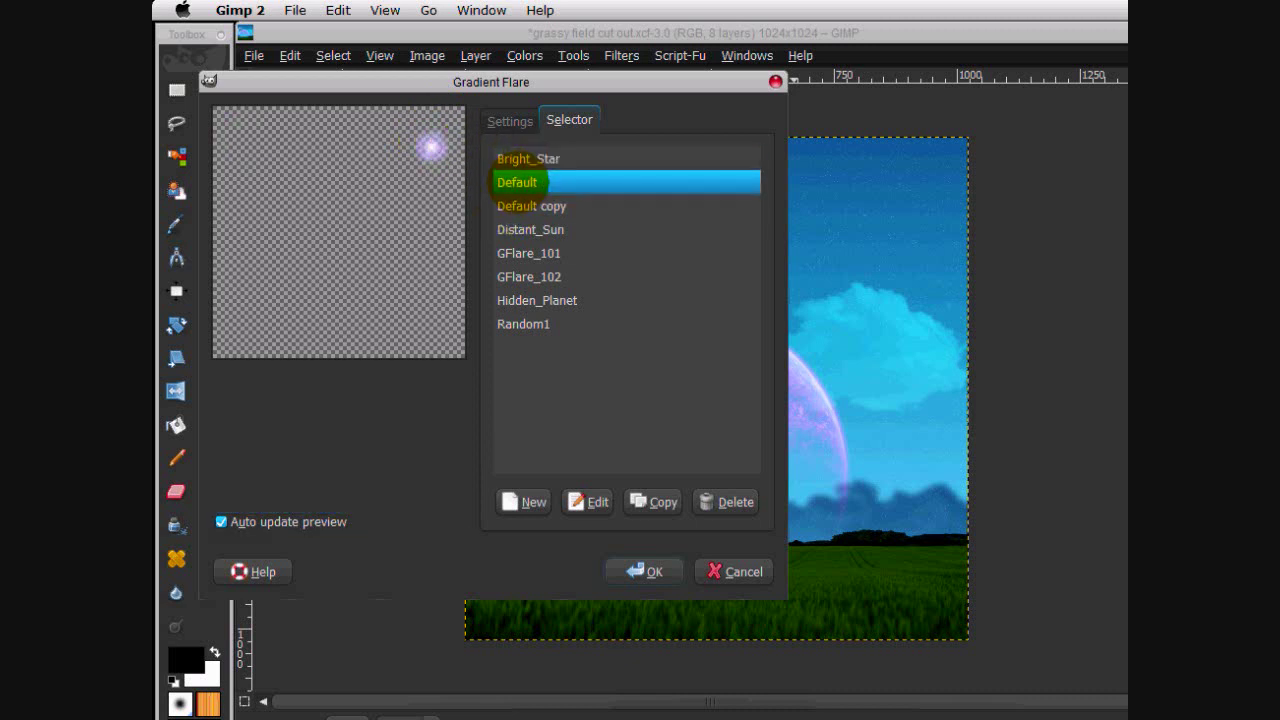
pyautogui.click(517, 205)
pyautogui.click(517, 230)
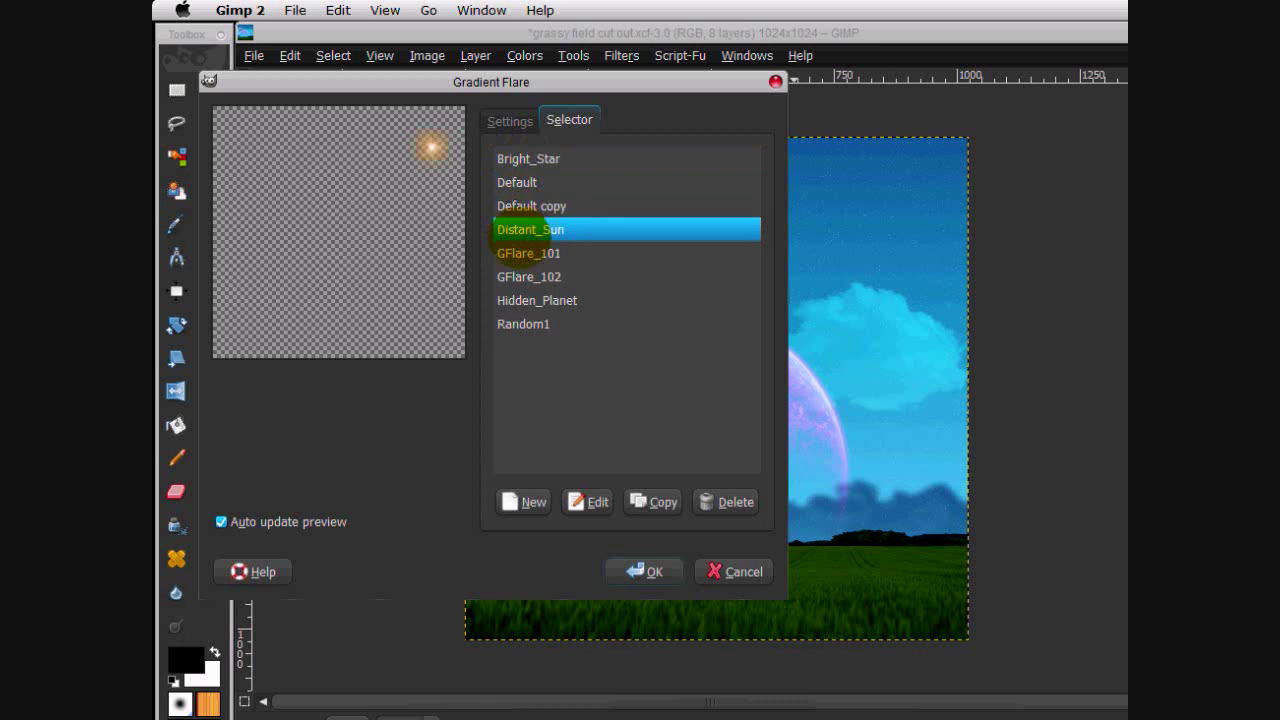
pyautogui.click(519, 253)
pyautogui.click(517, 277)
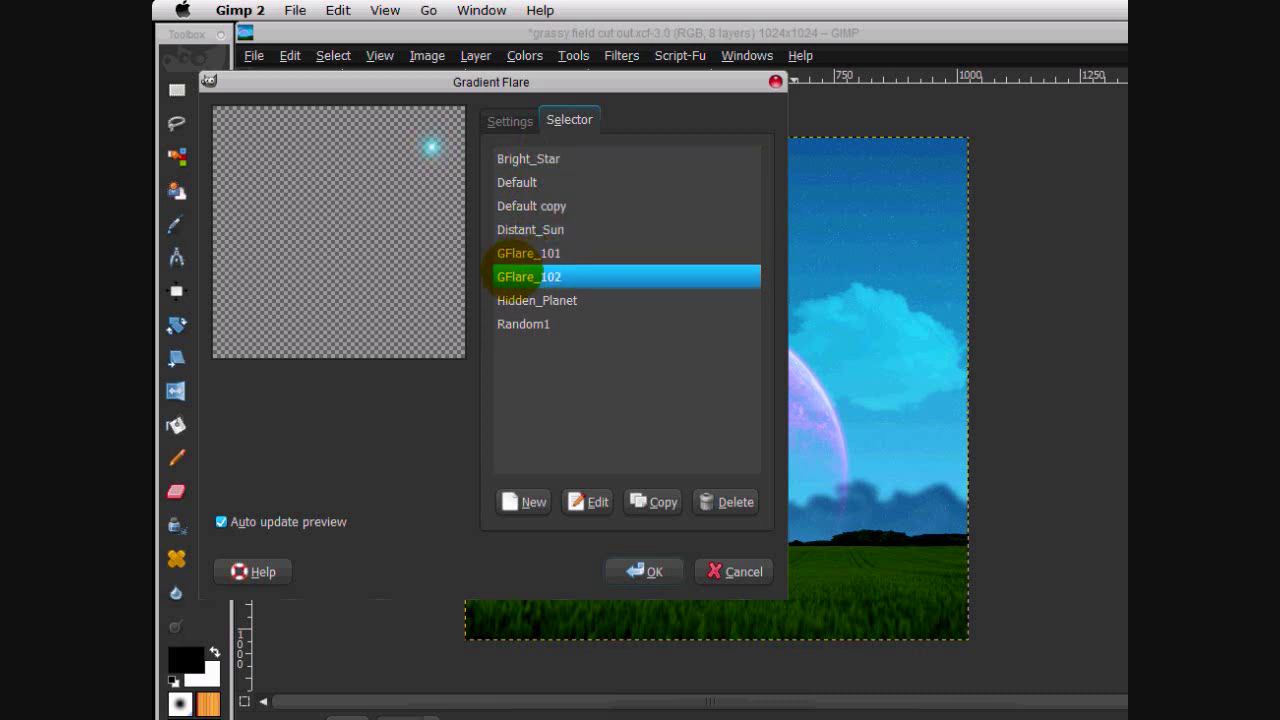
pyautogui.click(517, 300)
pyautogui.click(518, 324)
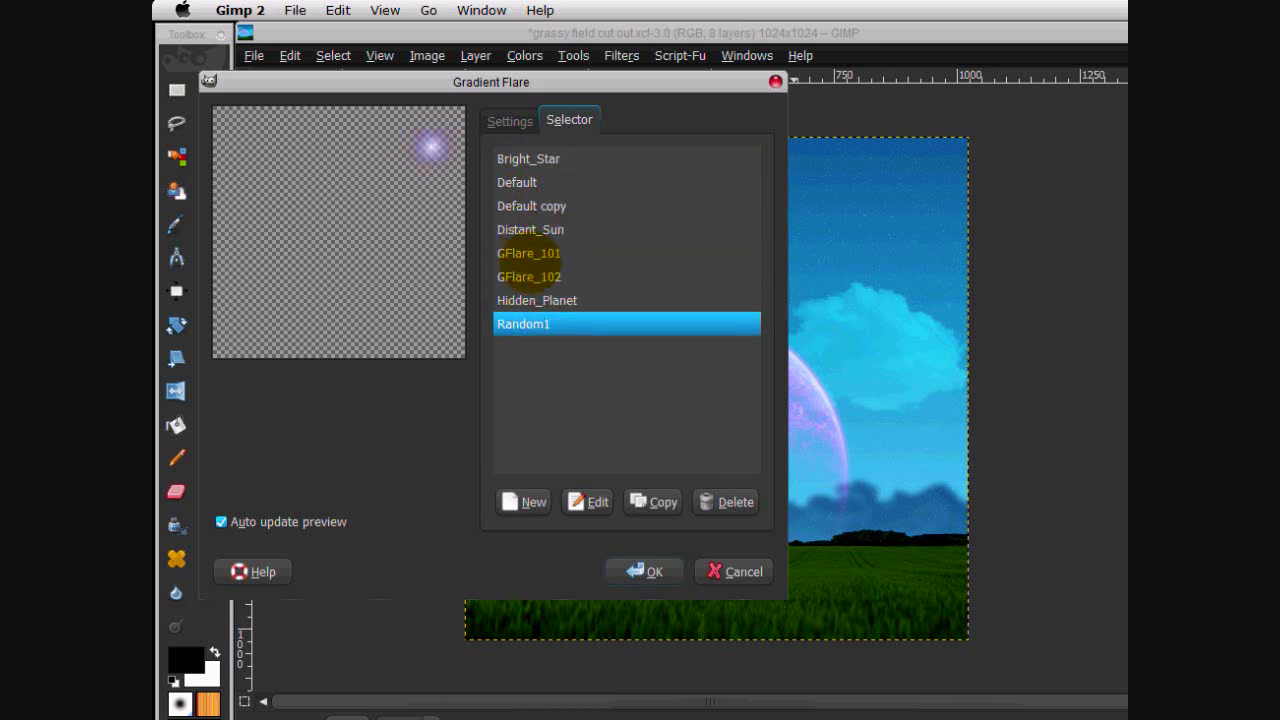
# Step: Render the flare with the Bright_Star preset and move its layer slightly upward
pyautogui.click(517, 182)
pyautogui.click(526, 158)
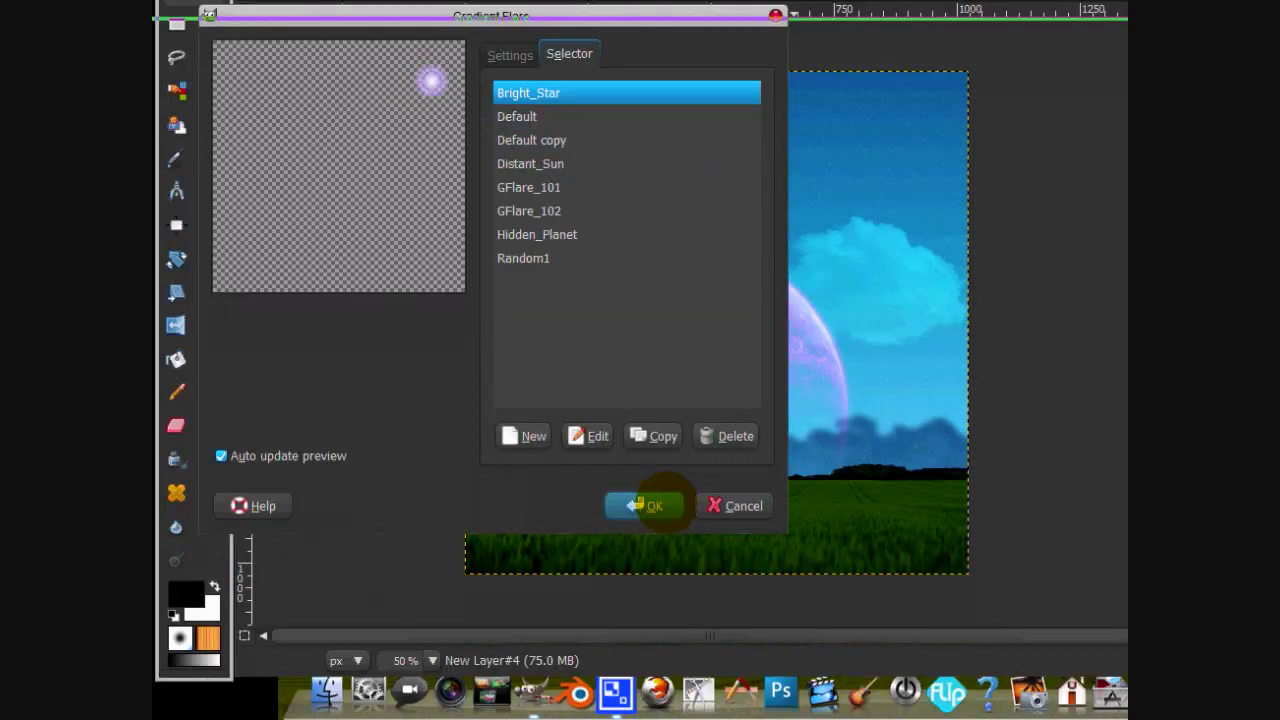
pyautogui.click(648, 571)
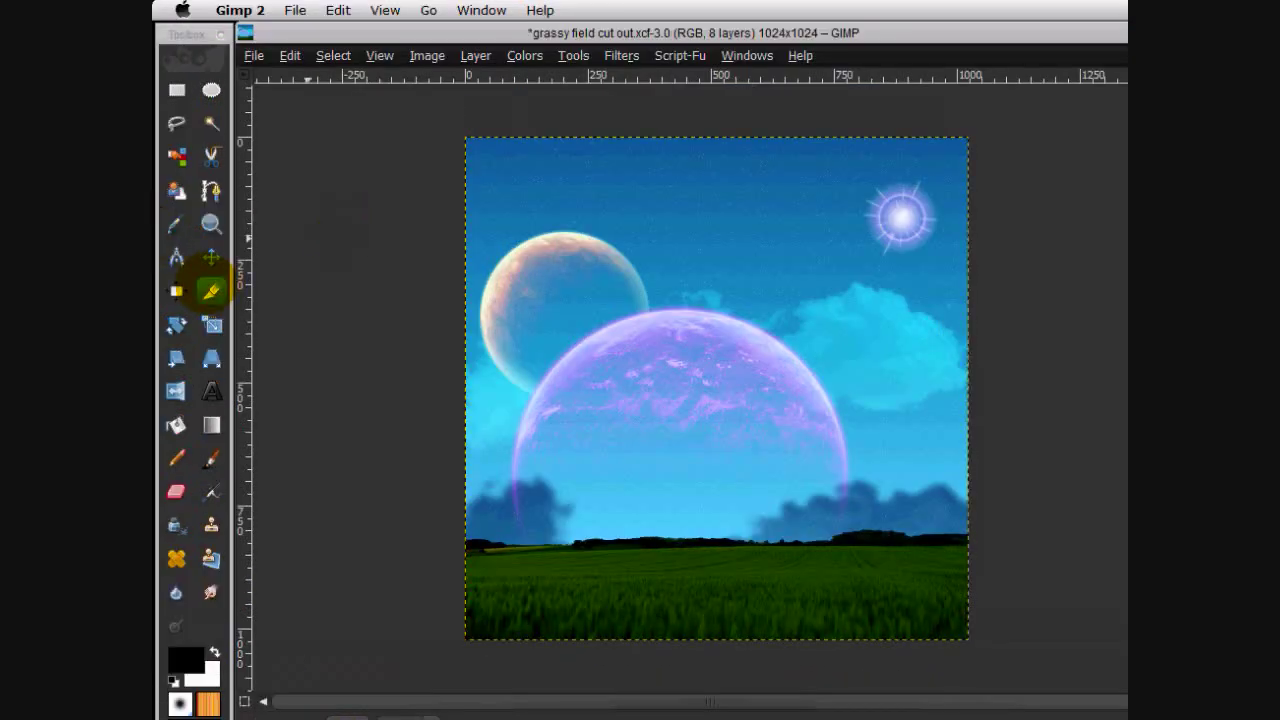
pyautogui.click(211, 257)
pyautogui.moveTo(539, 244); pyautogui.dragTo(914, 218)
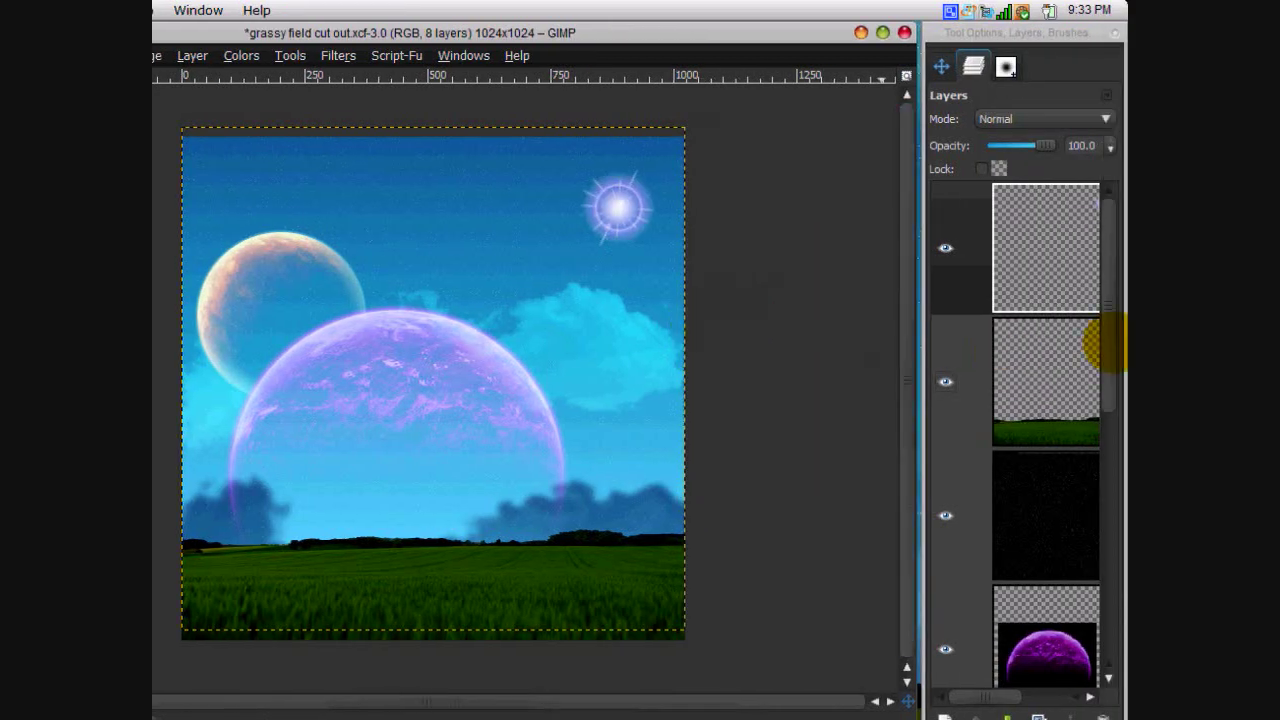
# Step: Duplicate the grassy field layer
pyautogui.click(1082, 384)
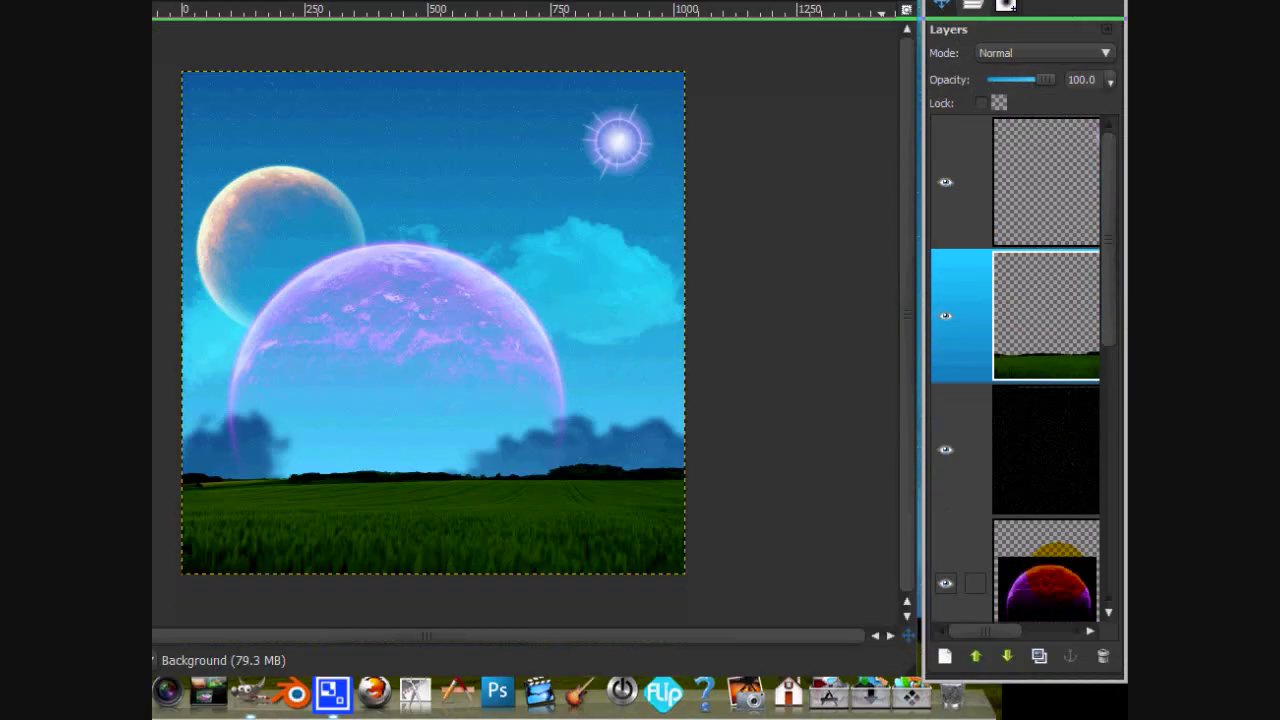
pyautogui.click(1039, 719)
pyautogui.click(960, 316)
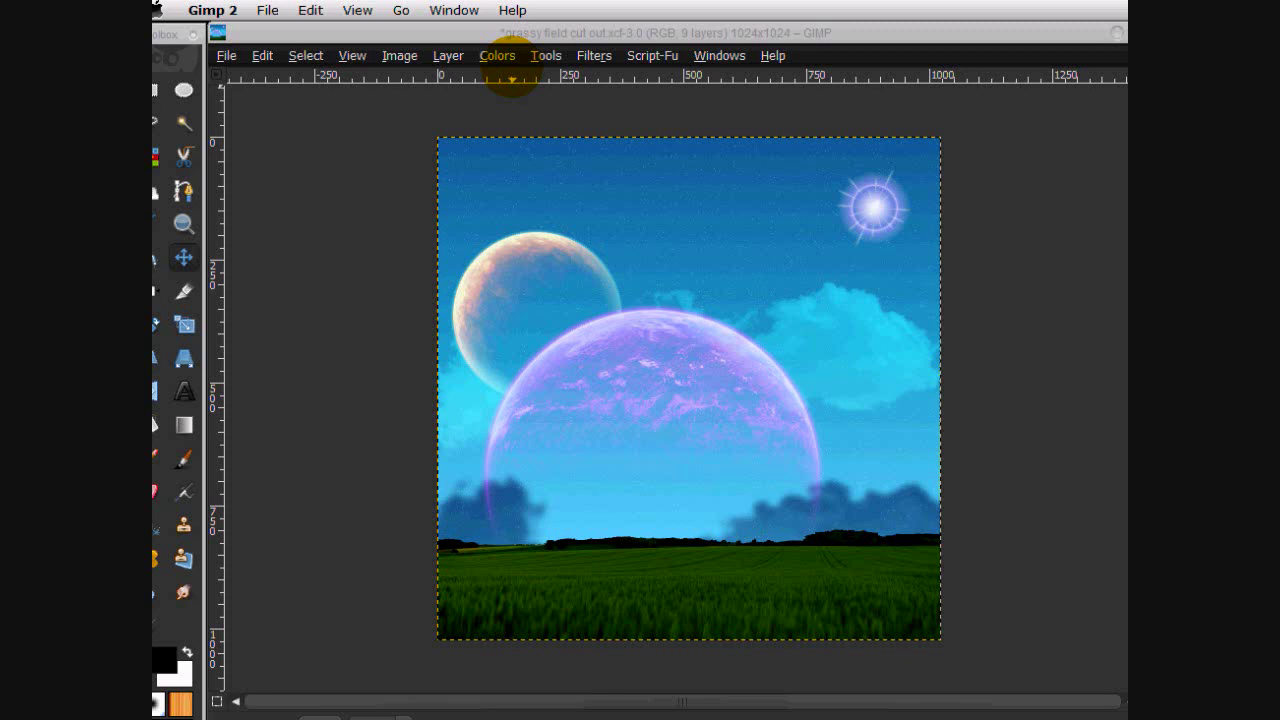
# Step: Tint the grassy field copy brown with Color Balance: midtones green -32, highlights green -39 and red 5
pyautogui.click(499, 56)
pyautogui.click(499, 56)
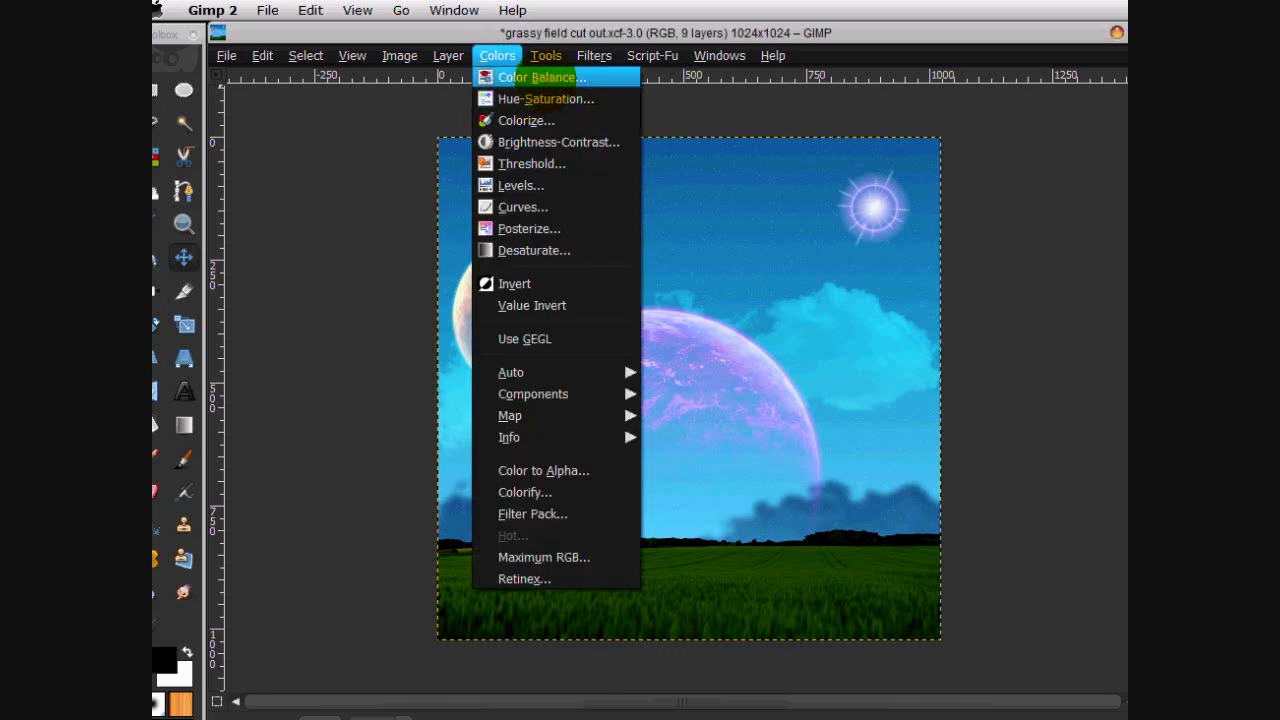
pyautogui.click(540, 78)
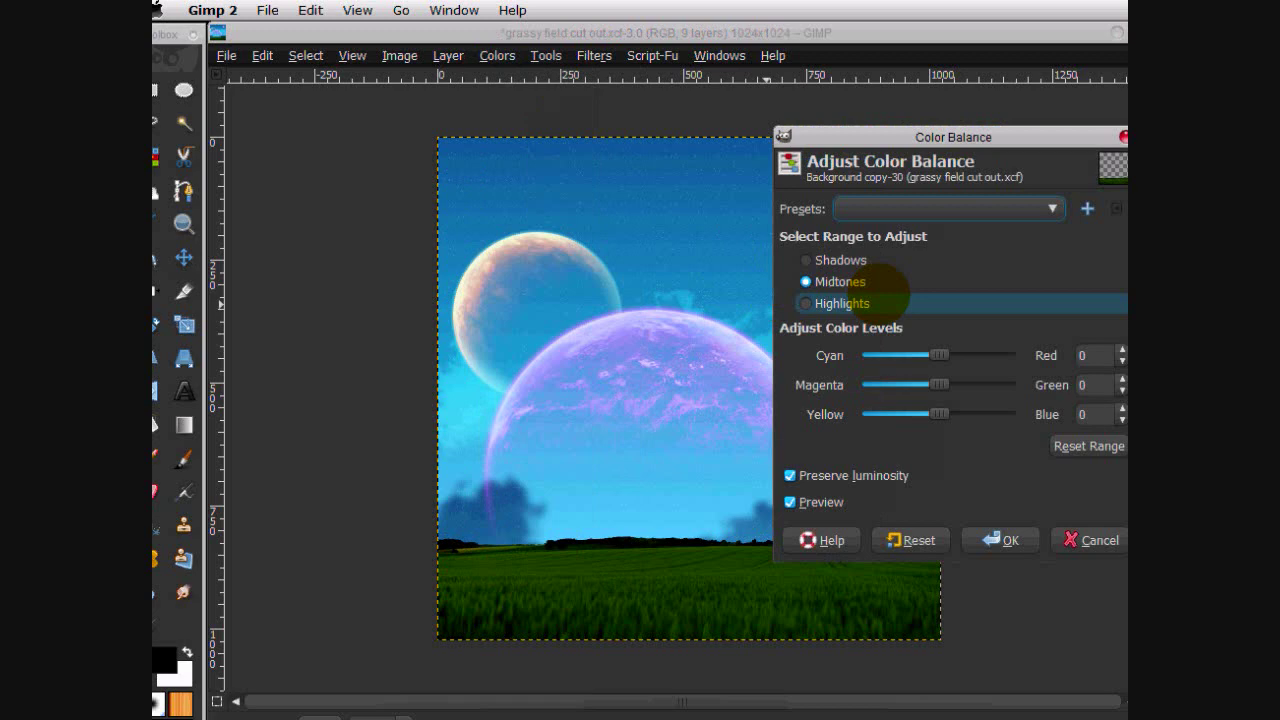
pyautogui.moveTo(836, 137); pyautogui.dragTo(943, 137)
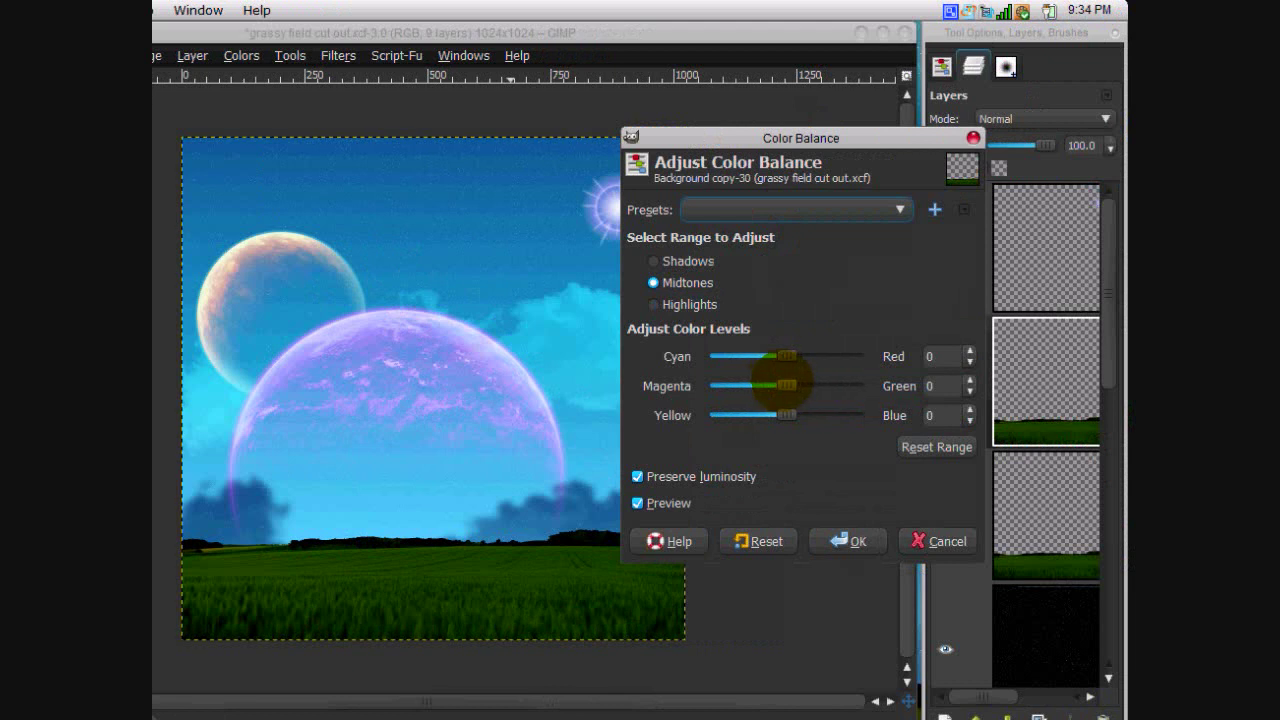
pyautogui.moveTo(788, 385); pyautogui.dragTo(778, 386)
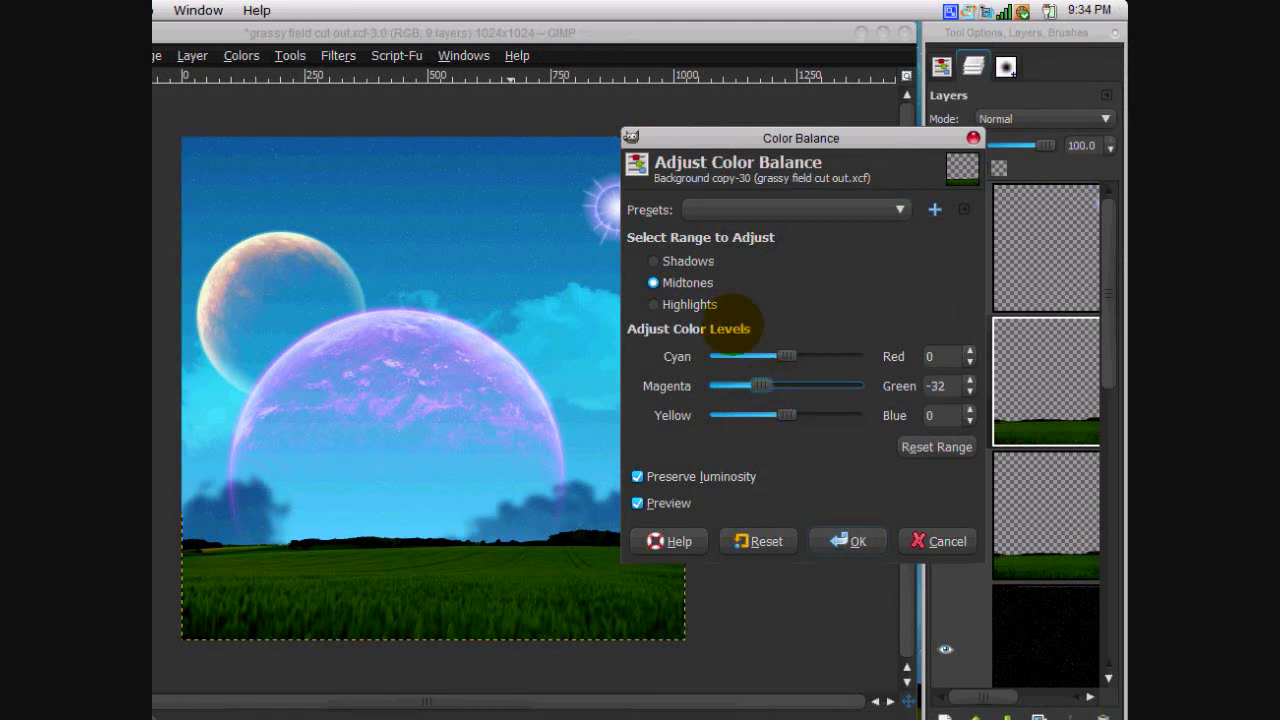
pyautogui.click(655, 304)
pyautogui.moveTo(786, 385); pyautogui.dragTo(760, 385)
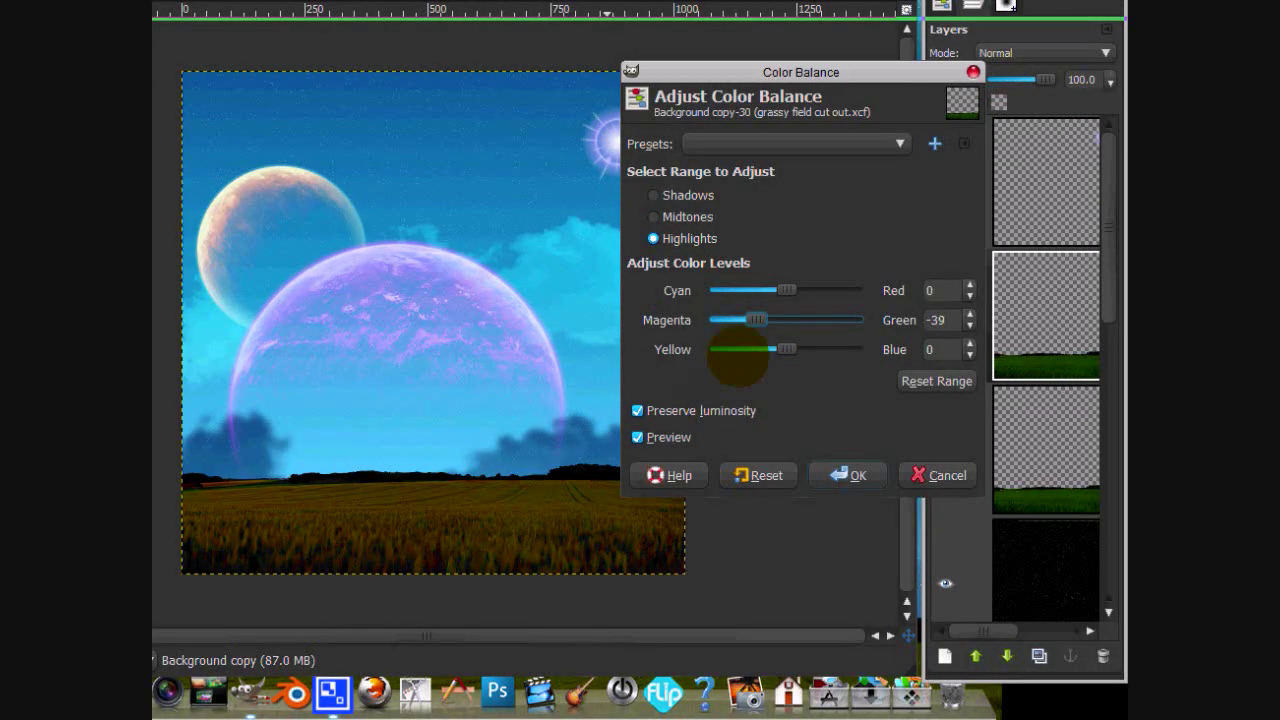
pyautogui.moveTo(786, 289); pyautogui.dragTo(790, 289)
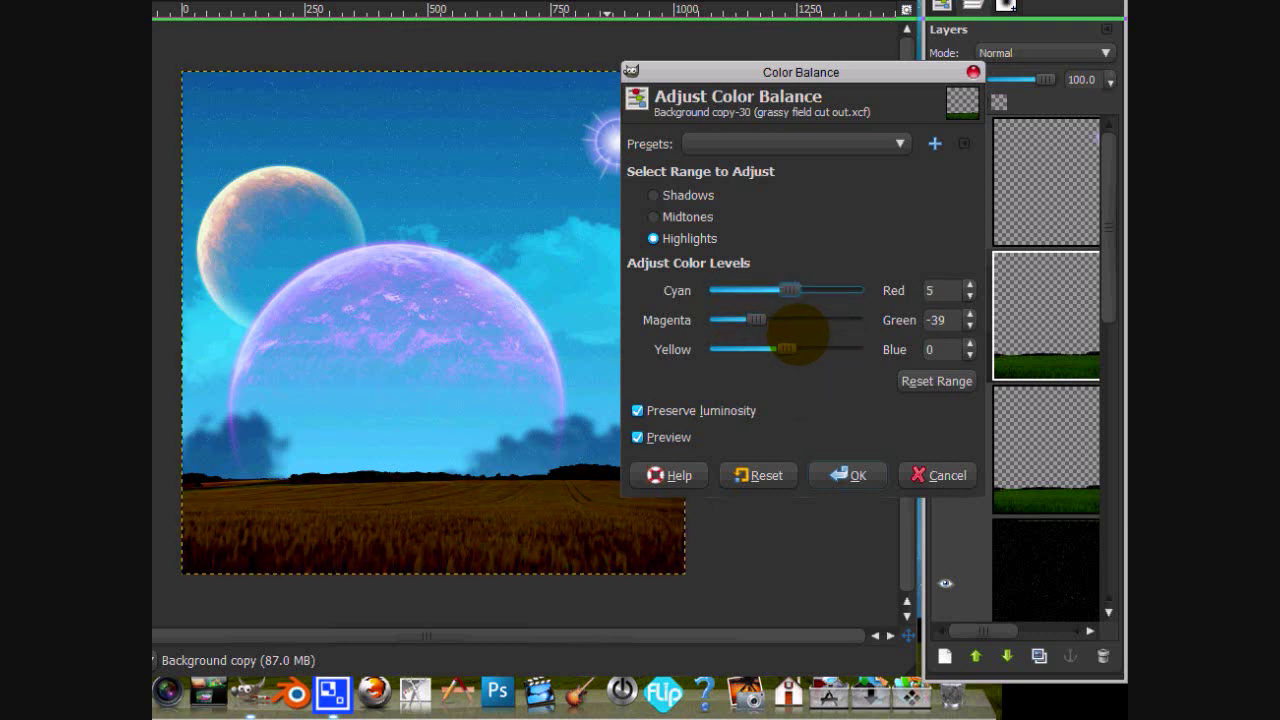
pyautogui.click(849, 474)
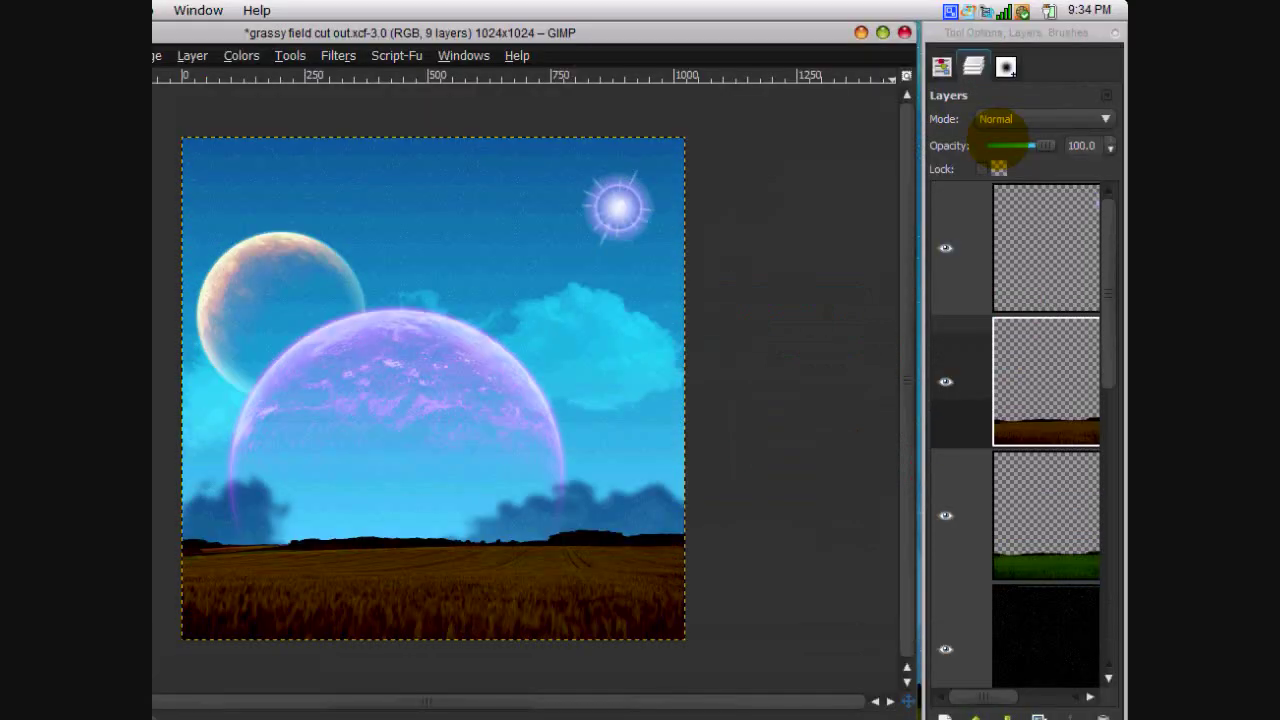
# Step: Set the brown field copy's blend mode to Overlay and merge it down onto the green field layer
pyautogui.click(1000, 120)
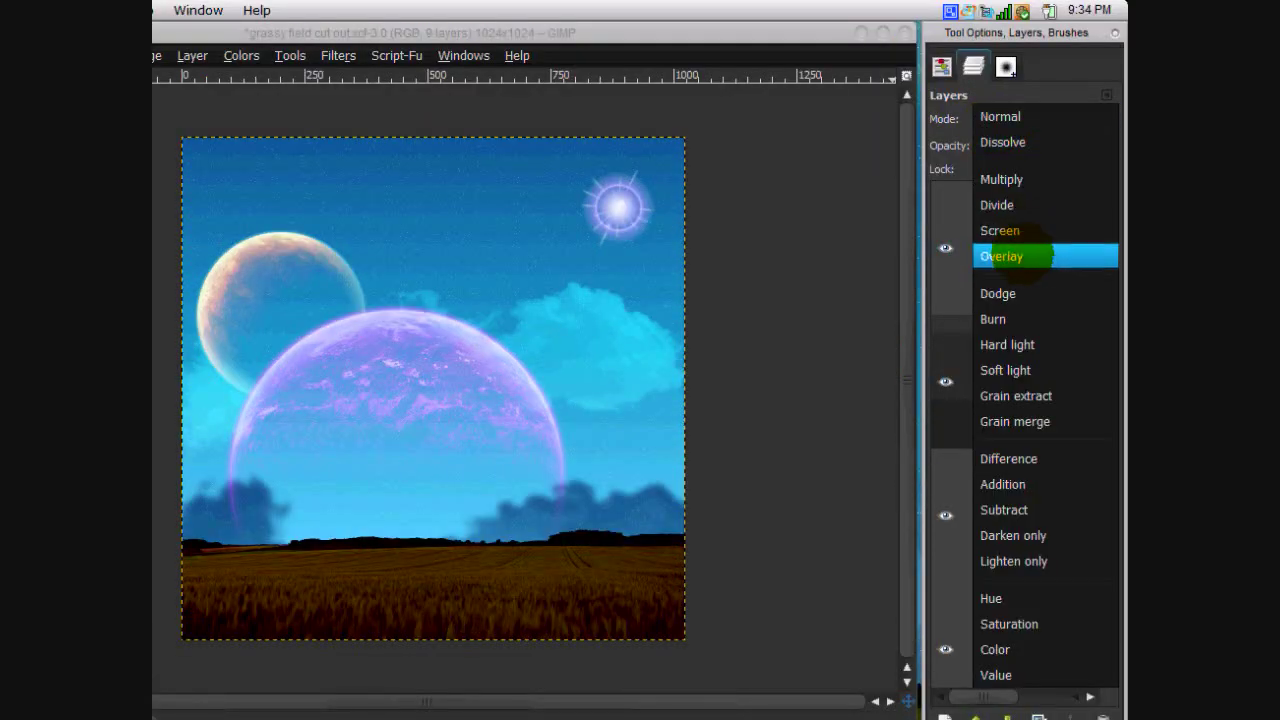
pyautogui.click(1040, 254)
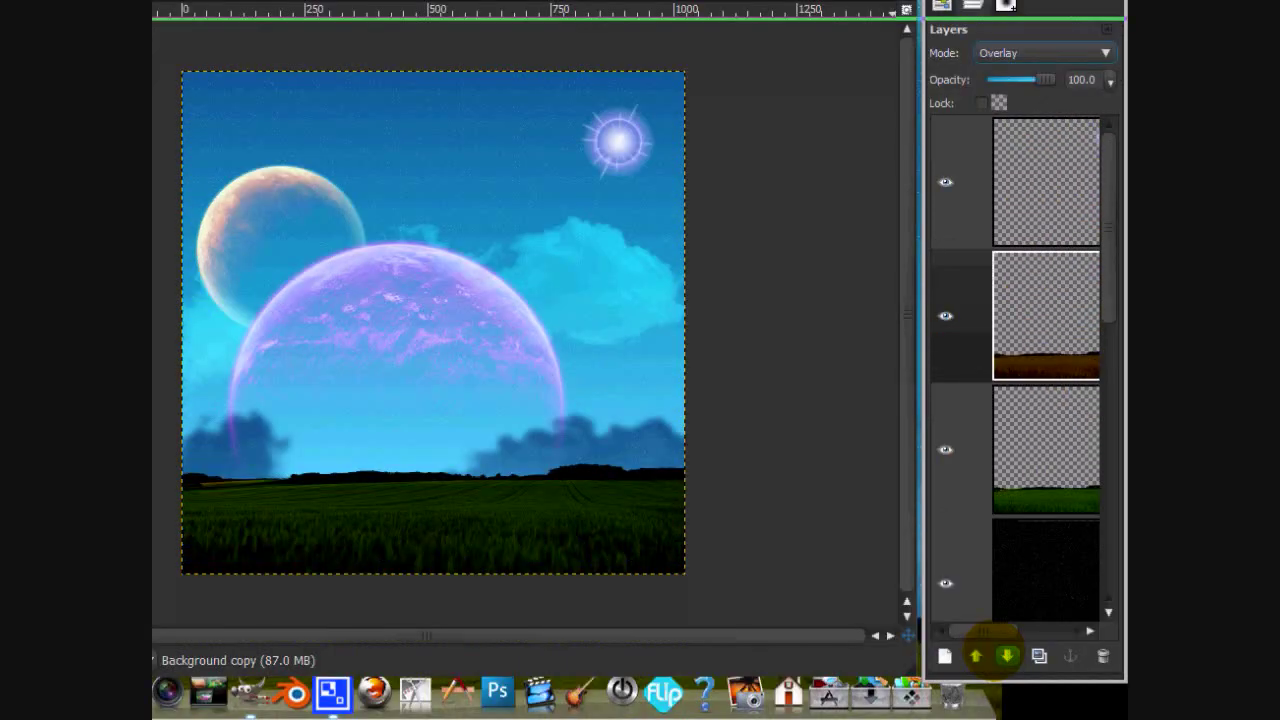
pyautogui.click(1039, 655)
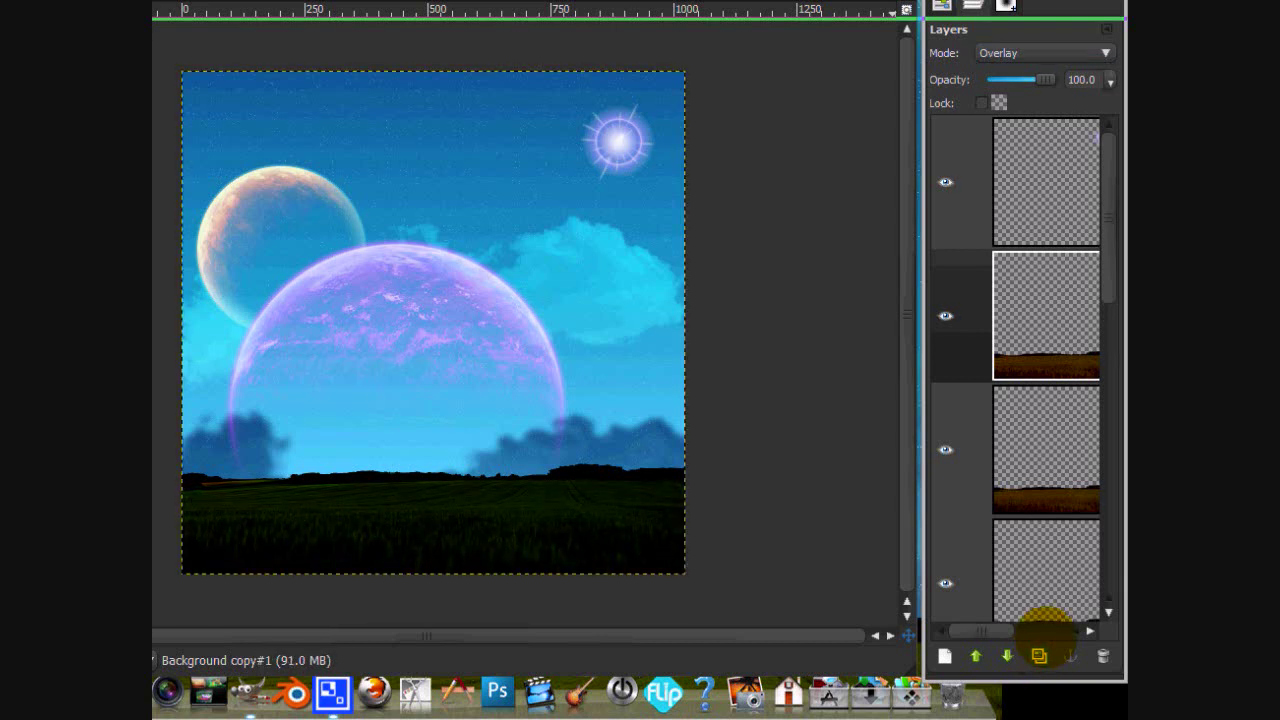
pyautogui.click(945, 316)
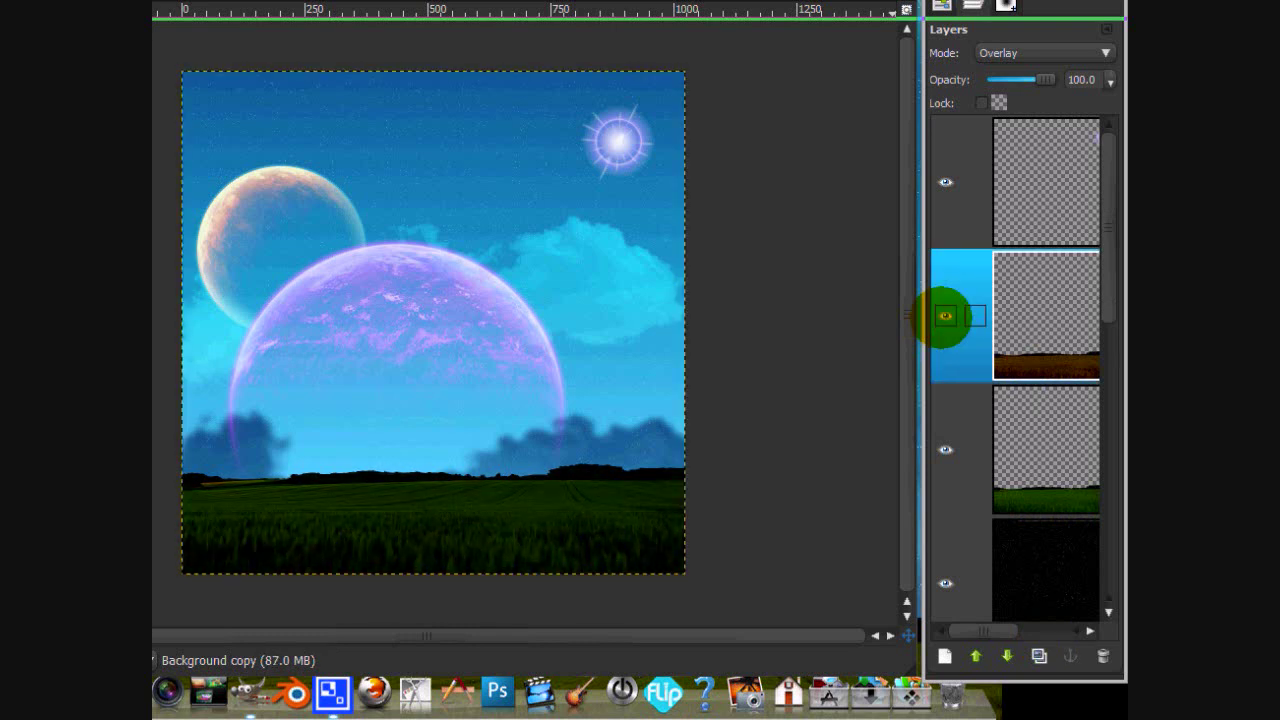
pyautogui.rightClick(1095, 312)
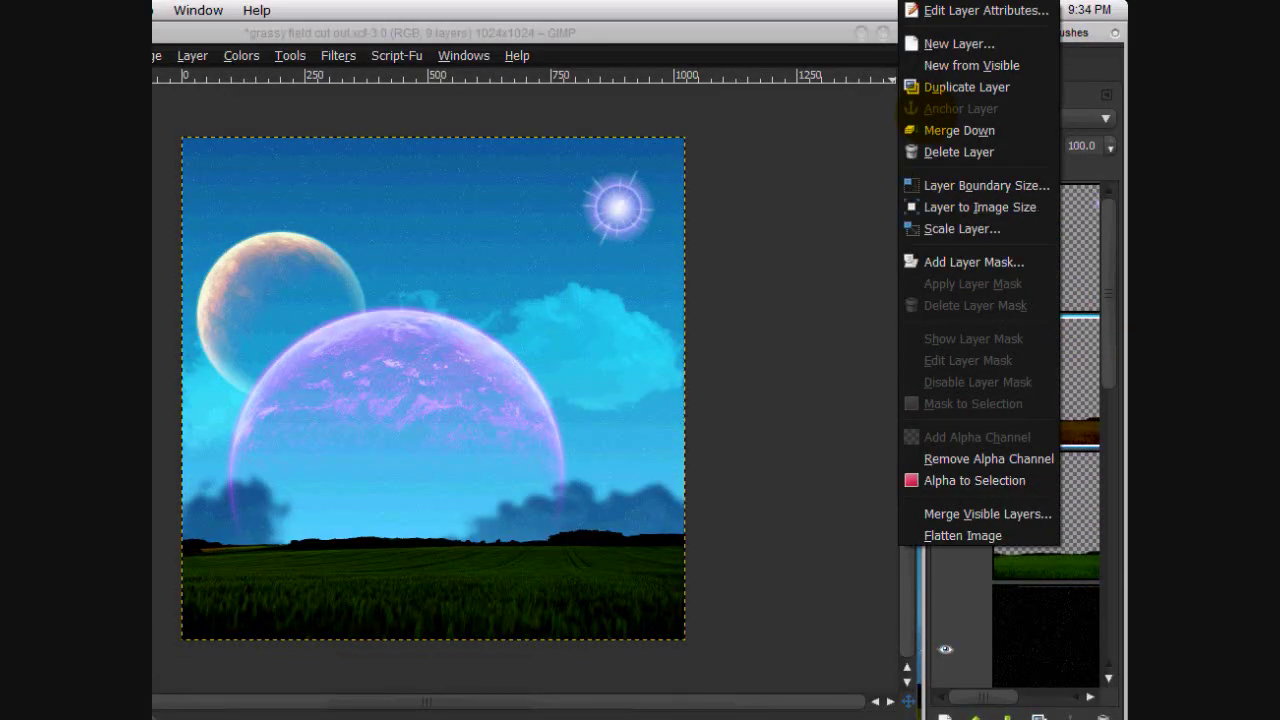
pyautogui.click(912, 130)
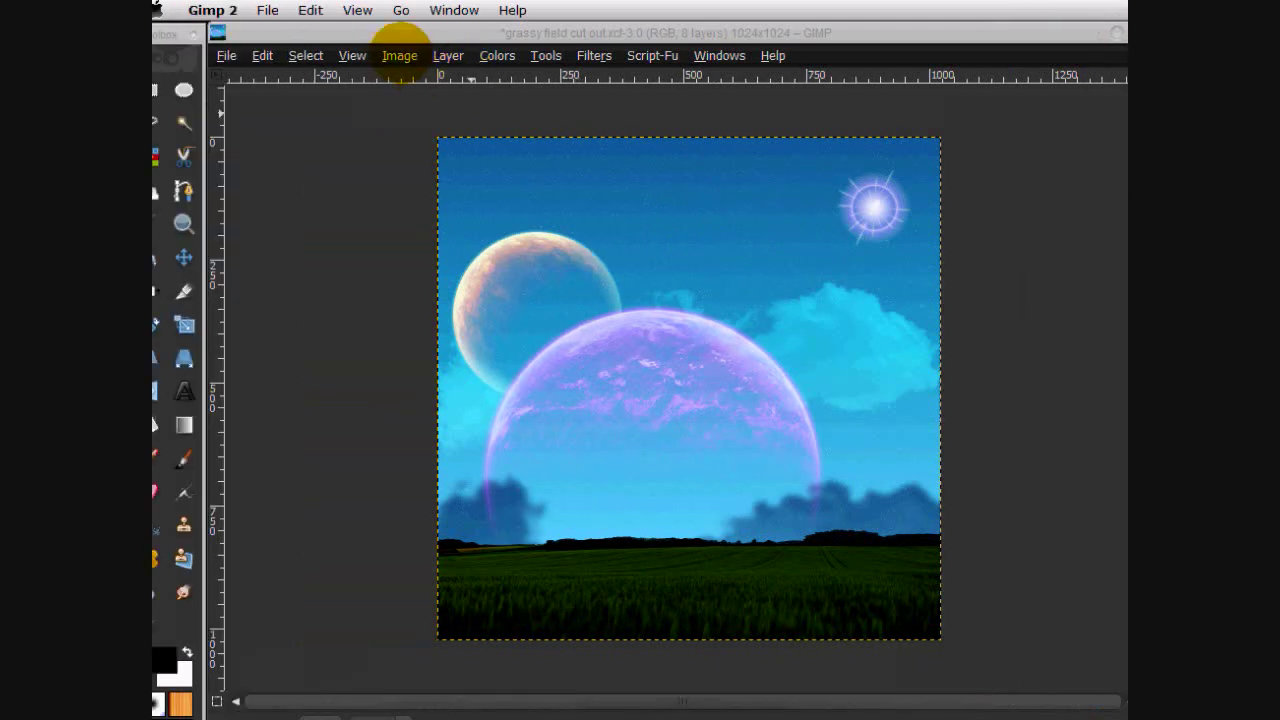
pyautogui.click(192, 55)
pyautogui.click(480, 77)
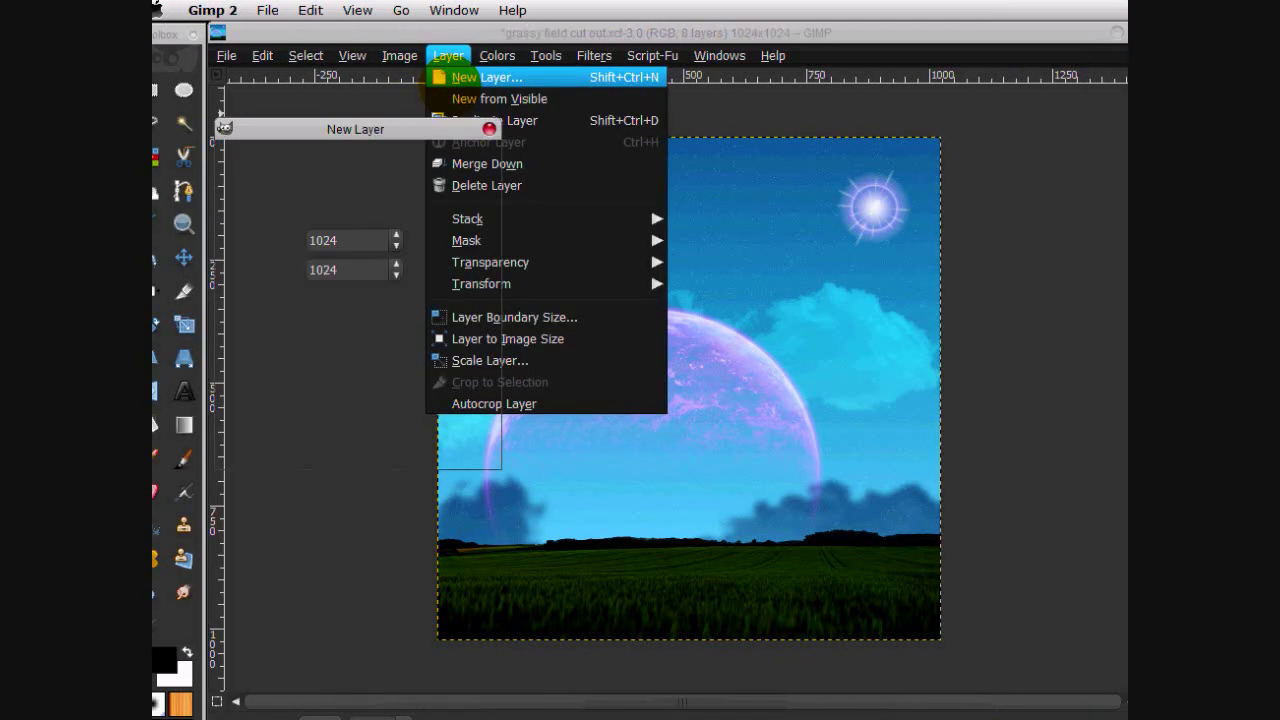
pyautogui.click(449, 440)
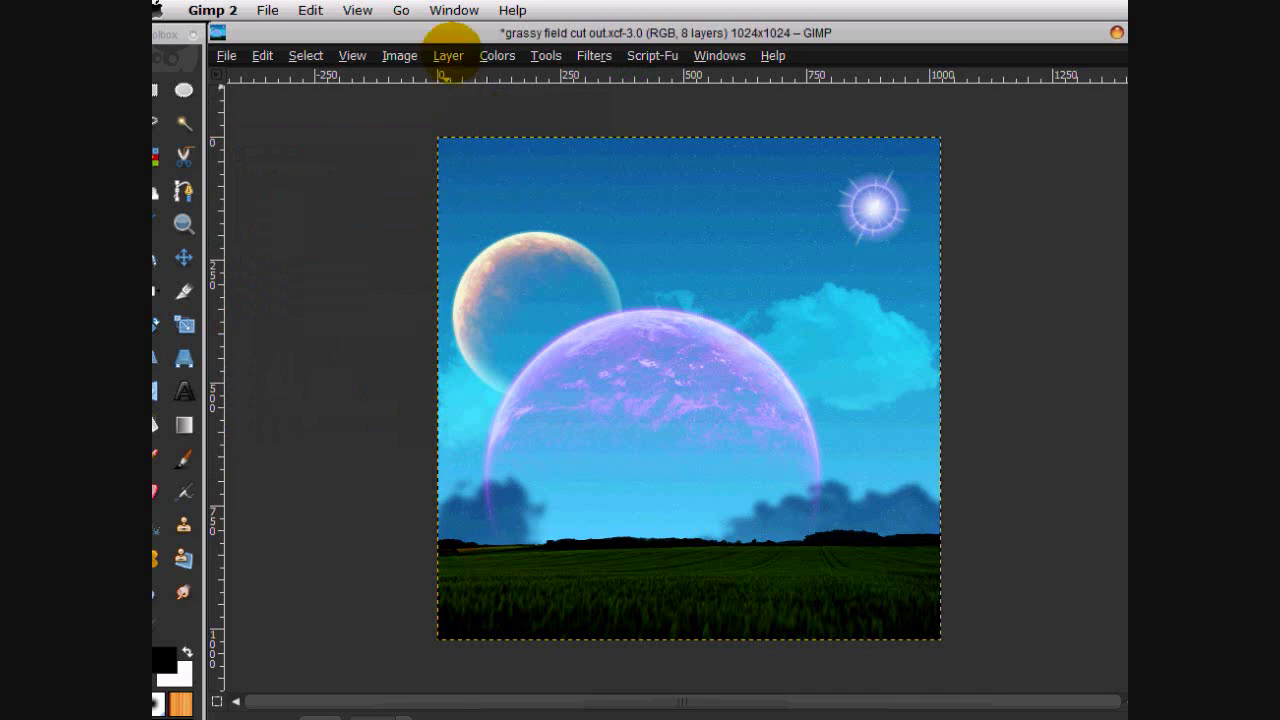
# Step: Create a new layer from the visible image and raise it to the top of the layer stack
pyautogui.click(448, 55)
pyautogui.click(449, 60)
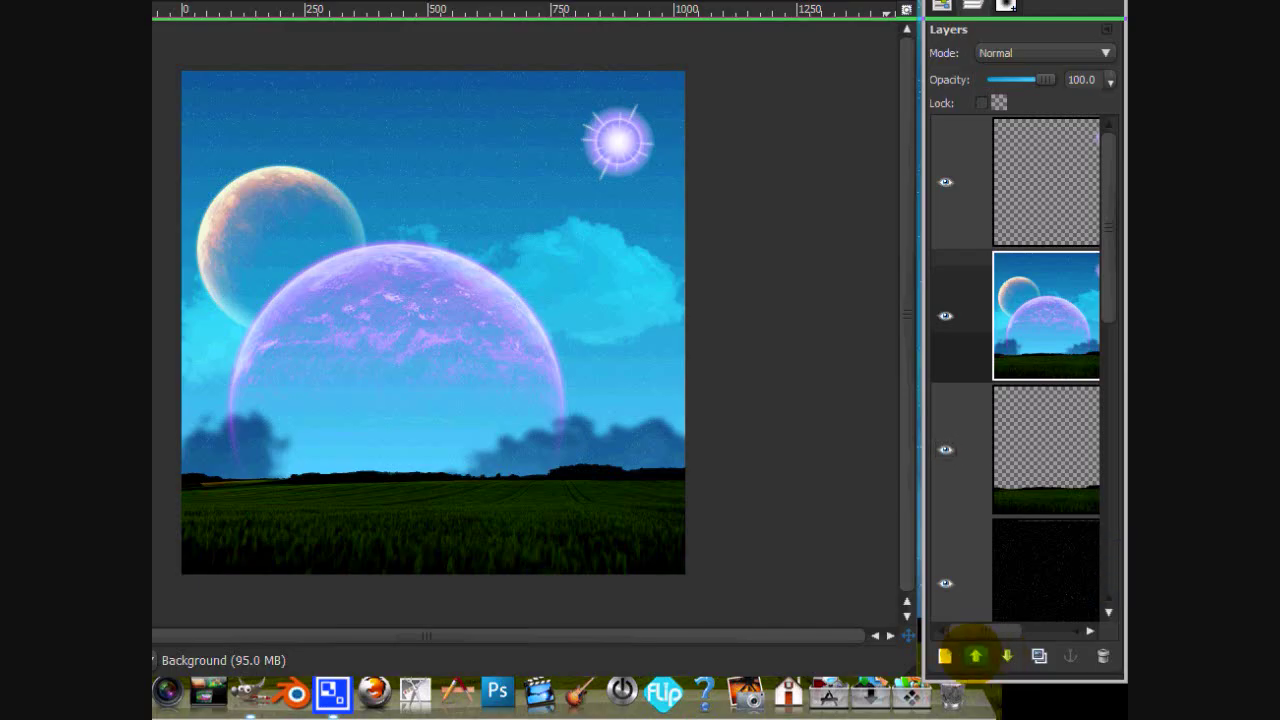
pyautogui.click(975, 655)
pyautogui.click(1046, 314)
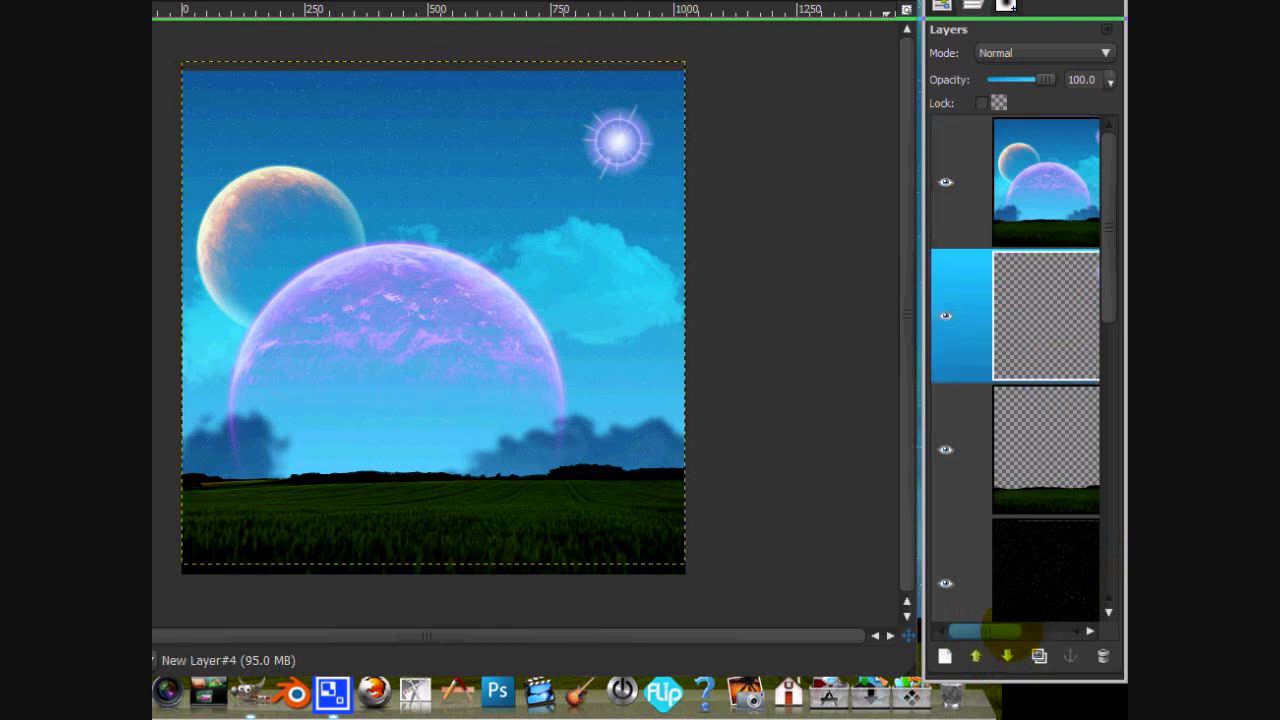
pyautogui.moveTo(1005, 630); pyautogui.dragTo(900, 614)
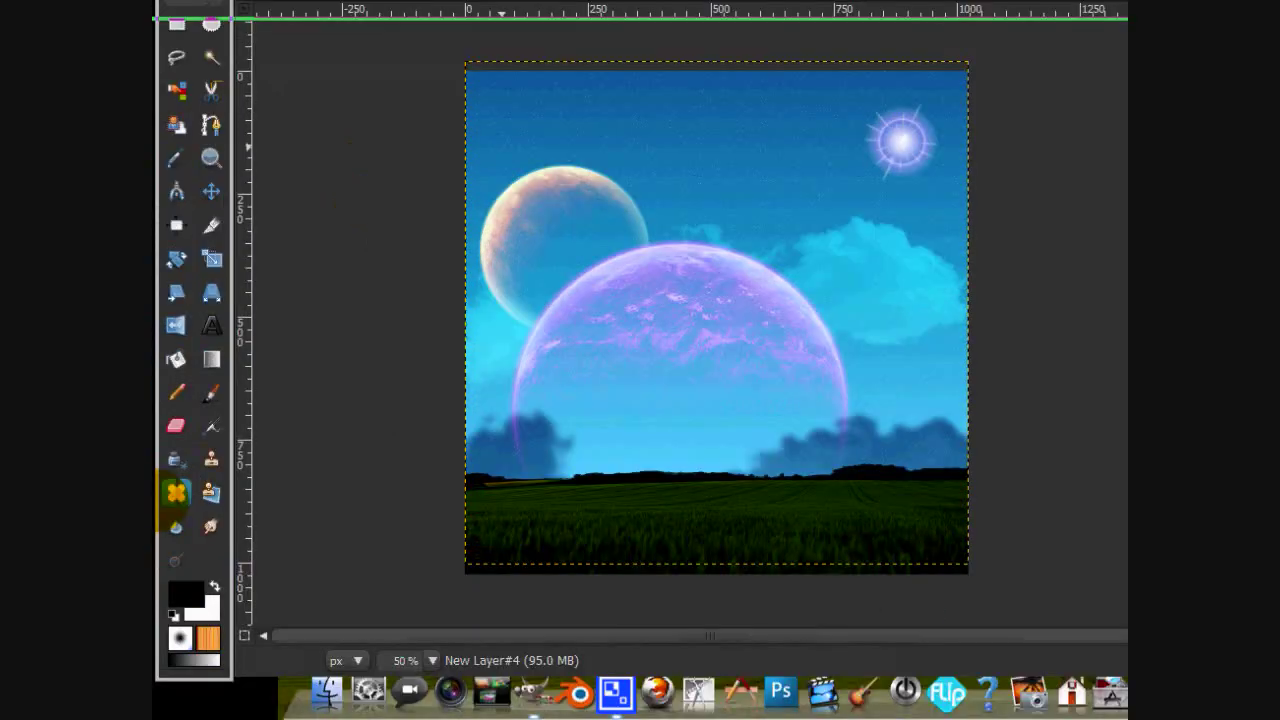
# Step: Set the foreground colour to Magenta, darkened to a deeper purple
pyautogui.click(0, 632)
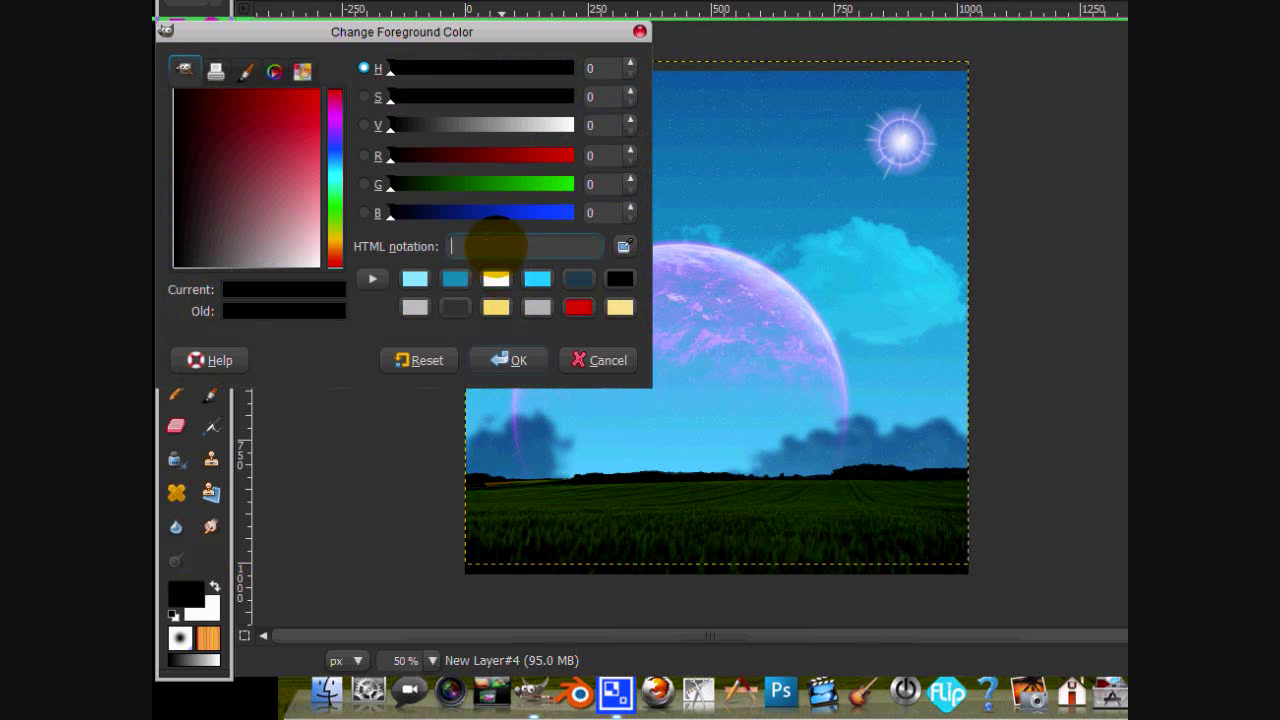
pyautogui.click(494, 244)
pyautogui.write('Magenta')
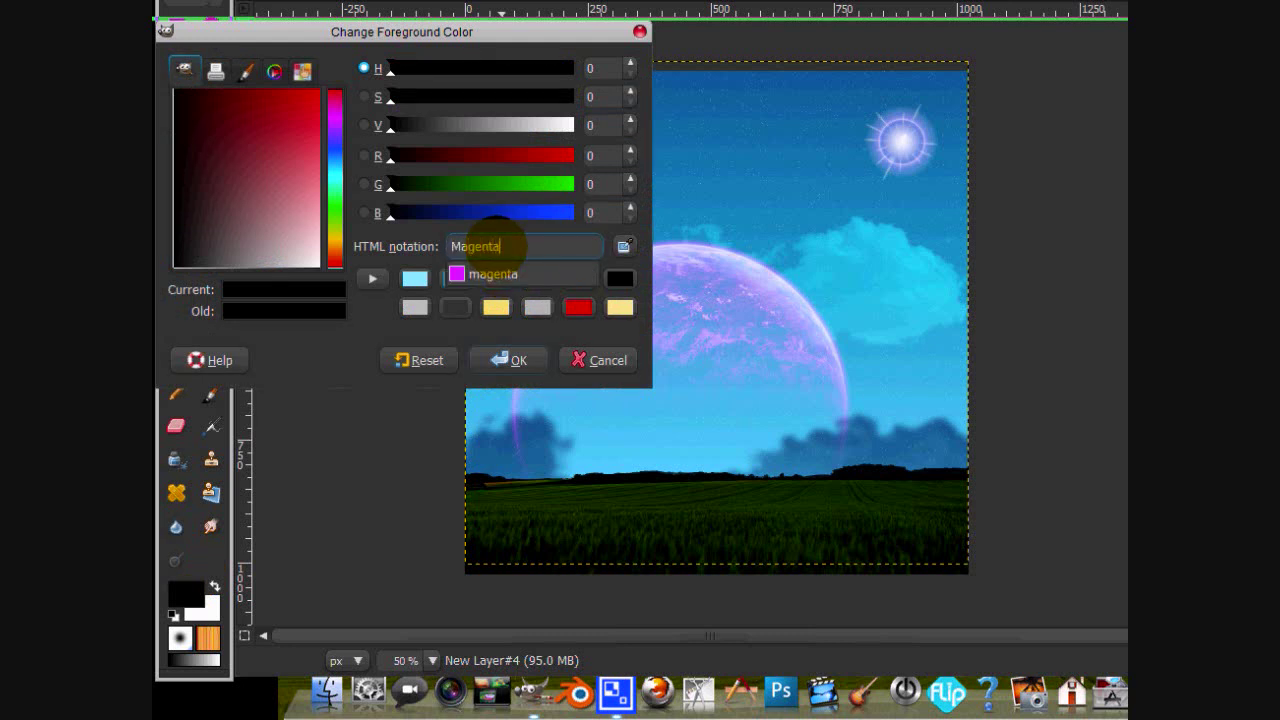
pyautogui.press('Return')
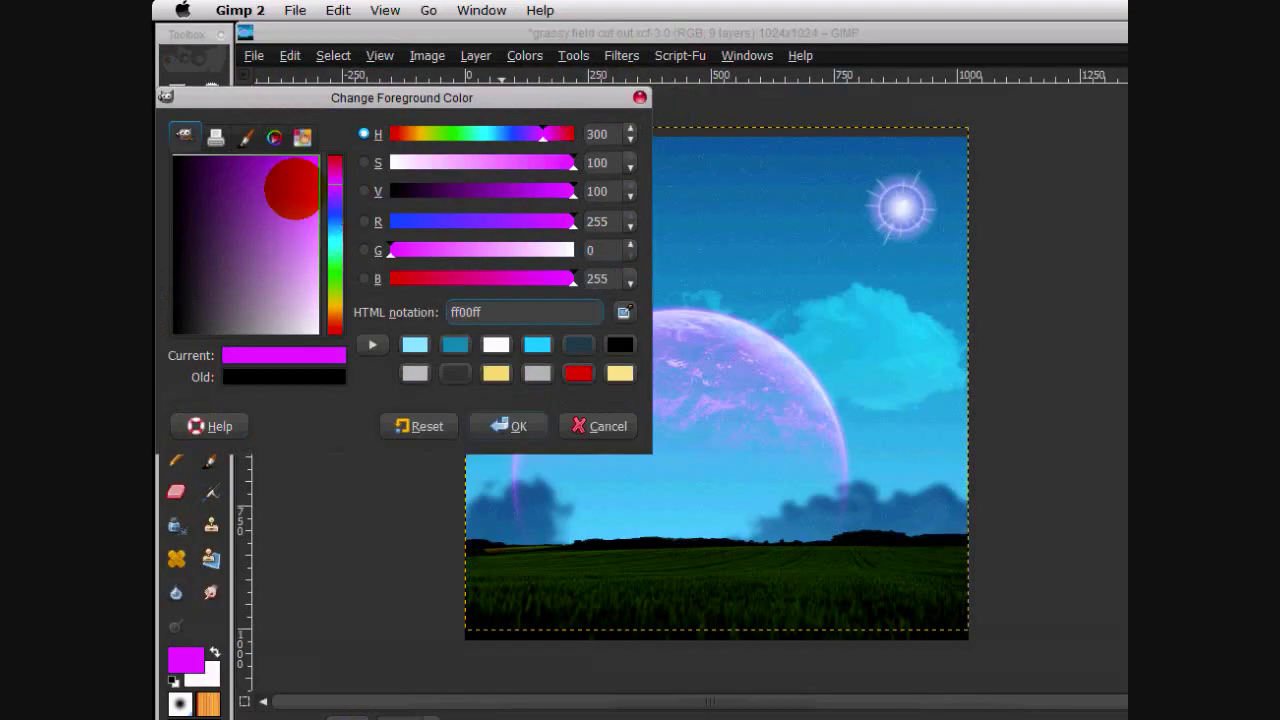
pyautogui.moveTo(291, 189); pyautogui.dragTo(265, 180)
pyautogui.click(503, 425)
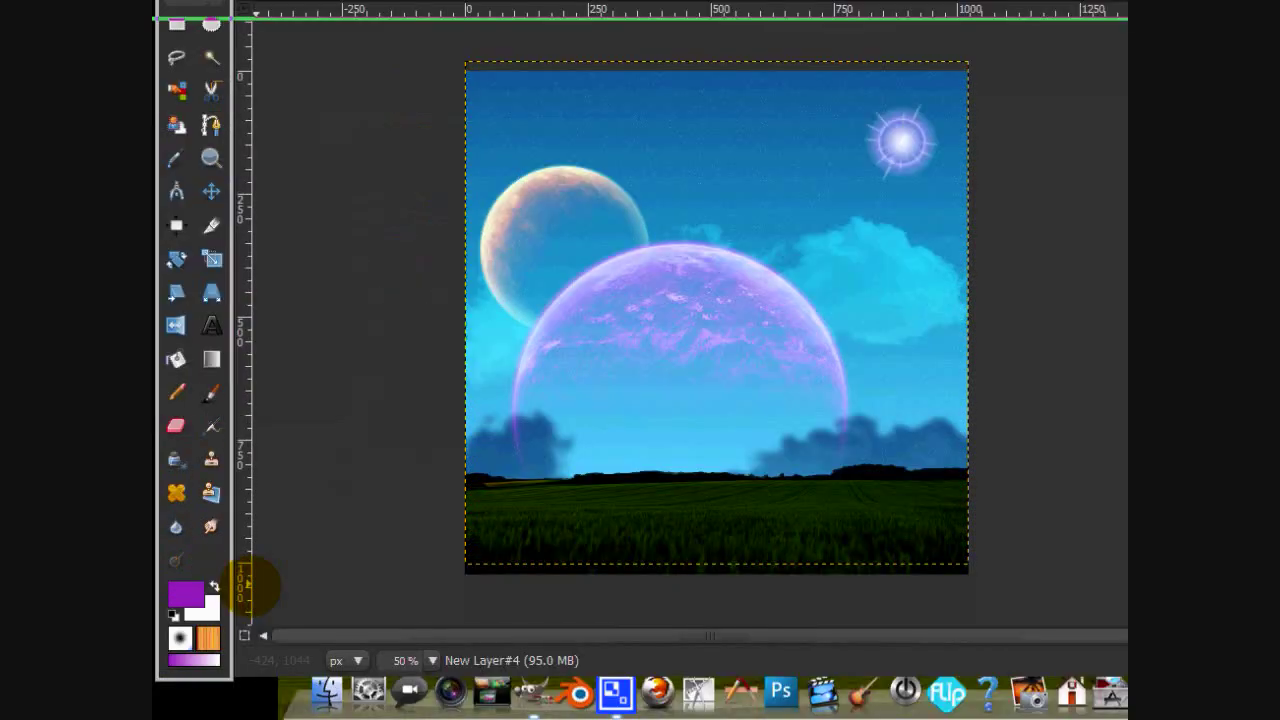
# Step: Set the background colour to the red swatch ff0000
pyautogui.click(205, 607)
pyautogui.click(619, 307)
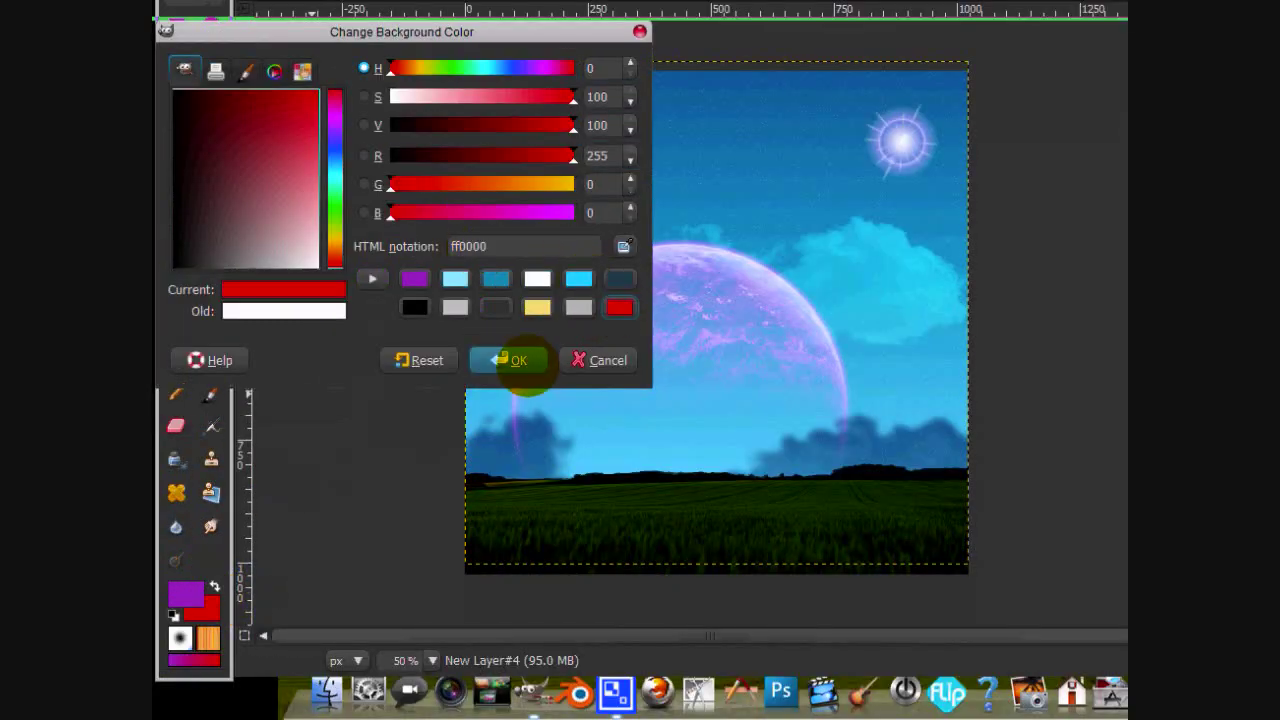
pyautogui.click(519, 362)
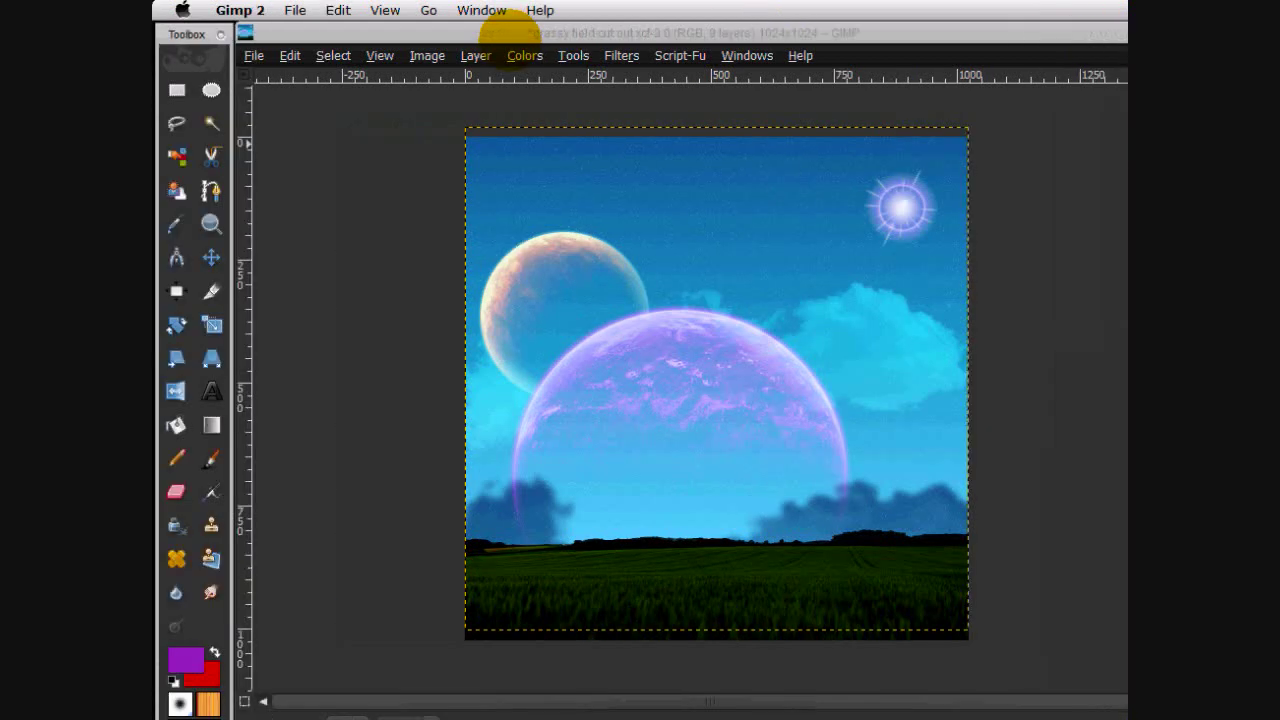
# Step: Try a Gradient Map on the star flare layer
pyautogui.click(525, 55)
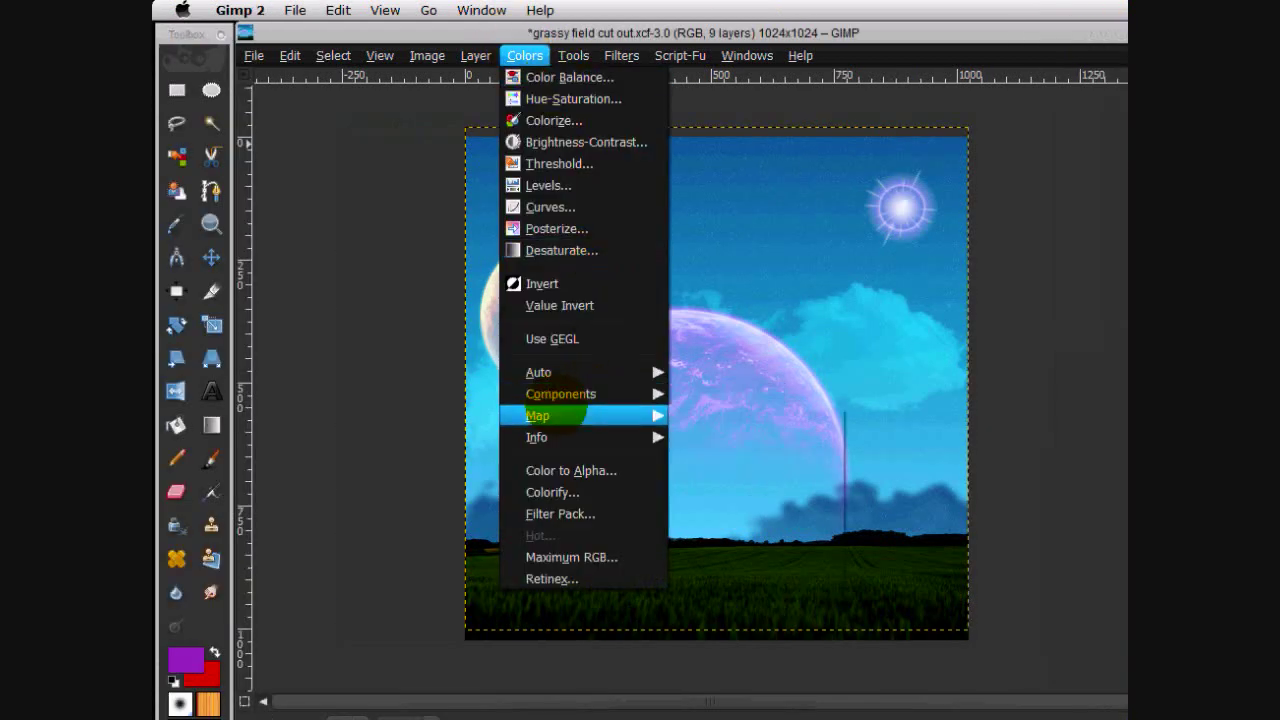
pyautogui.moveTo(530, 415)
pyautogui.click(718, 513)
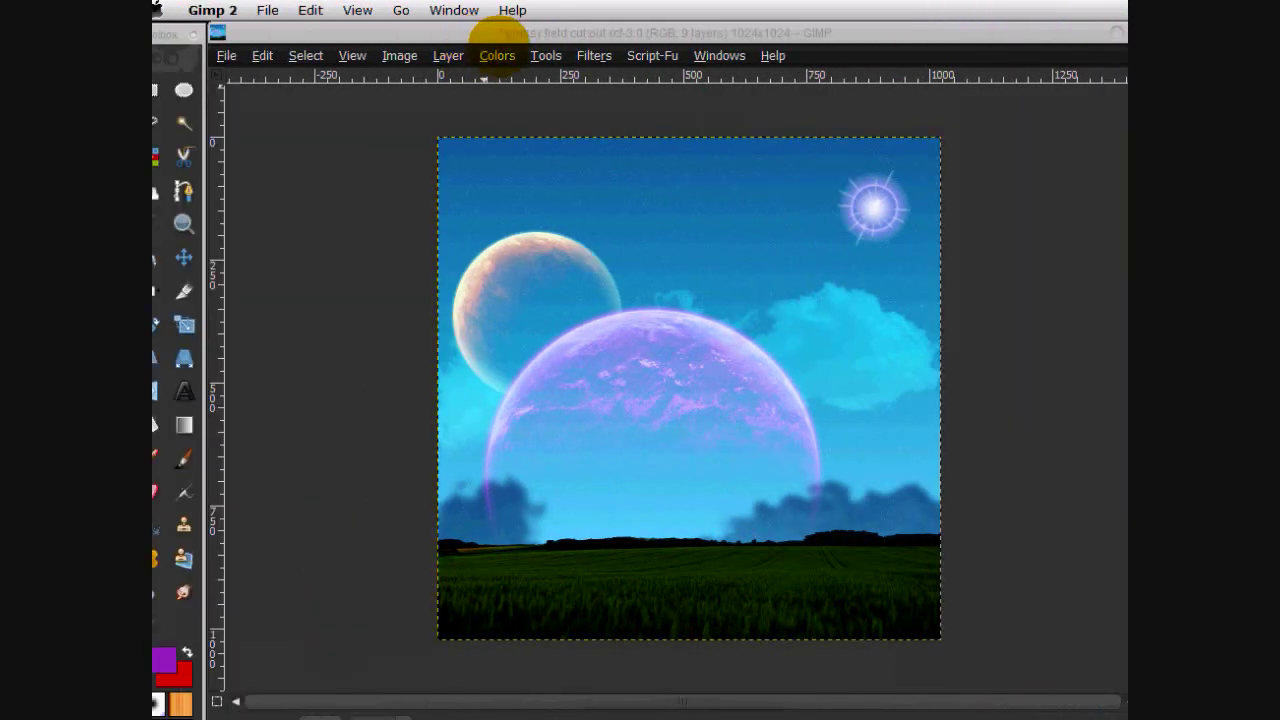
# Step: Recolour the topmost full-image layer with a Gradient Map using the purple foreground and red background
pyautogui.click(241, 55)
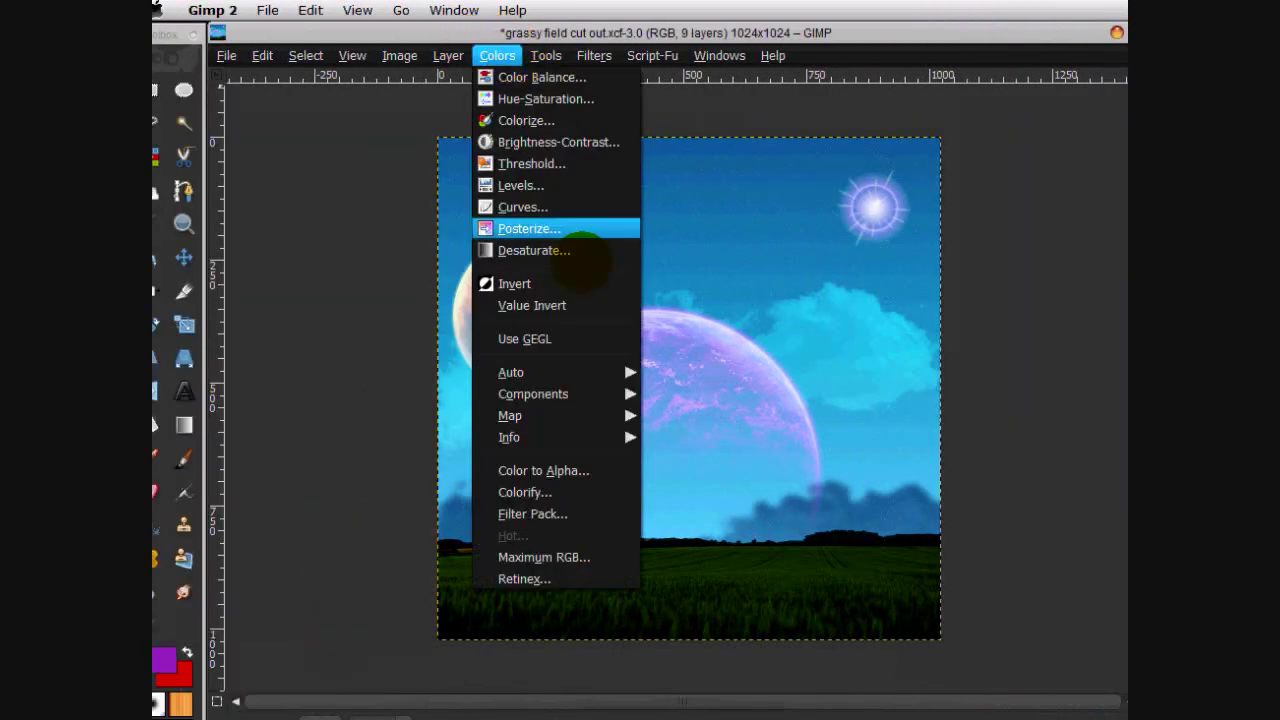
pyautogui.click(309, 372)
pyautogui.moveTo(560, 415)
pyautogui.click(717, 510)
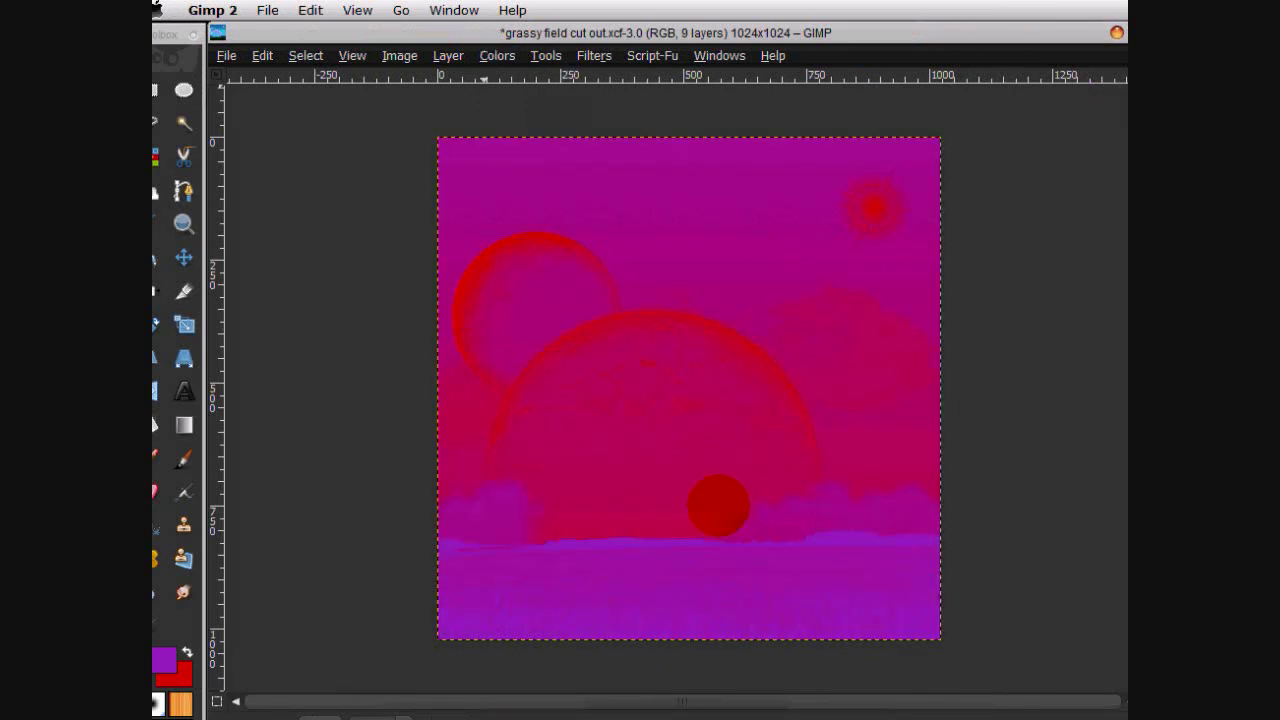
# Step: Set the gradient-mapped layer's blend mode to Overlay and its opacity to 80
pyautogui.click(1017, 117)
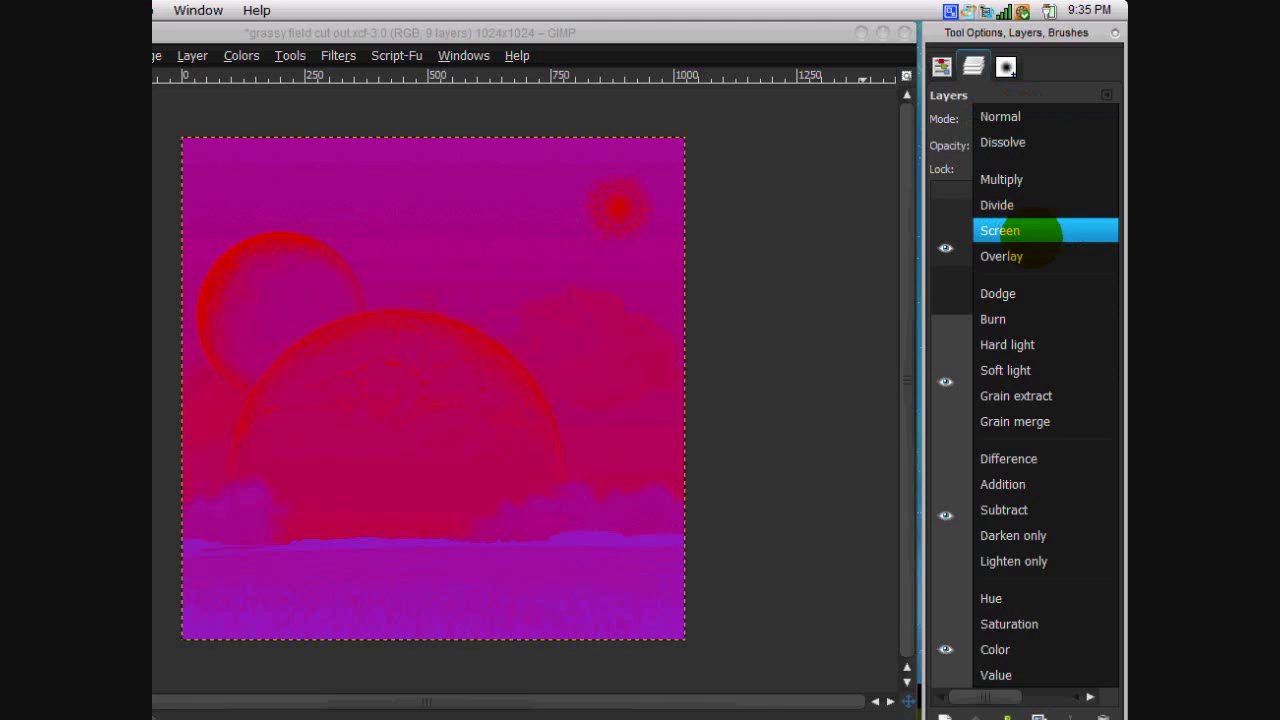
pyautogui.click(1001, 256)
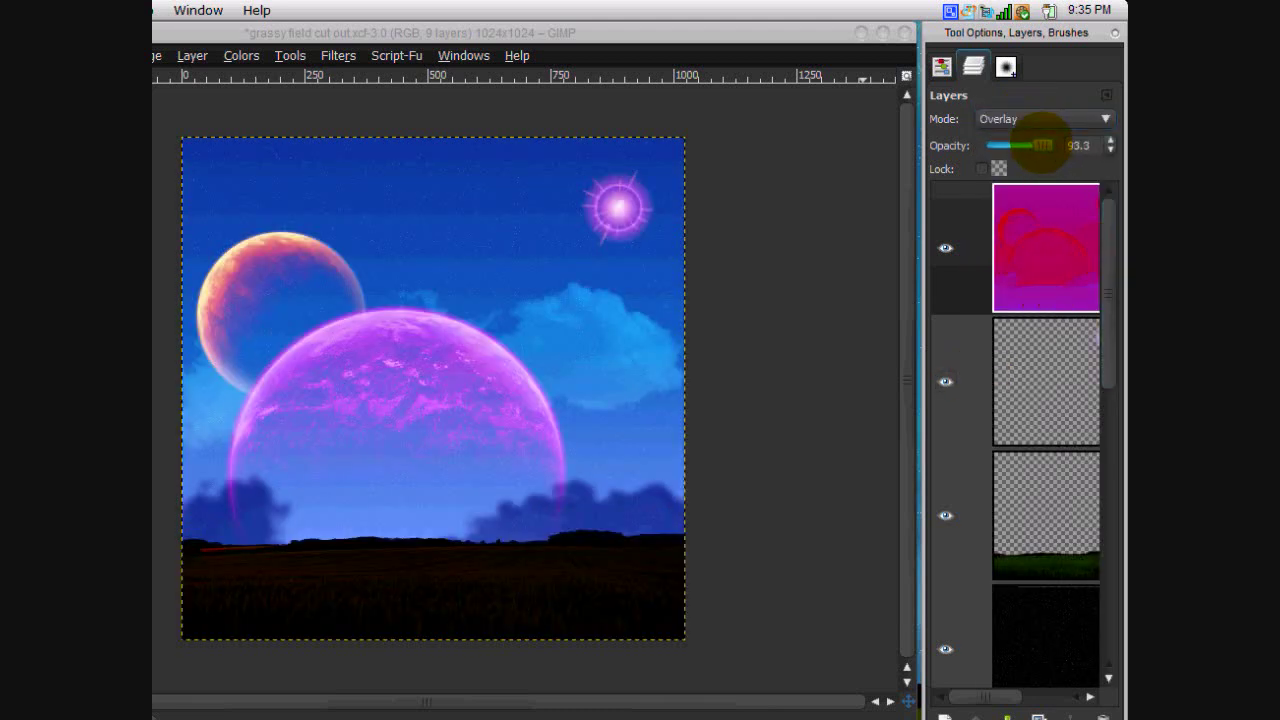
pyautogui.moveTo(1042, 145)
pyautogui.mouseDown()
pyautogui.moveTo(1021, 145)
pyautogui.moveTo(1040, 145)
pyautogui.mouseUp()
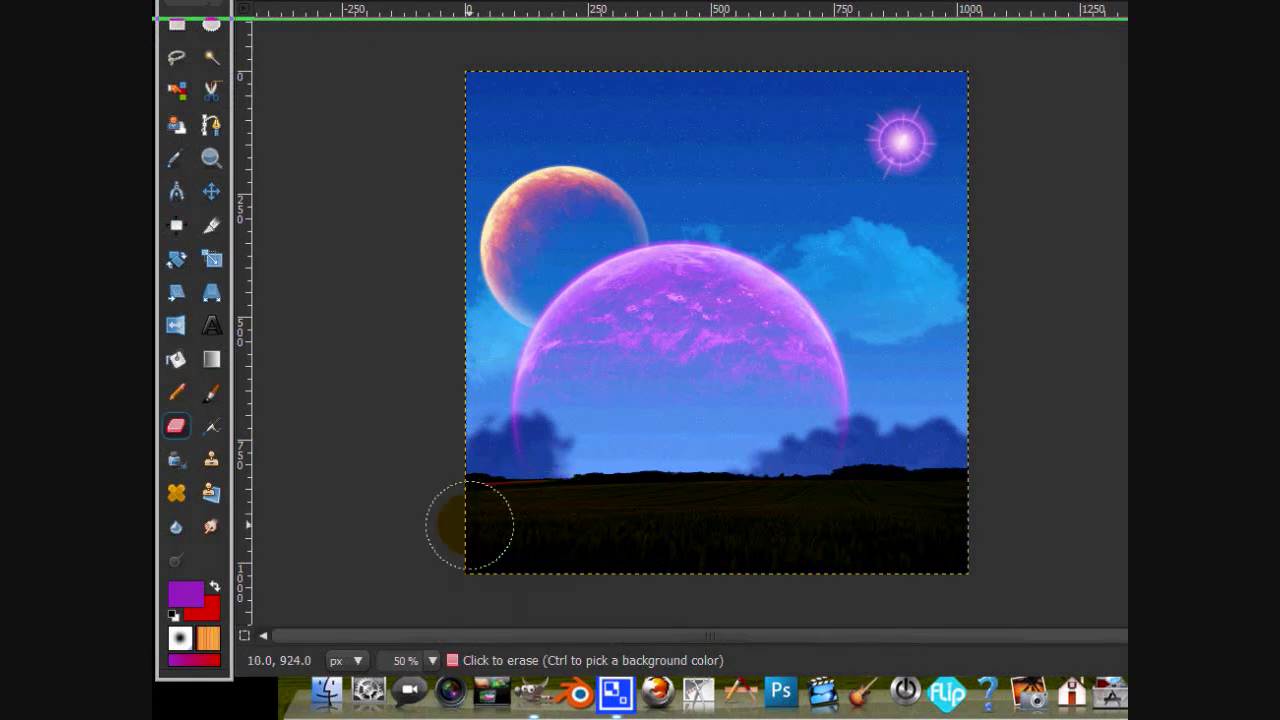
# Step: Erase the overlay layer over the grass at full opacity, and soften its edge along the horizon with the eraser opacity at 23.3
pyautogui.moveTo(415, 545)
pyautogui.mouseDown()
pyautogui.moveTo(546, 564)
pyautogui.moveTo(518, 561)
pyautogui.mouseUp()
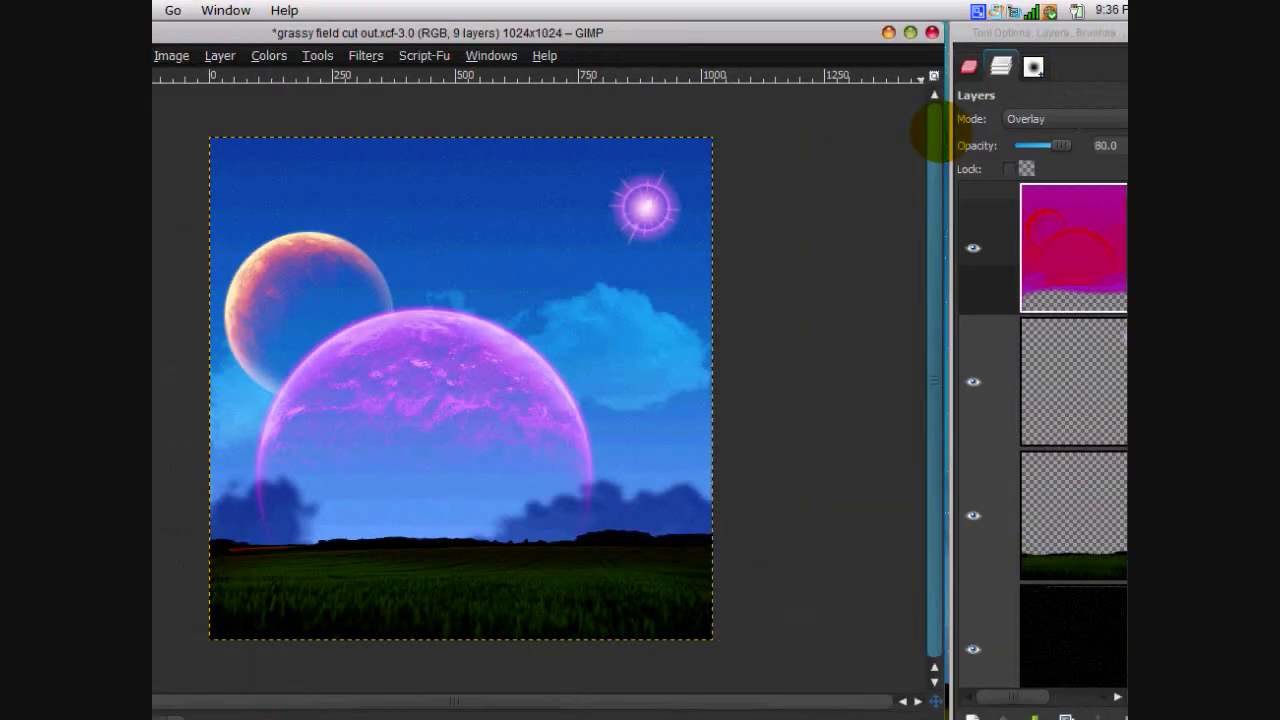
pyautogui.click(969, 66)
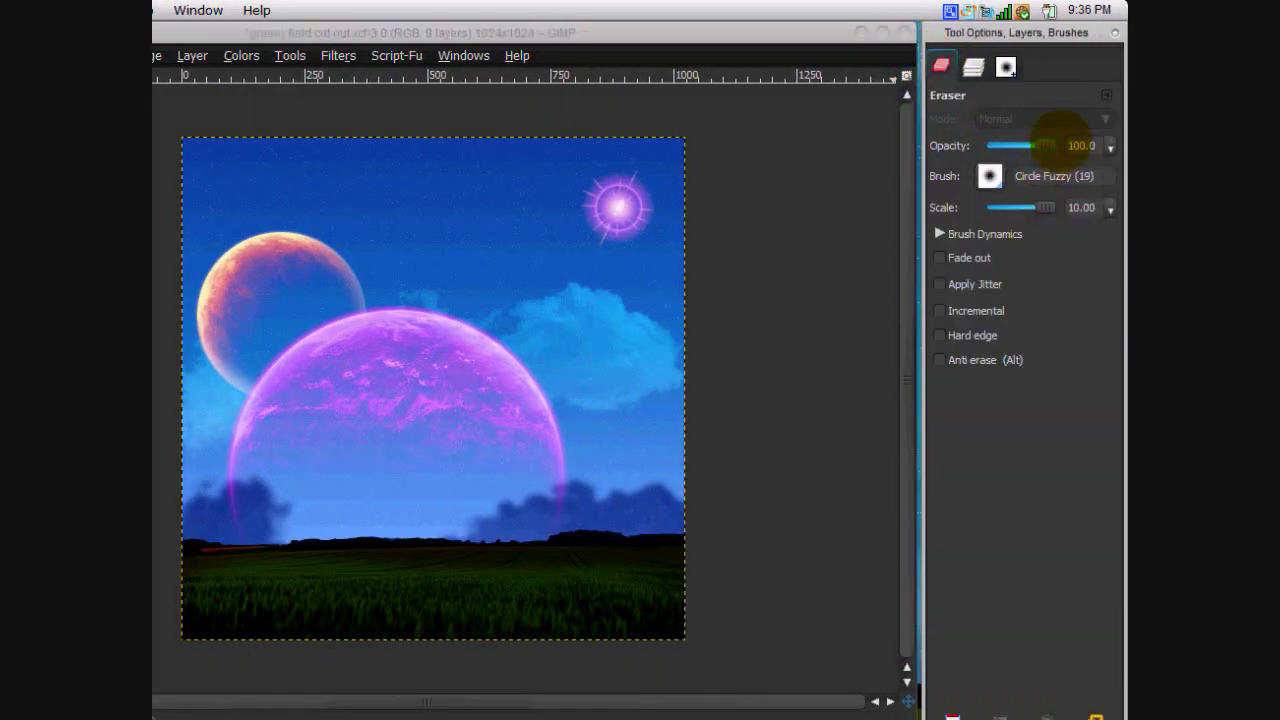
pyautogui.moveTo(1090, 145); pyautogui.dragTo(975, 142)
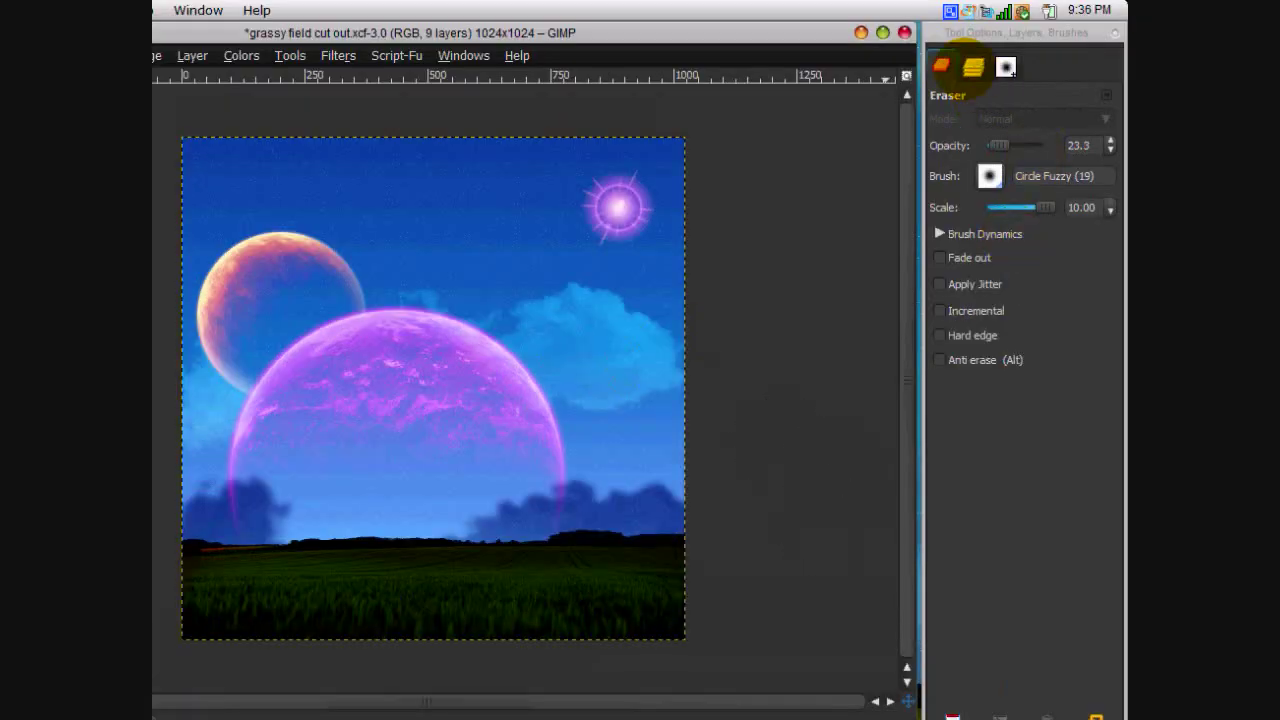
pyautogui.click(973, 3)
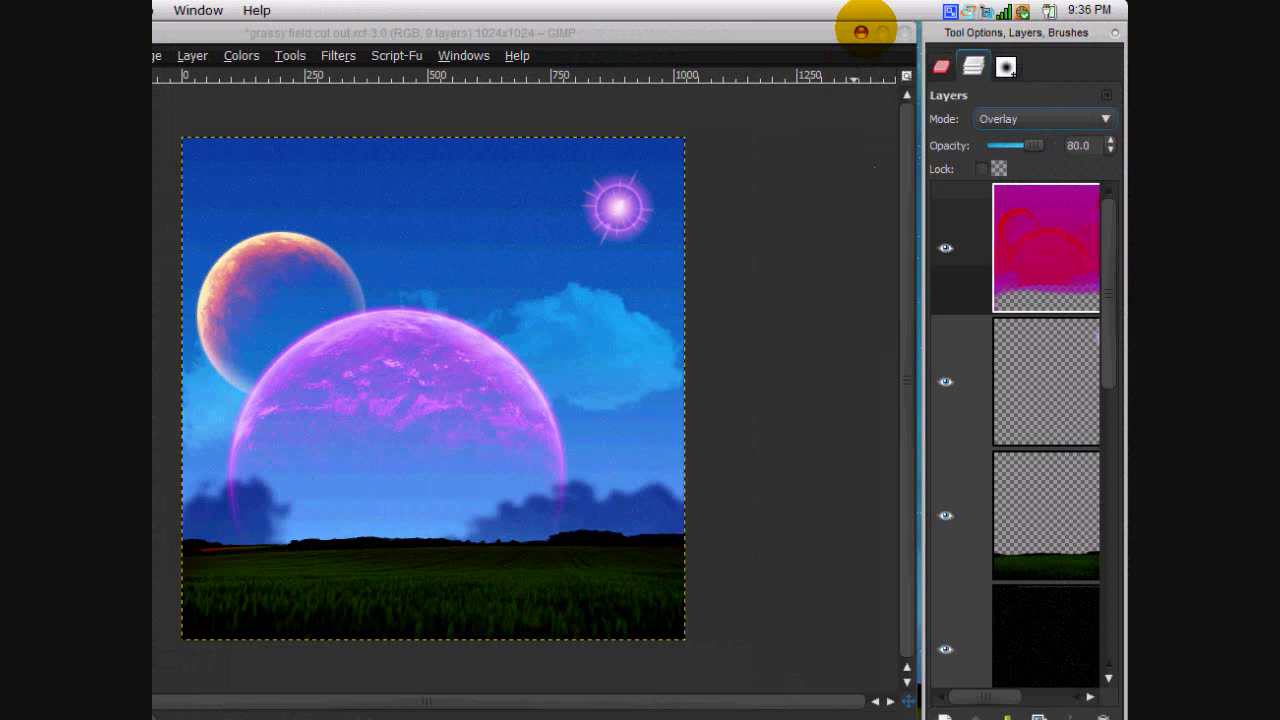
pyautogui.click(988, 31)
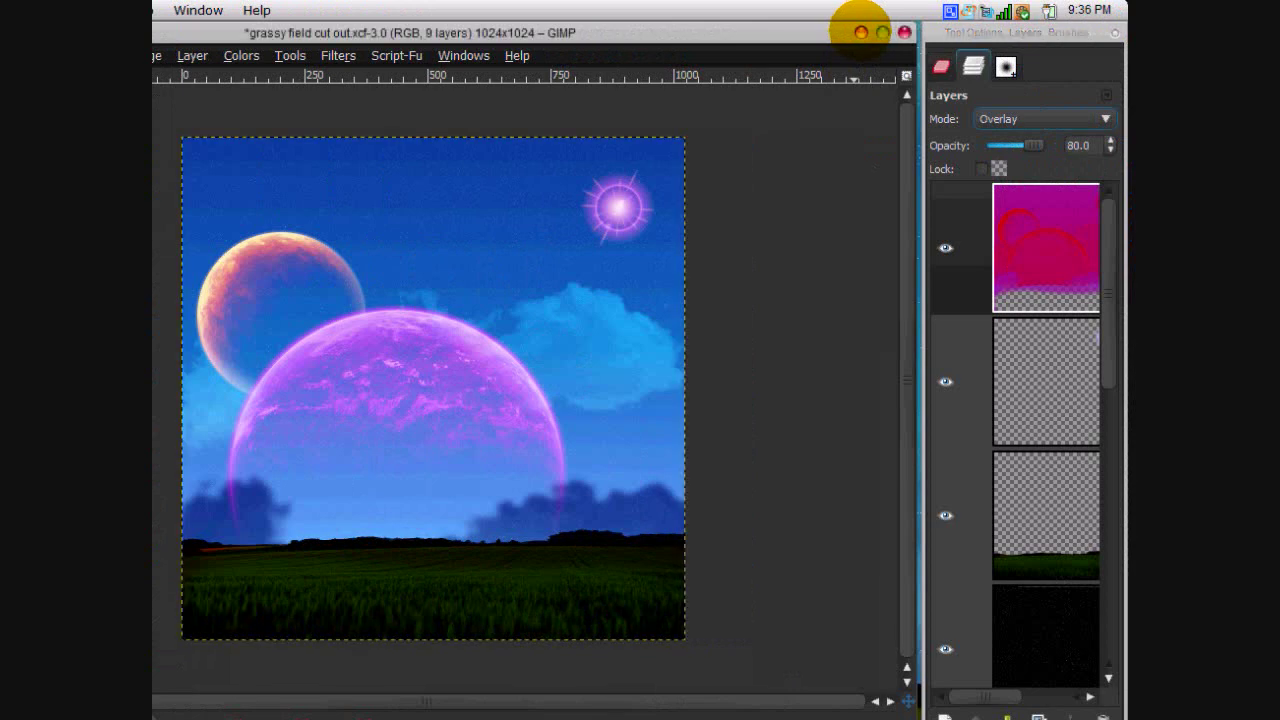